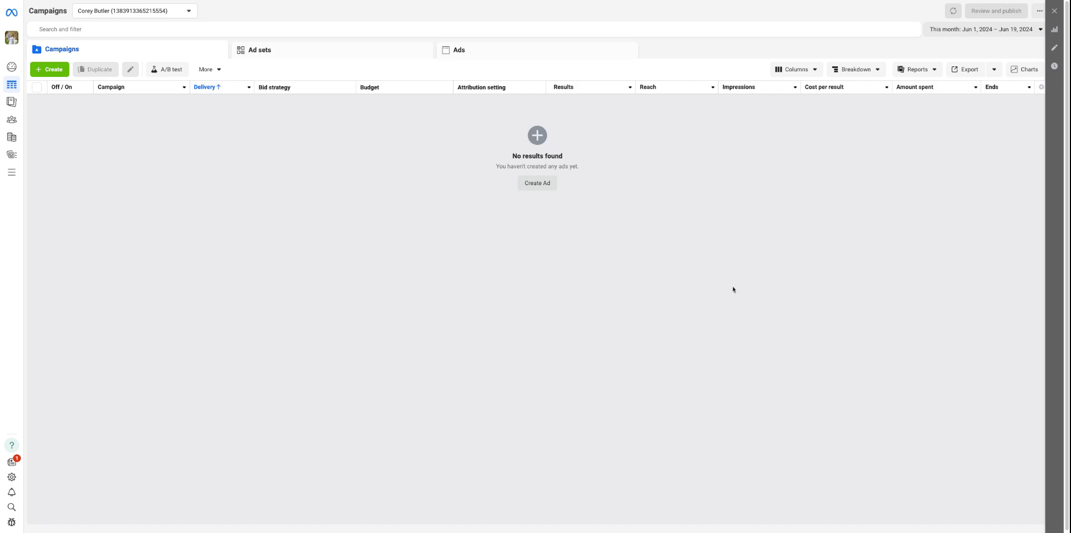
View the ad set and ad levels and return to the campaign level
{"action": "left_click", "coordinate": [279, 53]}
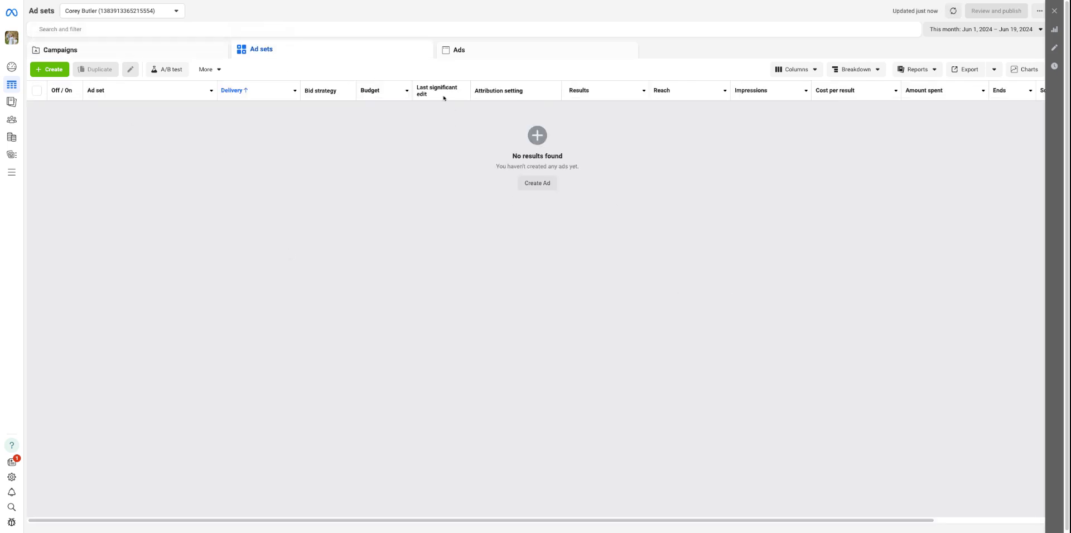
{"action": "left_click", "coordinate": [498, 51]}
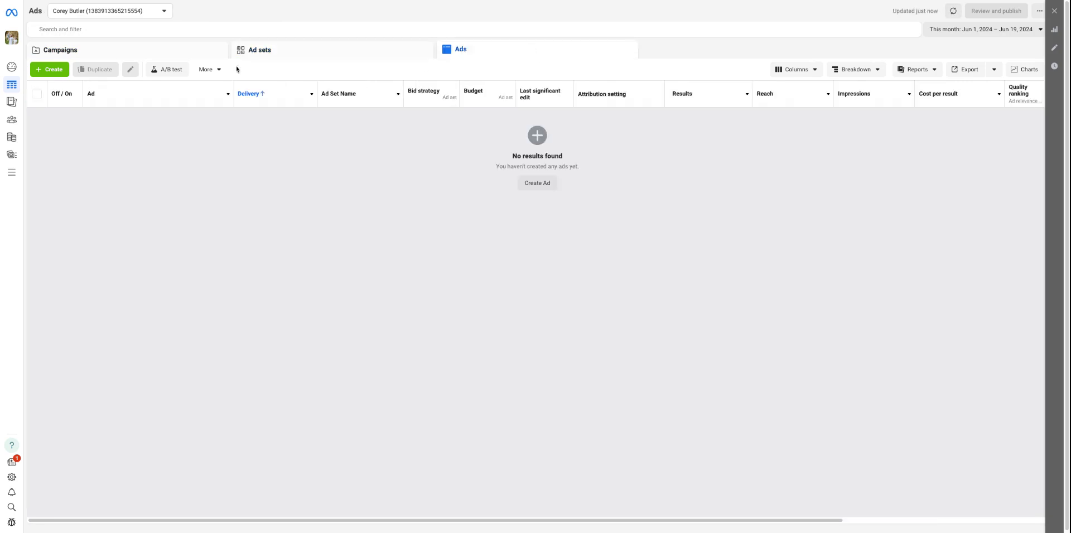
{"action": "left_click", "coordinate": [175, 52]}
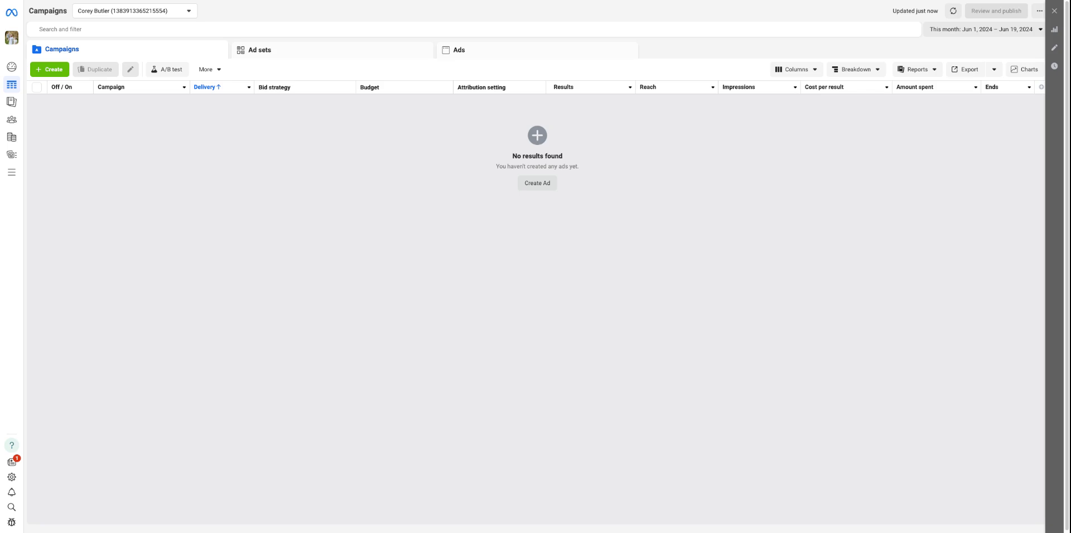
Create a new auction campaign with the Leads objective, using the manual leads campaign setup
{"action": "left_click", "coordinate": [61, 71]}
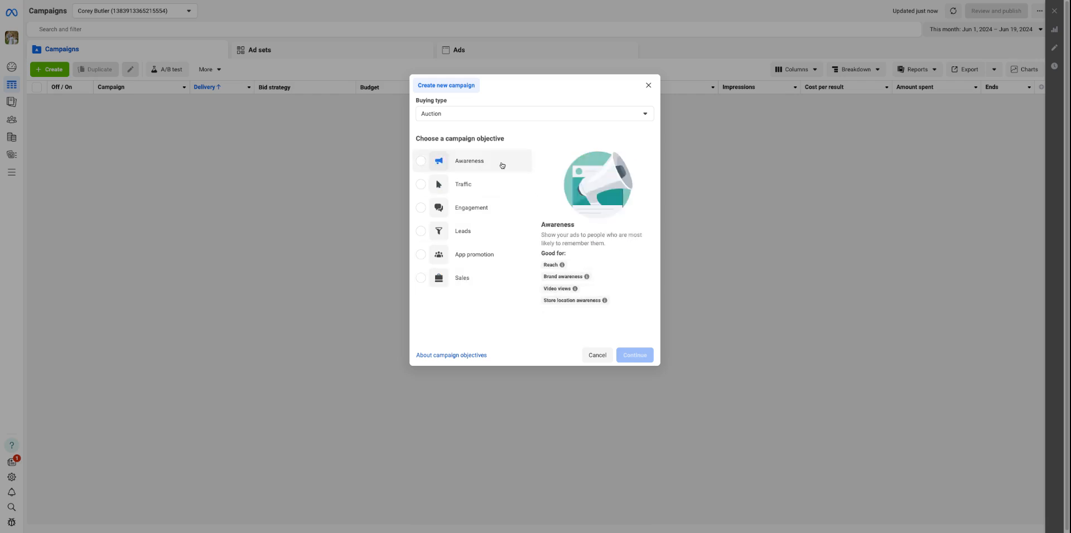
{"action": "left_click", "coordinate": [490, 240]}
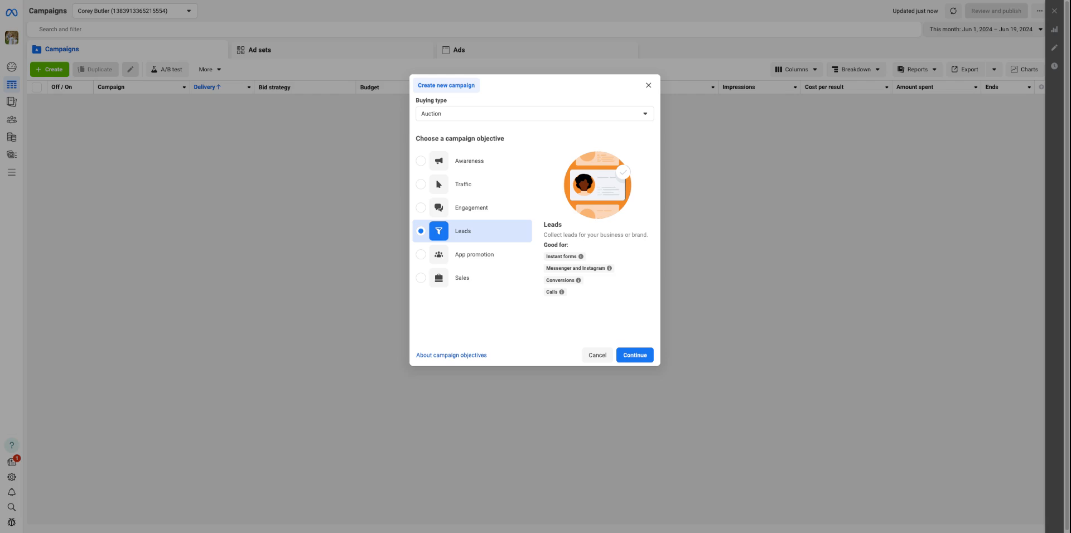
{"action": "left_click", "coordinate": [635, 356]}
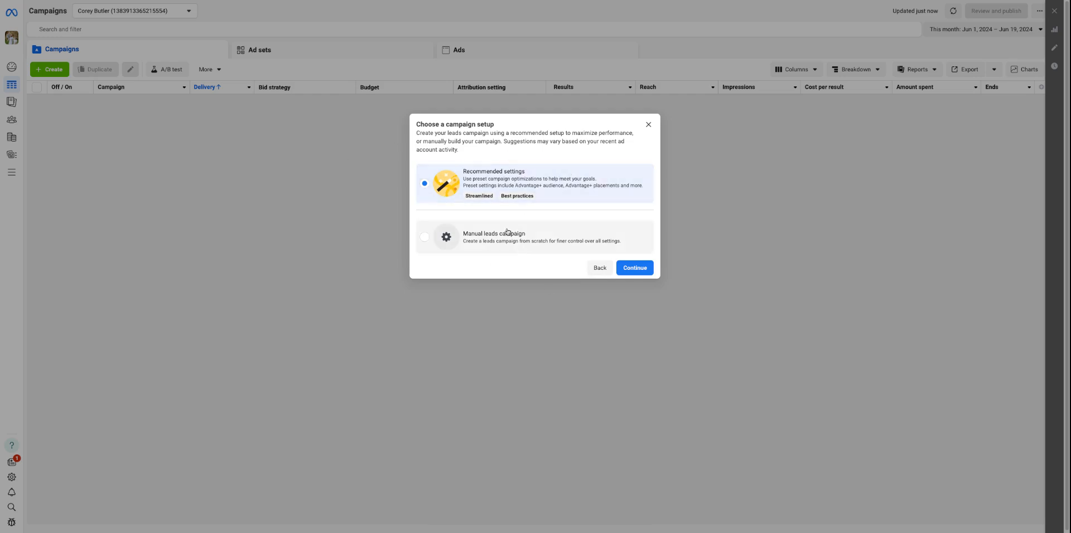
{"action": "left_click", "coordinate": [490, 238]}
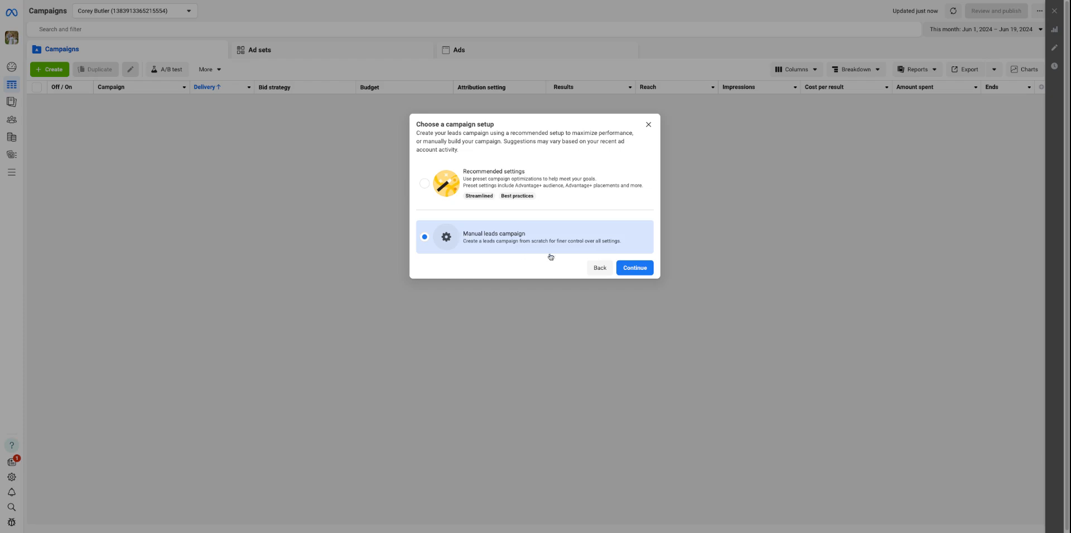
{"action": "left_click", "coordinate": [635, 268]}
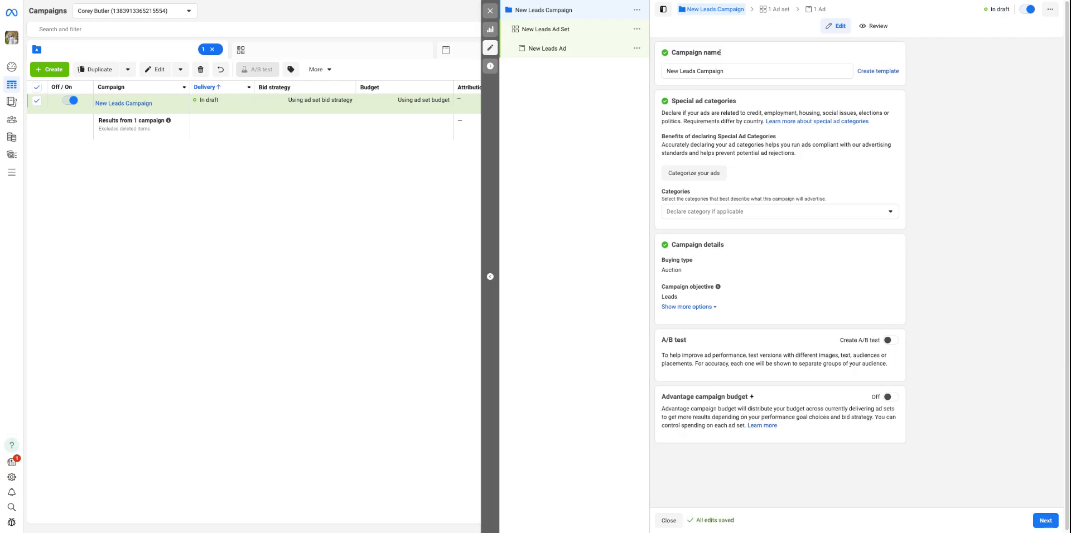
Rename the new campaign as "TOF | Conv | oLead"
{"action": "triple_click", "coordinate": [732, 69]}
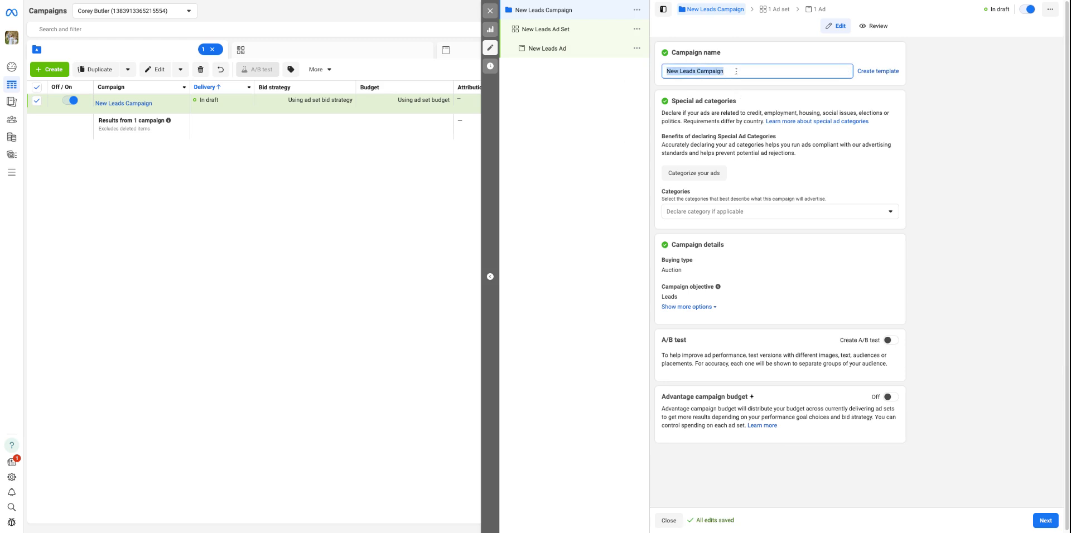
{"action": "key", "text": "BackSpace"}
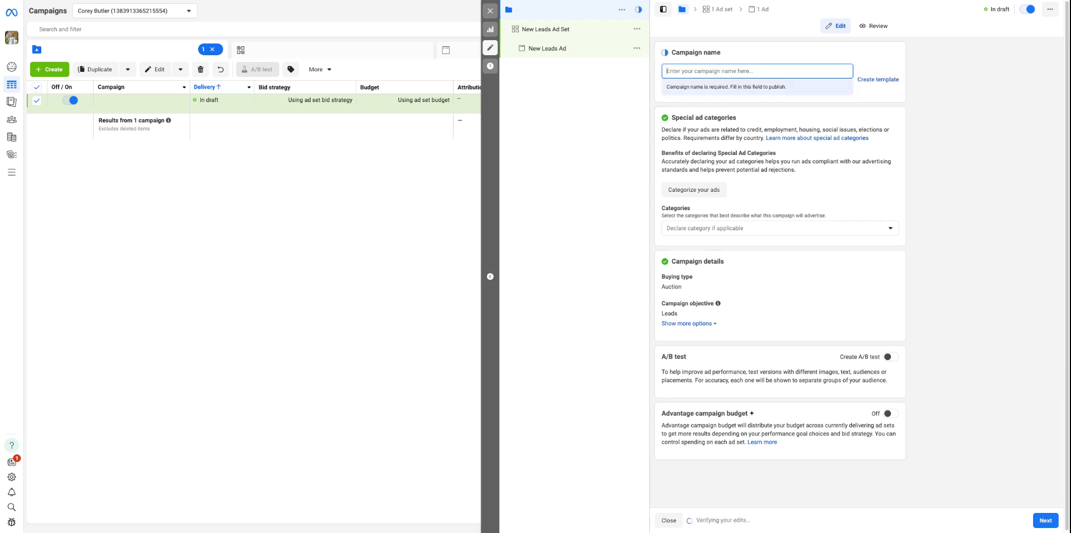
{"action": "type", "text": "TOF"}
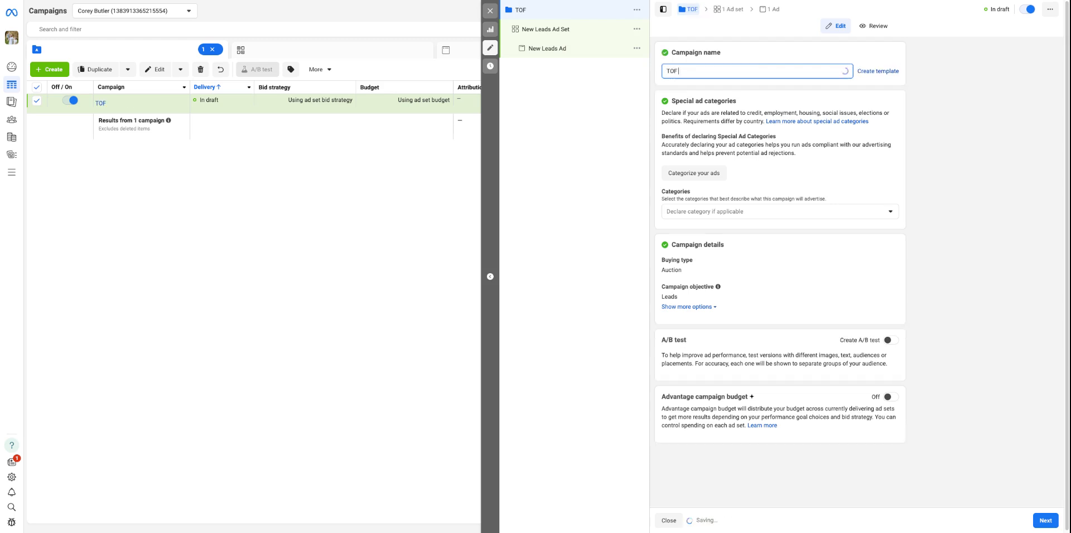
{"action": "type", "text": " | Conv |"}
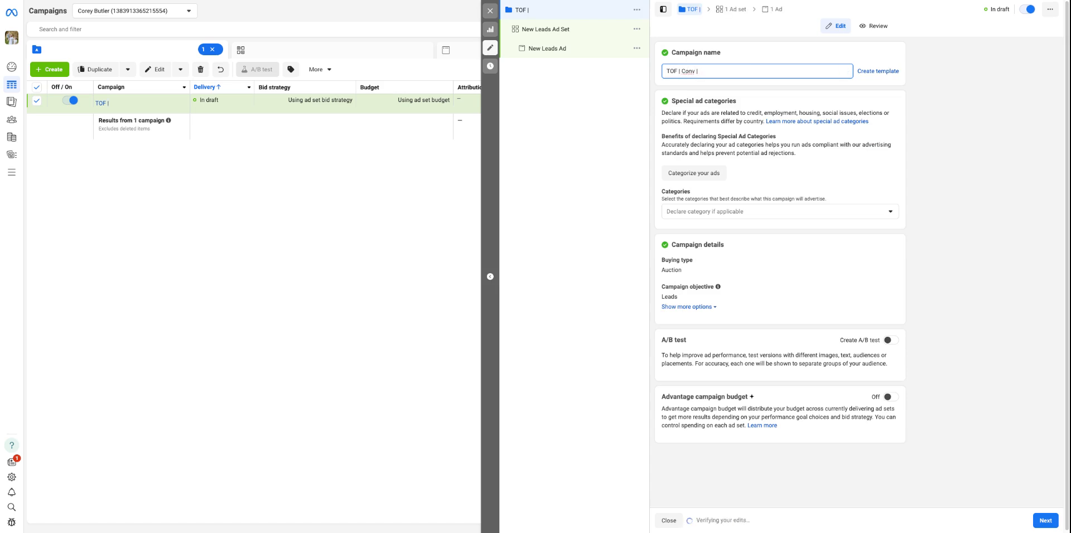
{"action": "type", "text": " oLead"}
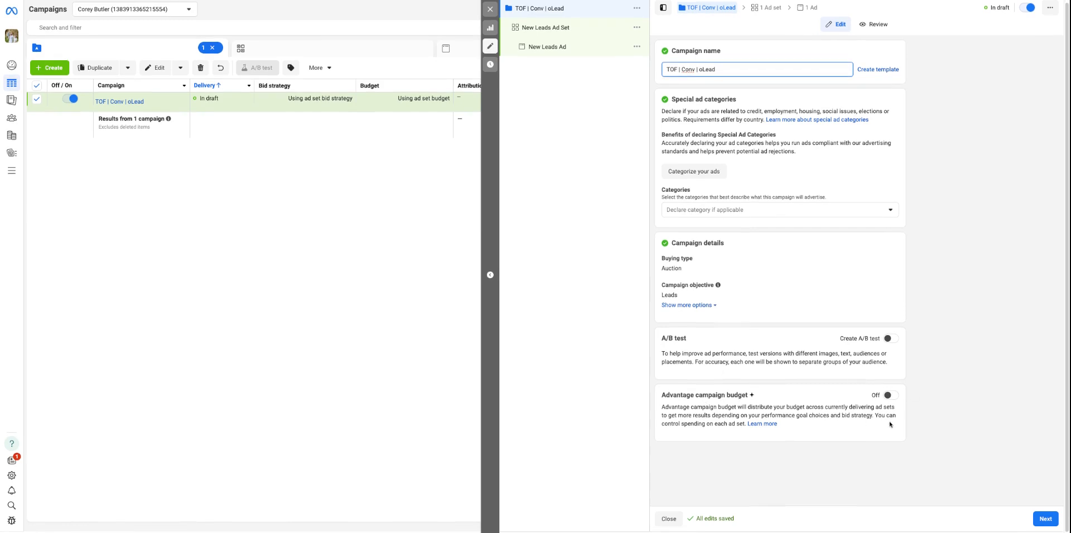
Enable Advantage campaign budget and set the campaign's daily budget to $20.00
{"action": "left_click", "coordinate": [889, 395]}
{"action": "scroll", "coordinate": [664, 455], "scroll_direction": "down", "scroll_amount": 2}
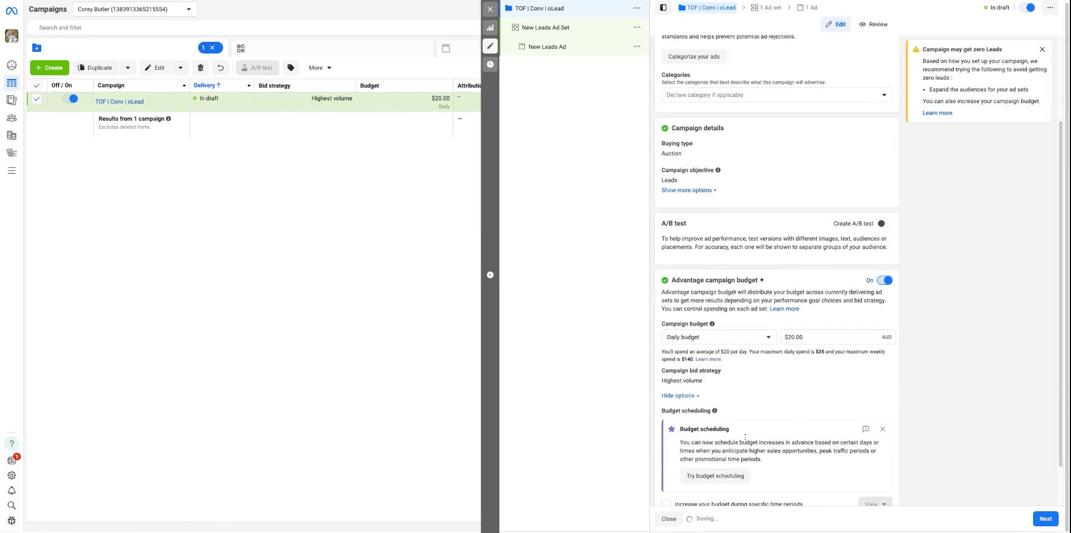
{"action": "scroll", "coordinate": [820, 329], "scroll_direction": "down", "scroll_amount": 1}
{"action": "left_click", "coordinate": [790, 286]}
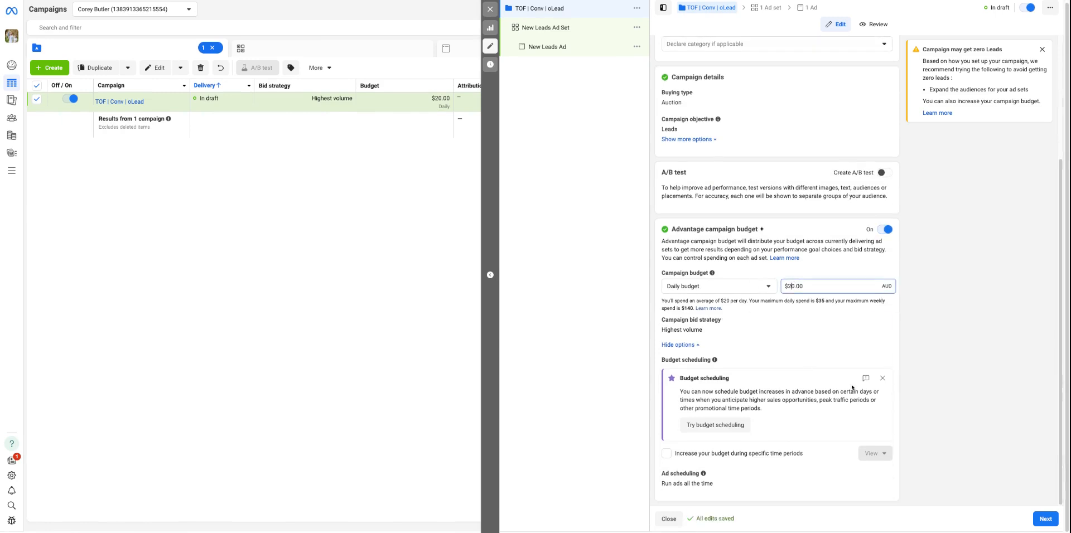
{"action": "key", "text": "BackSpace"}
{"action": "type", "text": "3"}
{"action": "key", "text": "BackSpace"}
{"action": "type", "text": "2"}
Set the conversion location of the new leads ad set to Website
{"action": "left_click", "coordinate": [545, 27]}
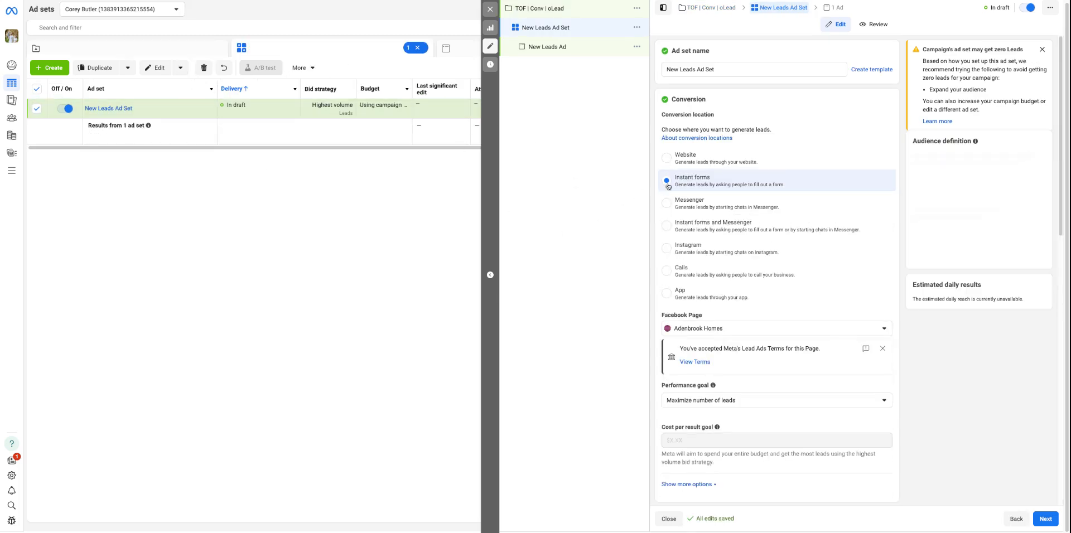
{"action": "left_click", "coordinate": [685, 158]}
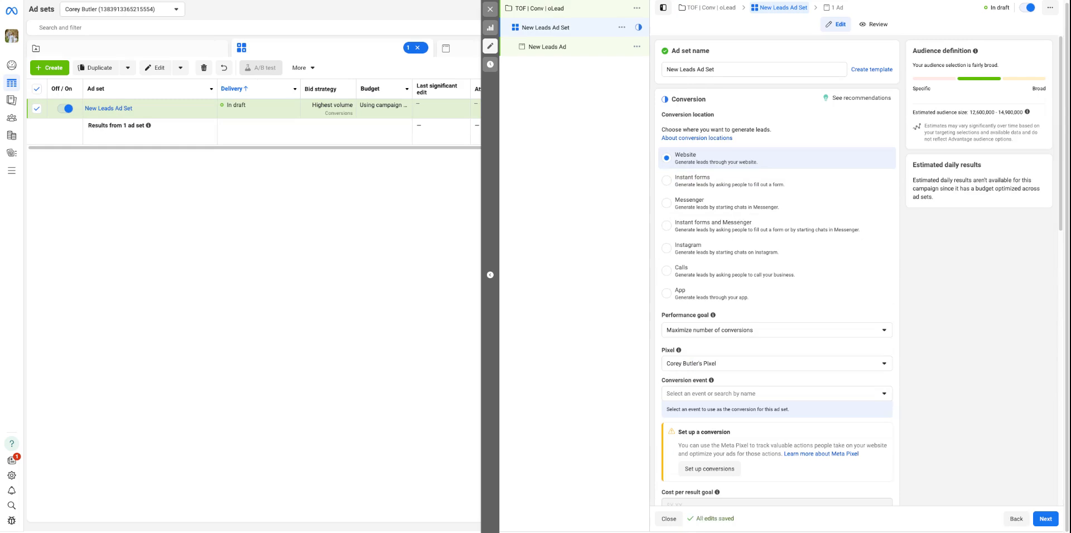
Turn off Advantage campaign budget for the TOF | Conv | oLead campaign
{"action": "left_click", "coordinate": [542, 8]}
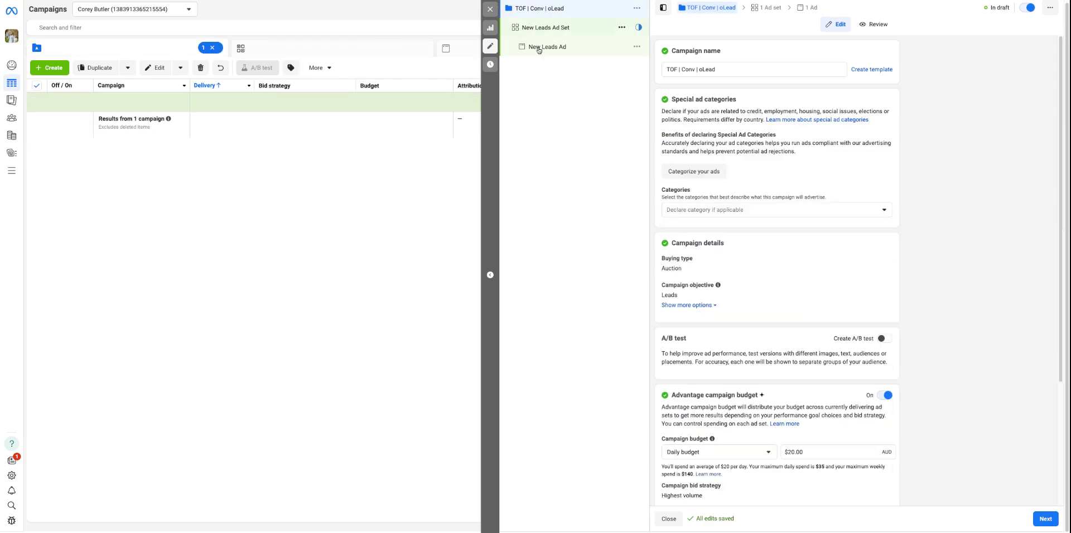
{"action": "left_click", "coordinate": [886, 395]}
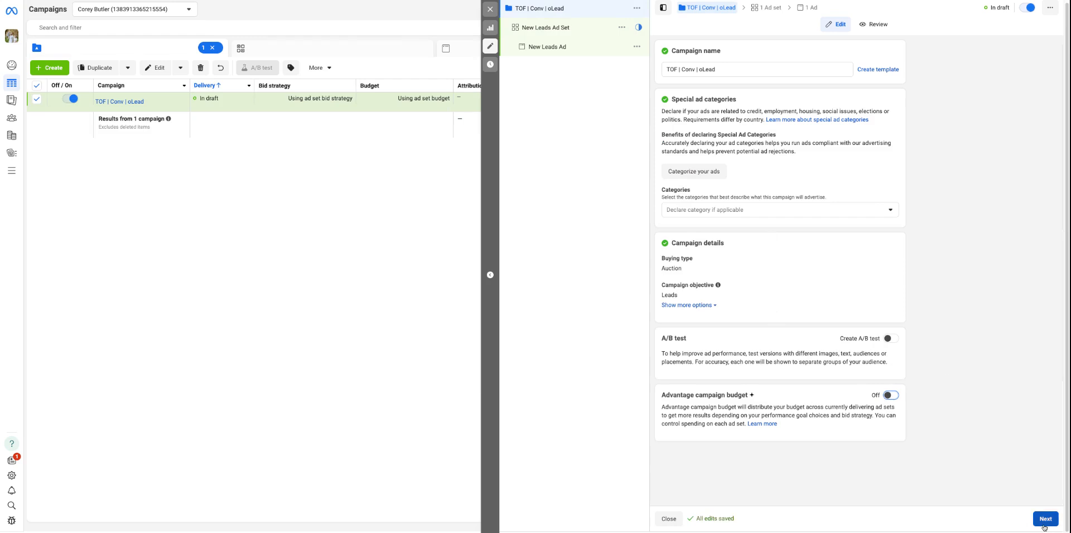
Rename the ad set as "Penrith | Interest: Parents"
{"action": "left_click", "coordinate": [1044, 524]}
{"action": "left_click", "coordinate": [702, 70]}
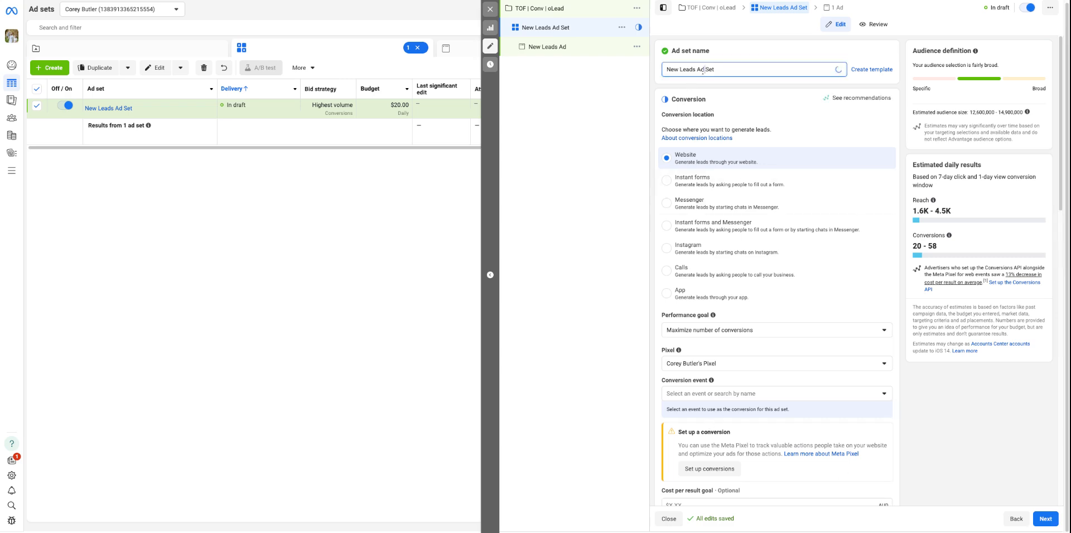
{"action": "key", "text": "ctrl+a"}
{"action": "type", "text": "Penrith"}
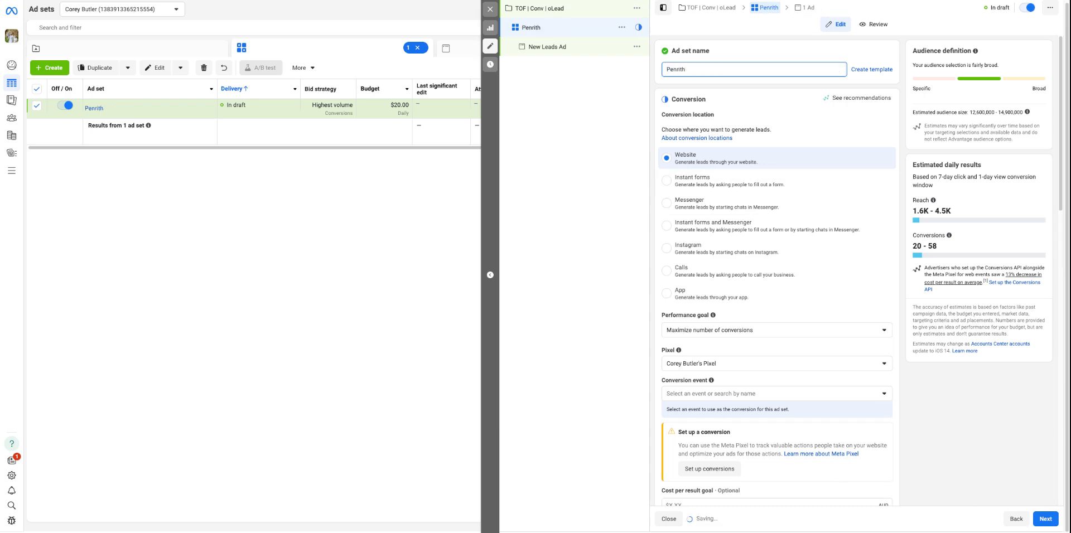
{"action": "type", "text": " | Interest"}
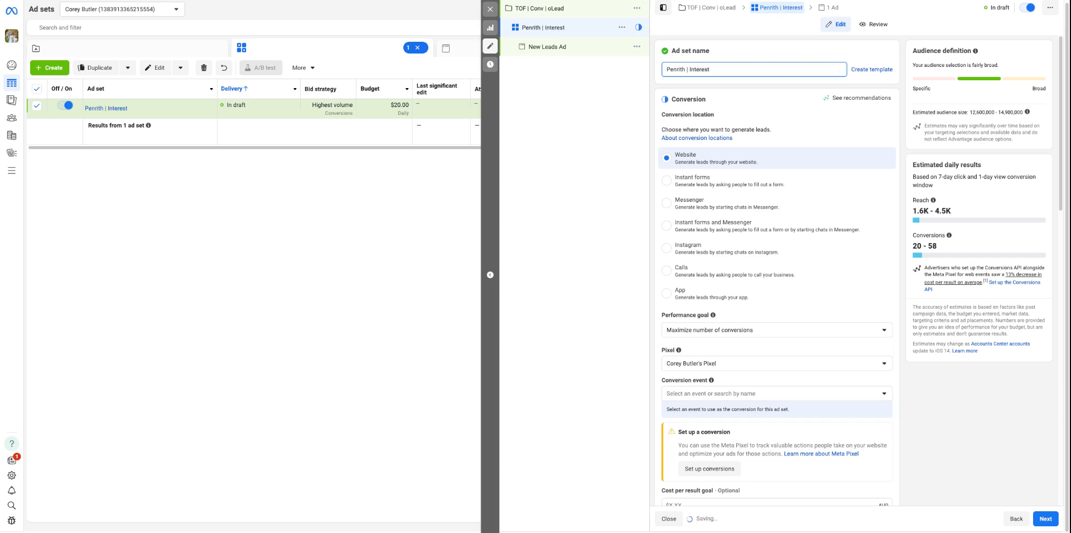
{"action": "type", "text": ": Parents"}
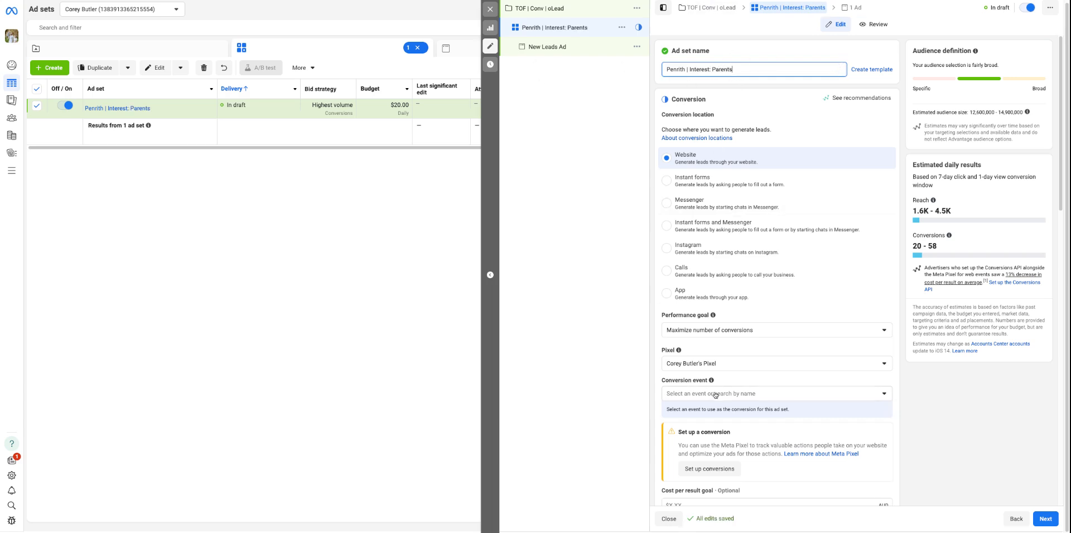
Check the ad set's pixel selection and set the conversion event to Lead
{"action": "left_click", "coordinate": [695, 366]}
{"action": "left_click", "coordinate": [718, 364]}
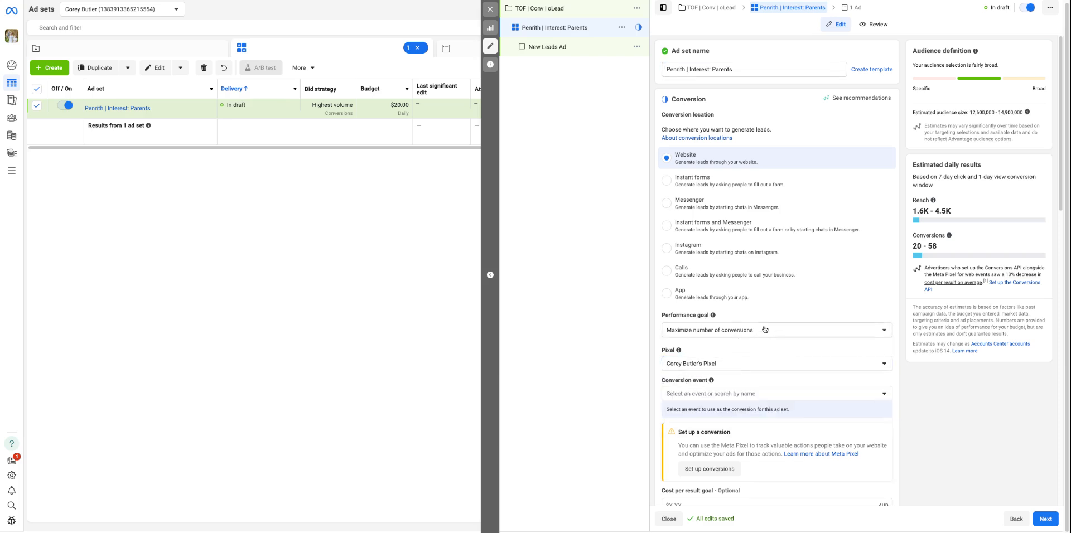
{"action": "left_click", "coordinate": [721, 393]}
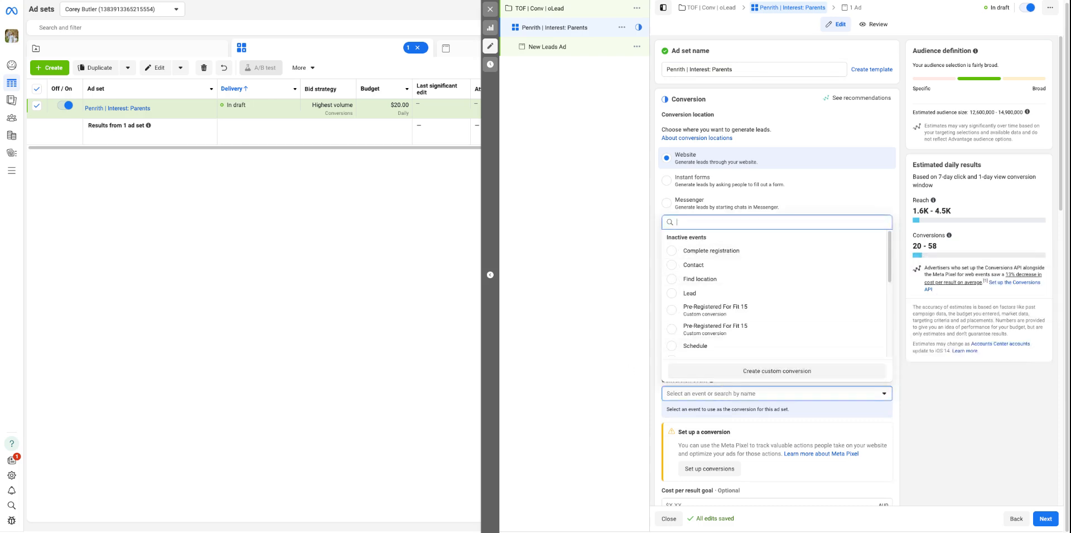
{"action": "left_click", "coordinate": [697, 295]}
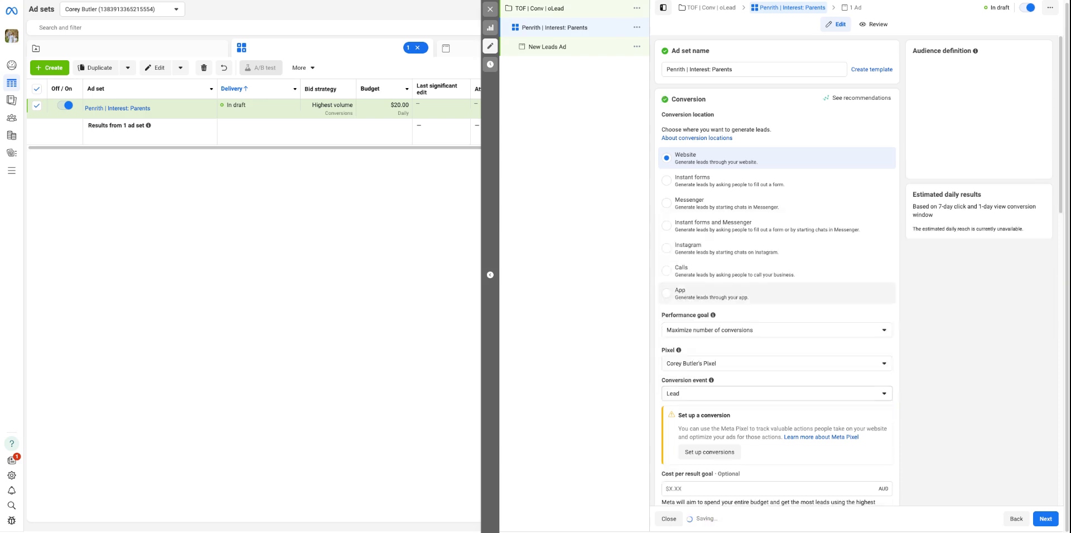
Examine the performance goal options and the remaining conversion and budget settings of the ad set
{"action": "left_click", "coordinate": [715, 330]}
{"action": "scroll", "coordinate": [968, 410], "scroll_direction": "down", "scroll_amount": 2}
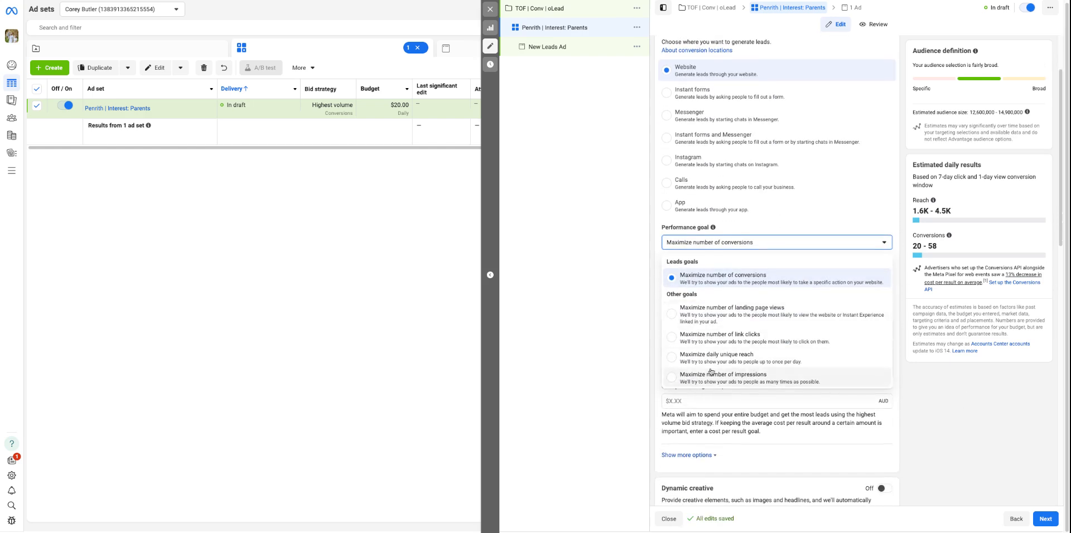
{"action": "left_click", "coordinate": [954, 391]}
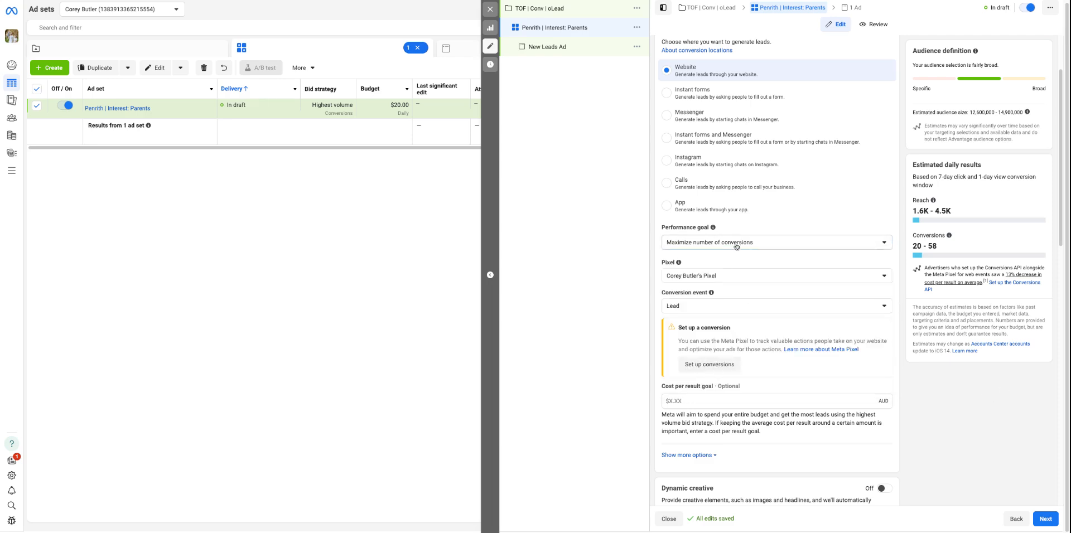
{"action": "scroll", "coordinate": [737, 246], "scroll_direction": "down", "scroll_amount": 3}
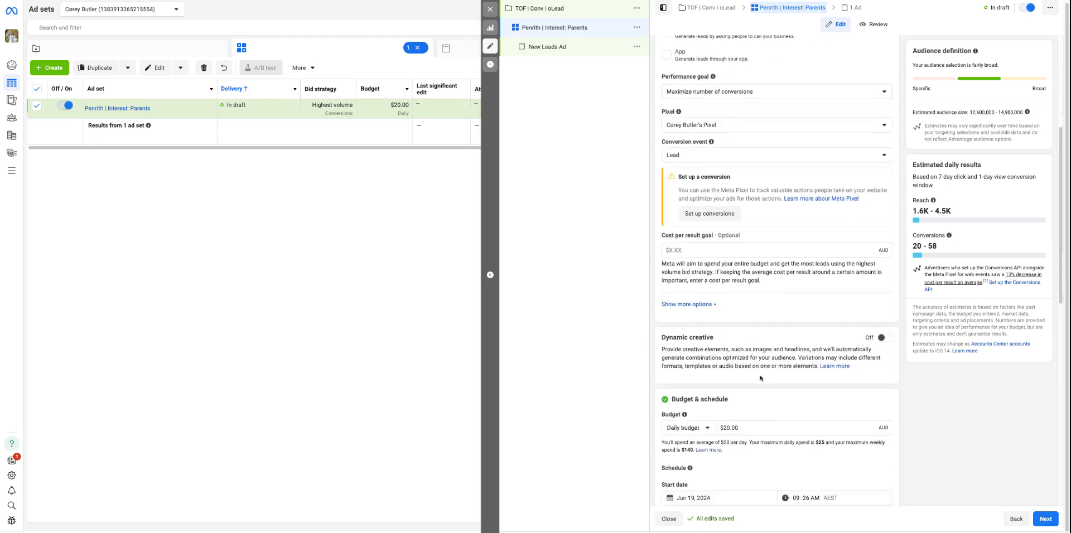
{"action": "scroll", "coordinate": [757, 383], "scroll_direction": "up", "scroll_amount": 4}
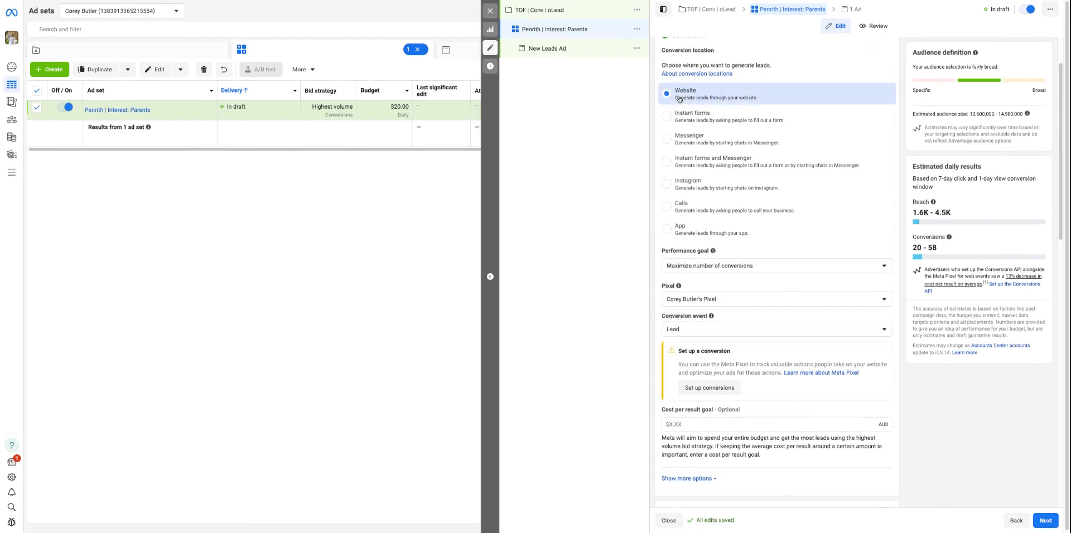
Switch the conversion location to Instant forms and choose Dance Cirque as the Facebook Page
{"action": "left_click", "coordinate": [708, 126]}
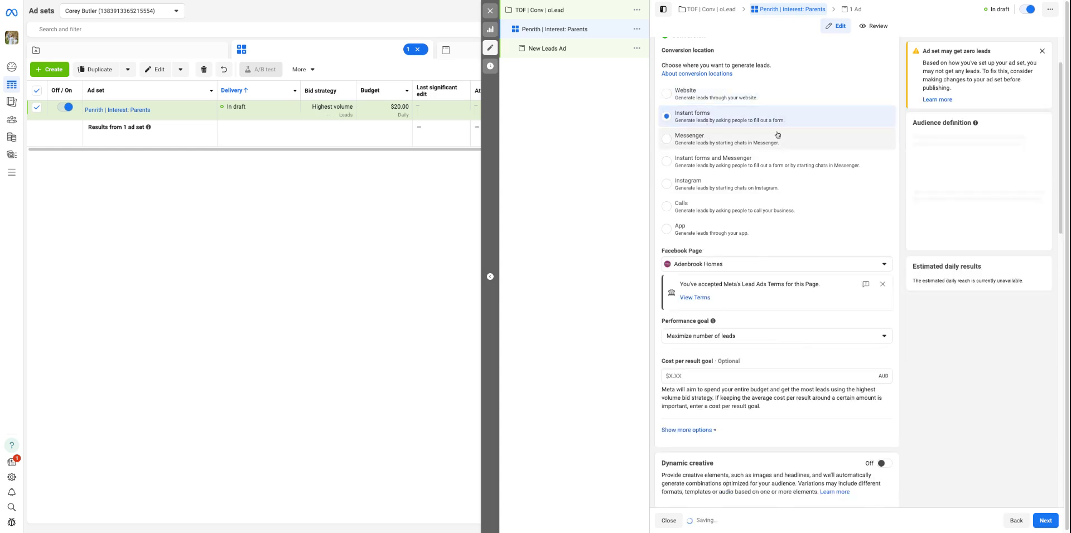
{"action": "left_click", "coordinate": [720, 267]}
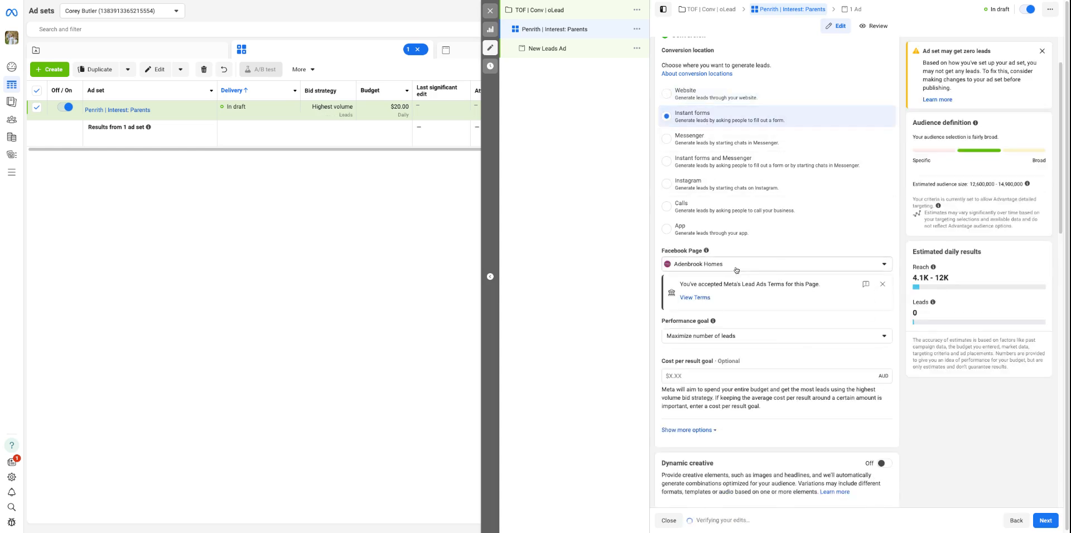
{"action": "type", "text": "da"}
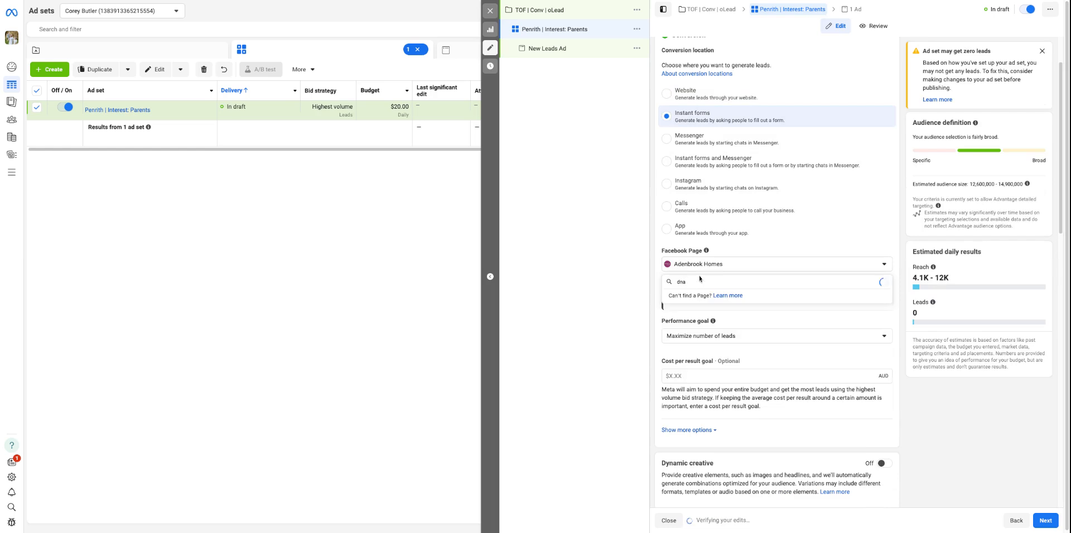
{"action": "left_click", "coordinate": [714, 319]}
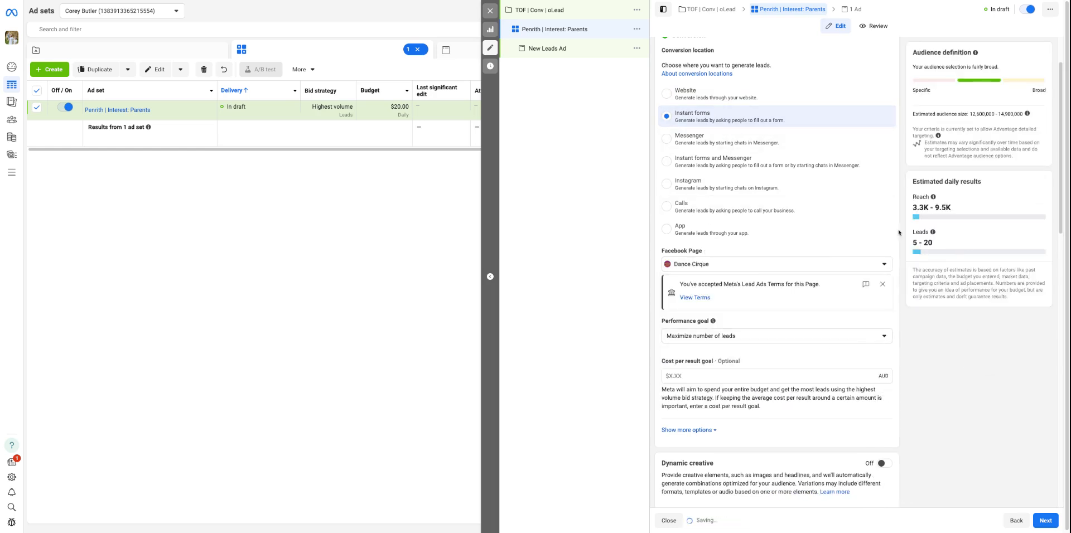
Set the ad set's conversion location to Website and its conversion event to Lead
{"action": "left_click", "coordinate": [720, 98]}
{"action": "left_click", "coordinate": [795, 329]}
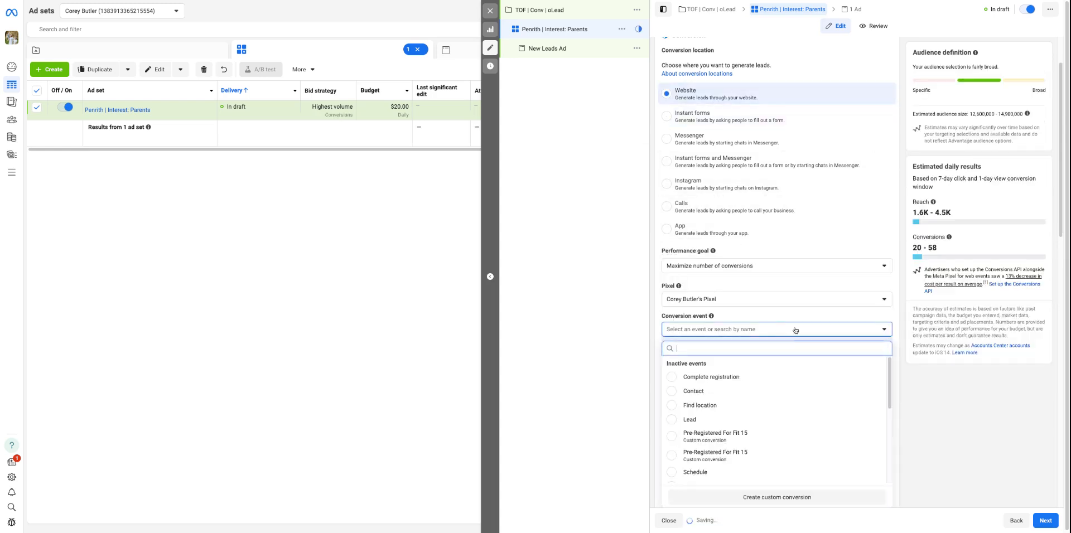
{"action": "left_click", "coordinate": [690, 419]}
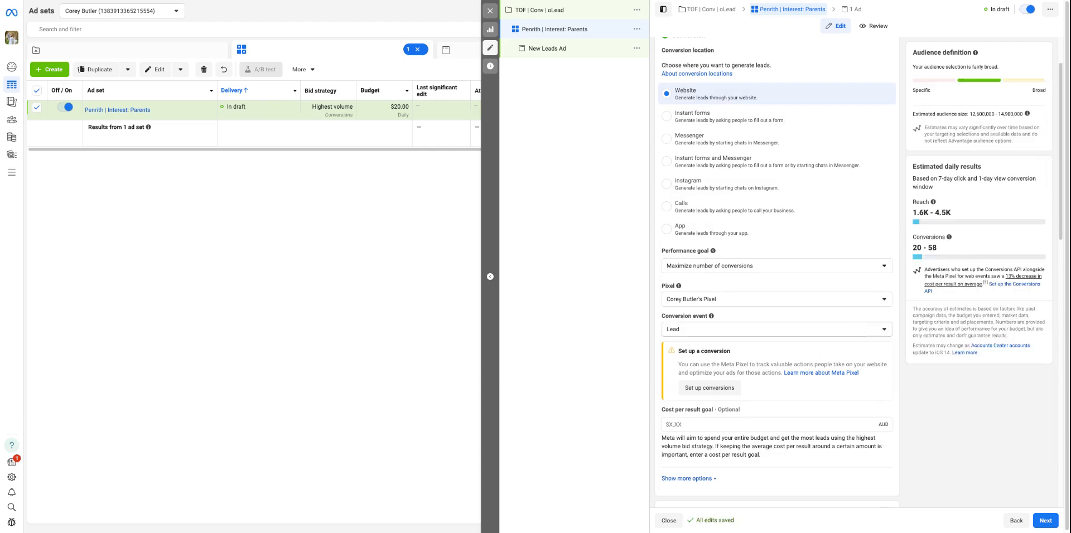
Examine the cost per result goal, dynamic creative, daily budget, schedule and budget scheduling settings of the ad set
{"action": "scroll", "coordinate": [703, 340], "scroll_direction": "down", "scroll_amount": 10}
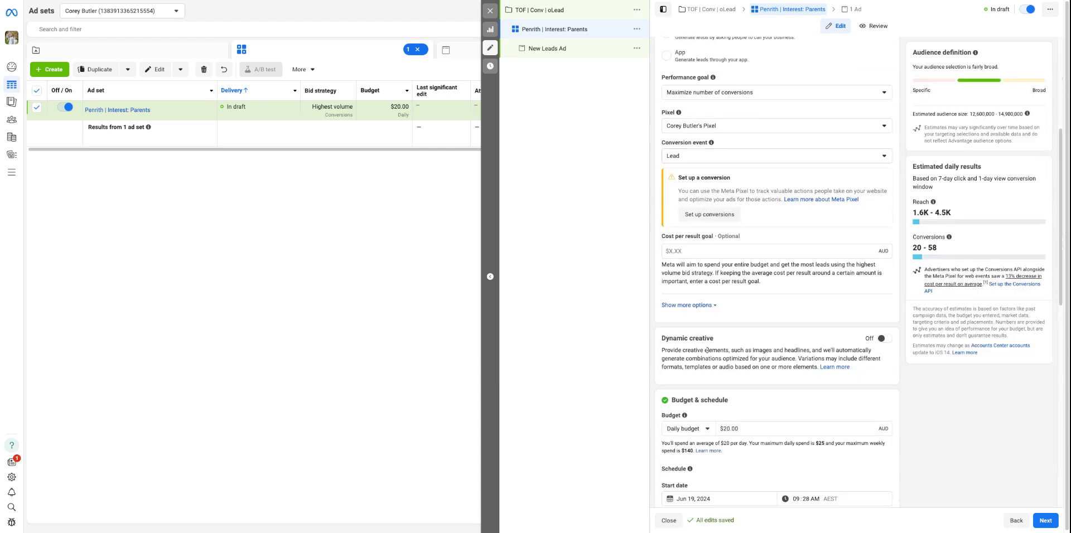
{"action": "scroll", "coordinate": [696, 275], "scroll_direction": "down", "scroll_amount": 3}
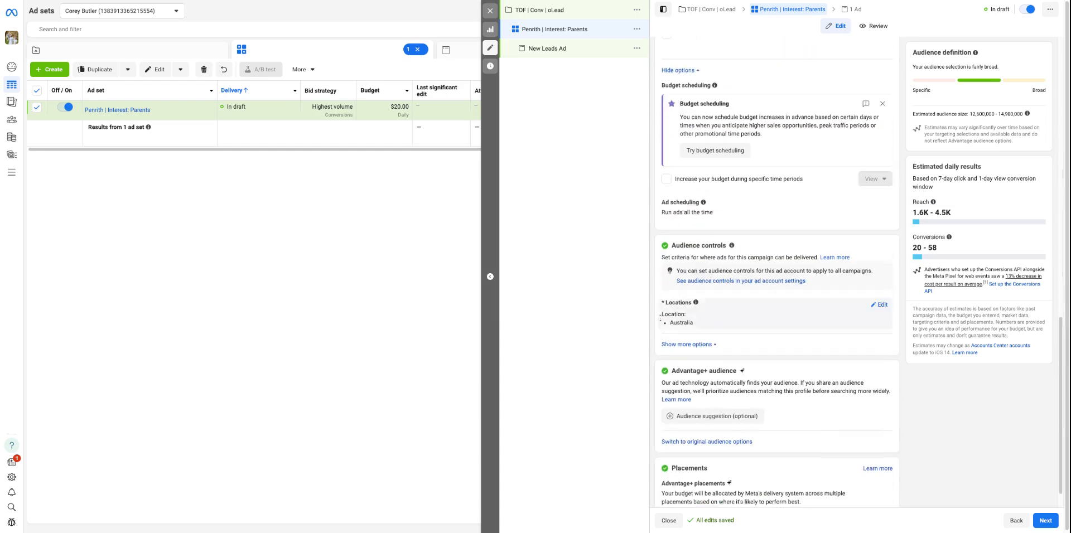
{"action": "scroll", "coordinate": [705, 182], "scroll_direction": "up", "scroll_amount": 6}
{"action": "scroll", "coordinate": [704, 200], "scroll_direction": "up", "scroll_amount": 1}
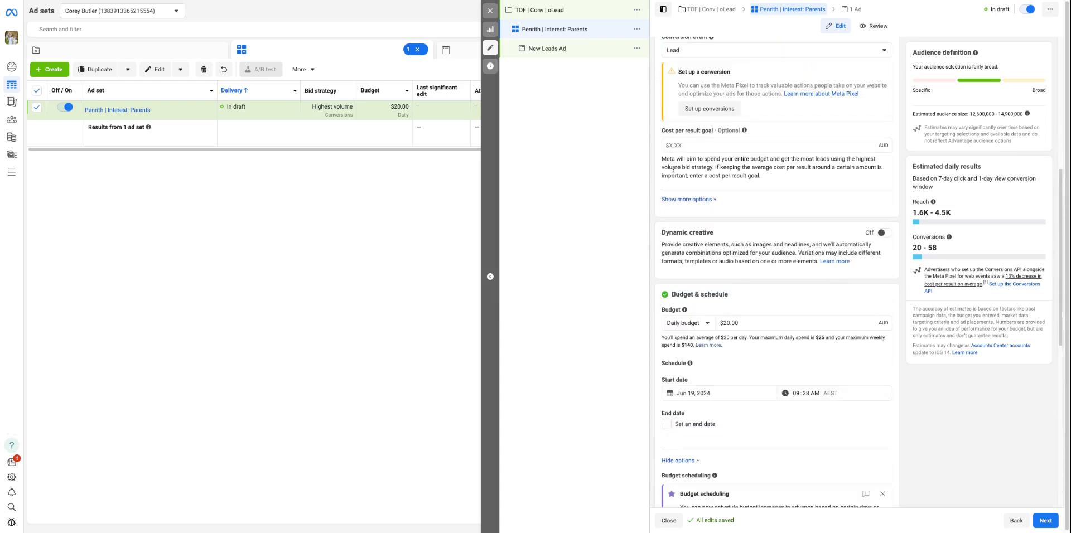
{"action": "scroll", "coordinate": [686, 214], "scroll_direction": "down", "scroll_amount": 2}
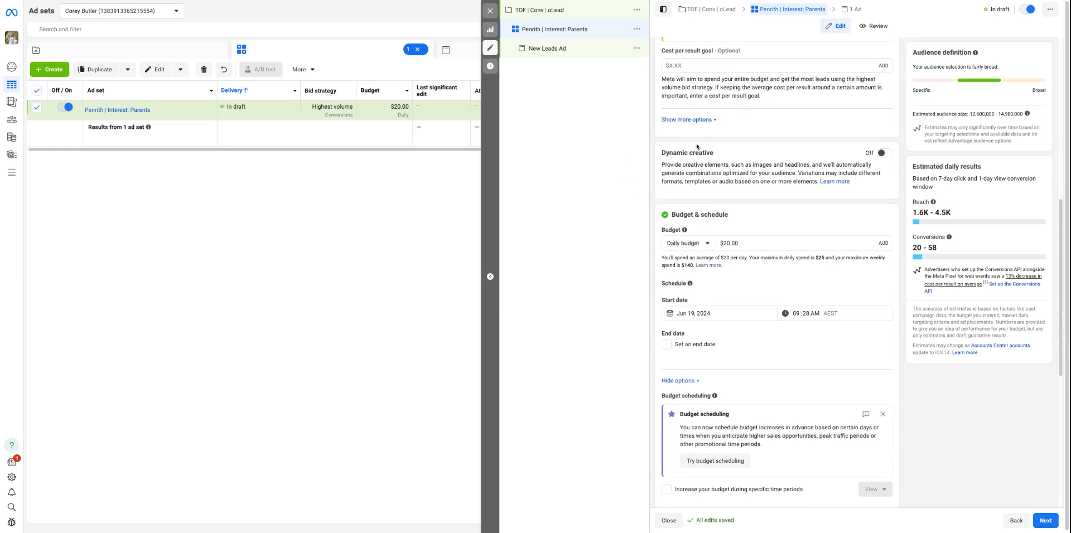
{"action": "scroll", "coordinate": [672, 145], "scroll_direction": "up", "scroll_amount": 2}
{"action": "scroll", "coordinate": [725, 146], "scroll_direction": "up", "scroll_amount": 1}
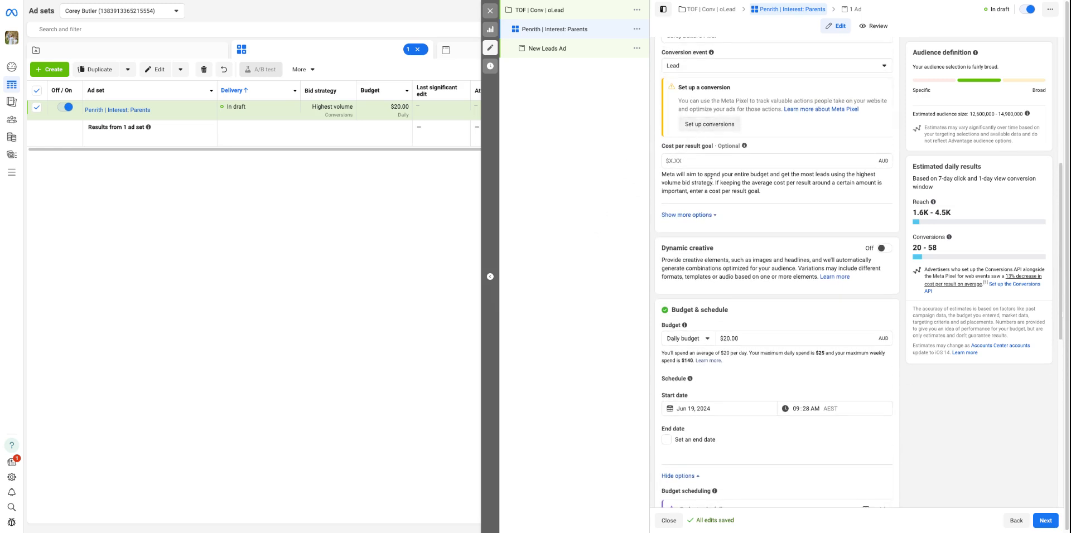
{"action": "scroll", "coordinate": [692, 168], "scroll_direction": "down", "scroll_amount": 3}
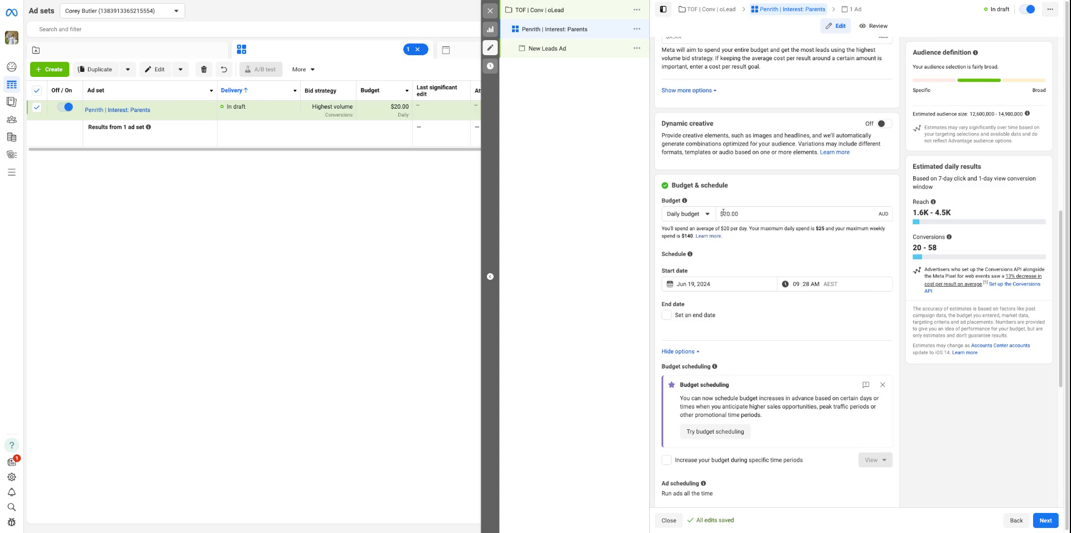
{"action": "scroll", "coordinate": [777, 267], "scroll_direction": "down", "scroll_amount": 3}
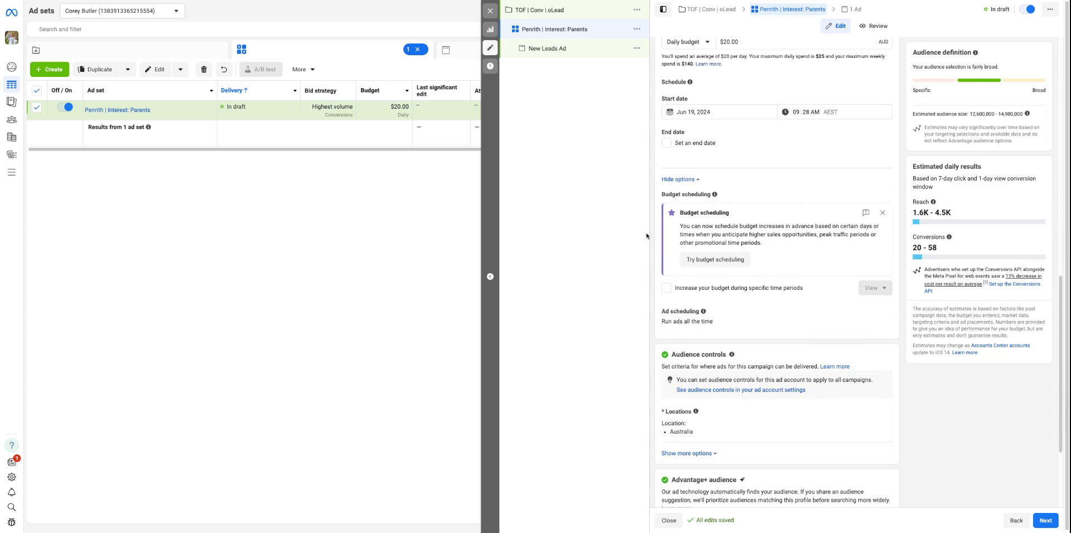
Replace Australia with Penrith, New South Wales as the targeted location in the audience controls
{"action": "scroll", "coordinate": [681, 253], "scroll_direction": "down", "scroll_amount": 2}
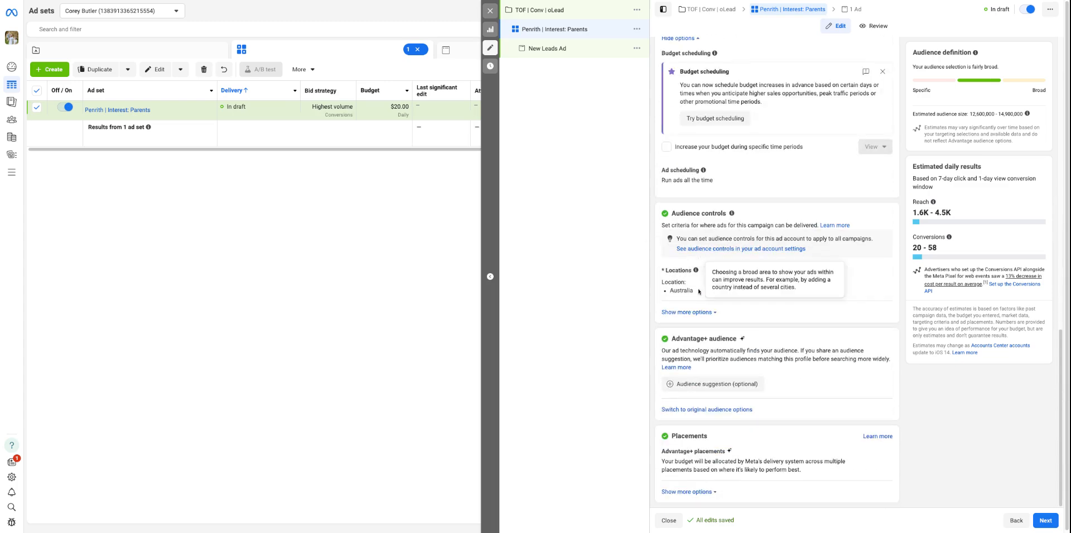
{"action": "left_click", "coordinate": [880, 273]}
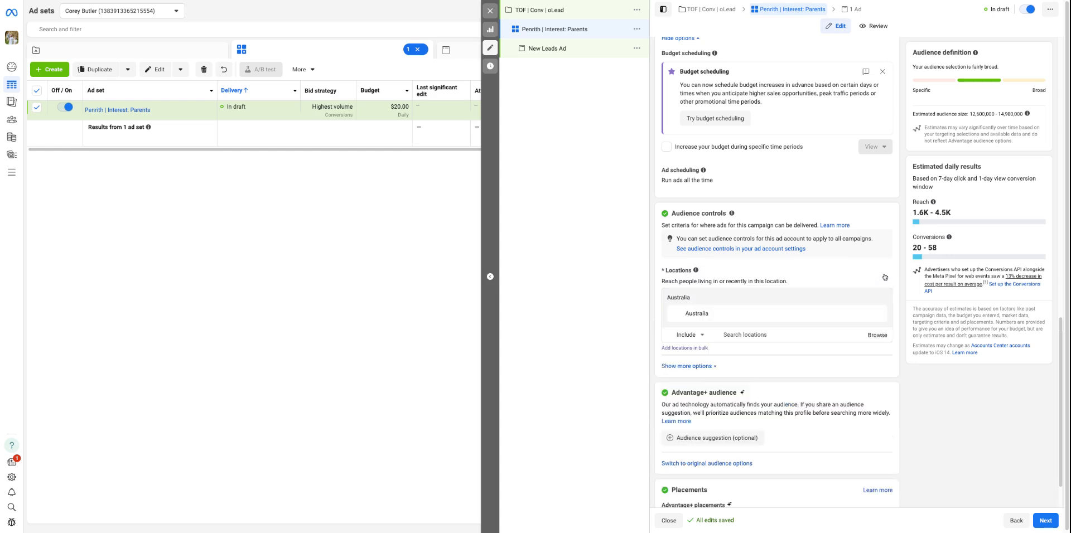
{"action": "left_click", "coordinate": [880, 314]}
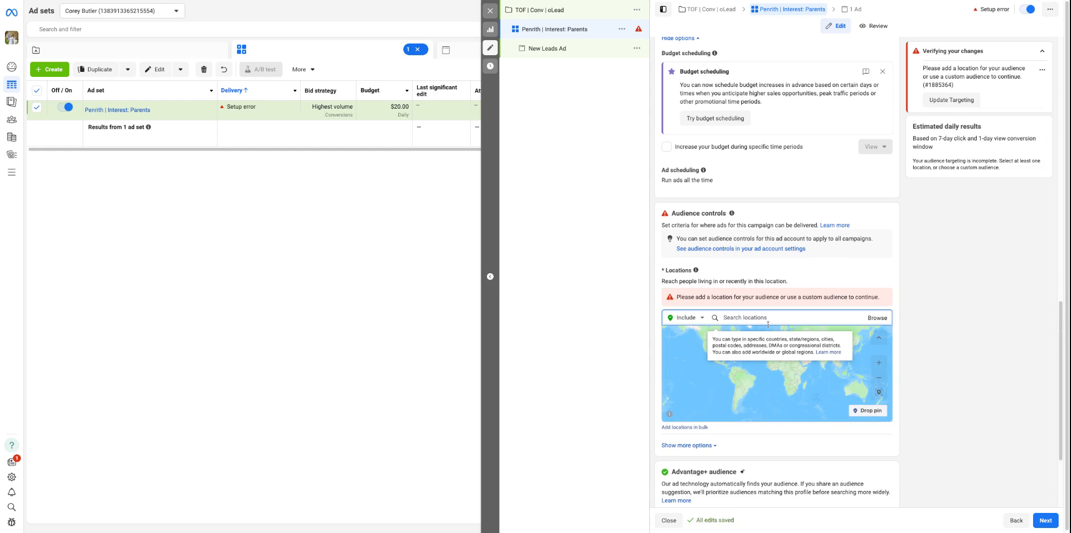
{"action": "type", "text": "Penrith"}
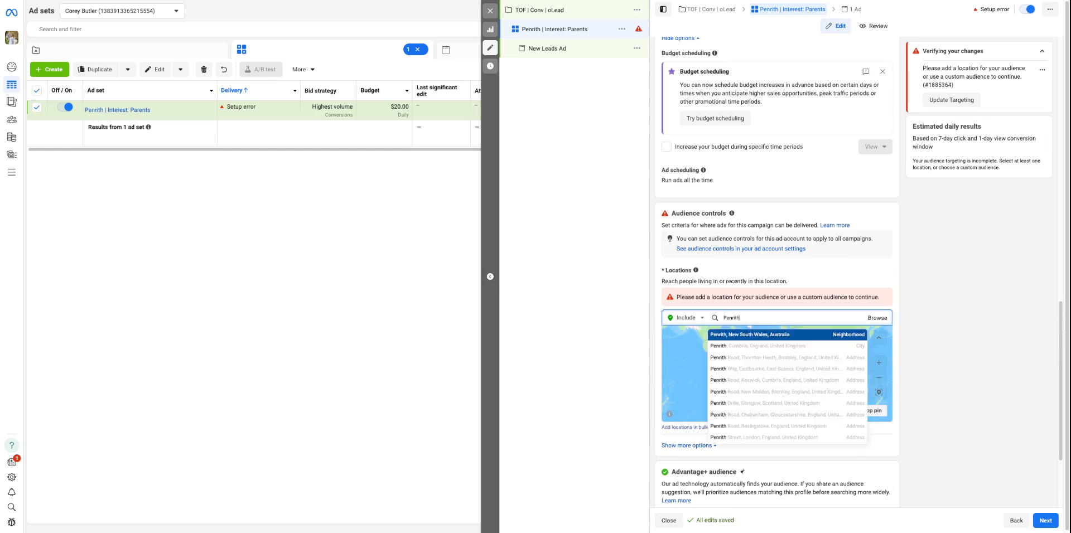
{"action": "left_click", "coordinate": [794, 337]}
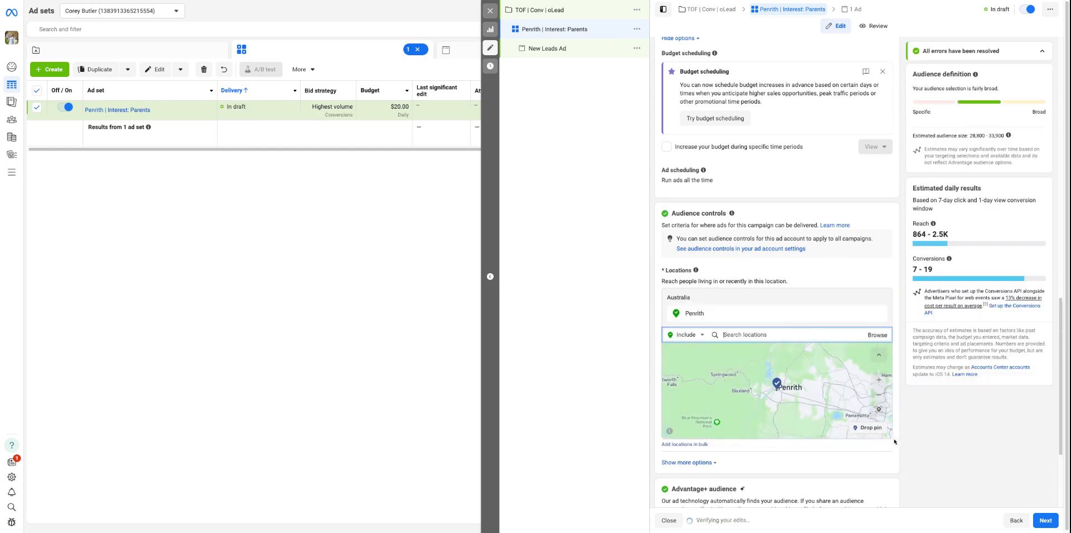
Drop a pin on Penrith on the location map and set its radius to 4 mi
{"action": "left_click", "coordinate": [878, 429]}
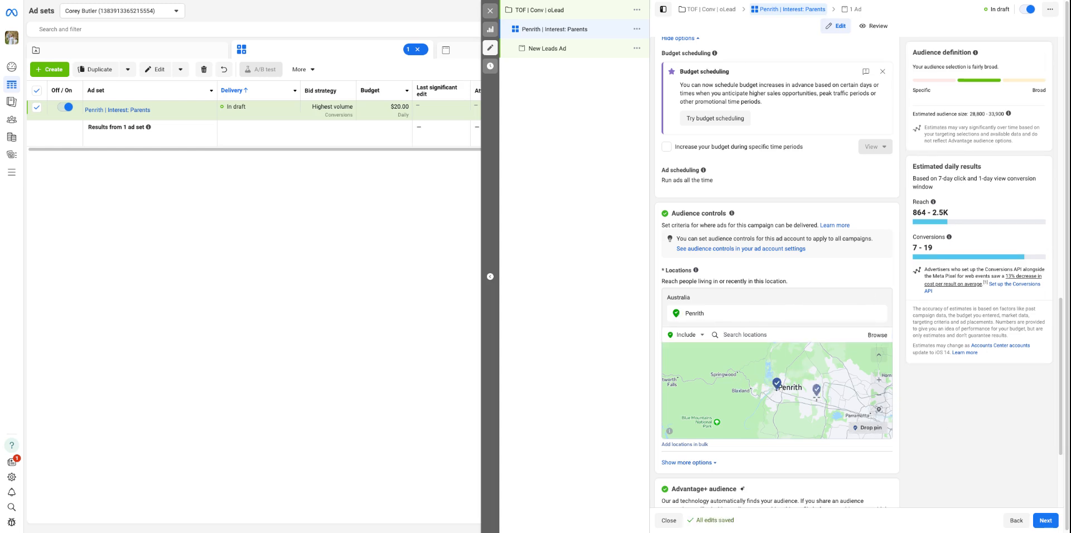
{"action": "left_click", "coordinate": [777, 391]}
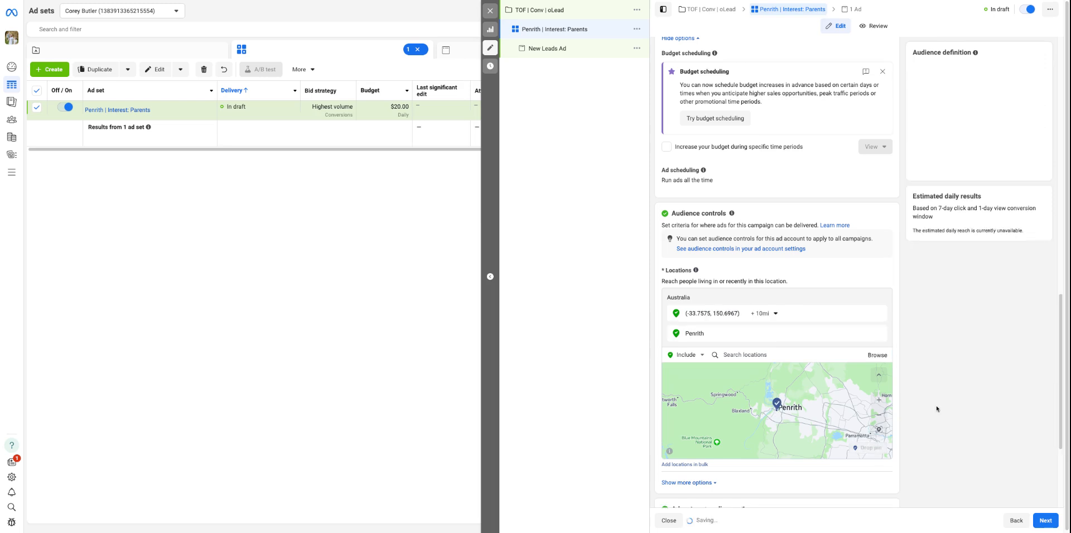
{"action": "left_click", "coordinate": [765, 314]}
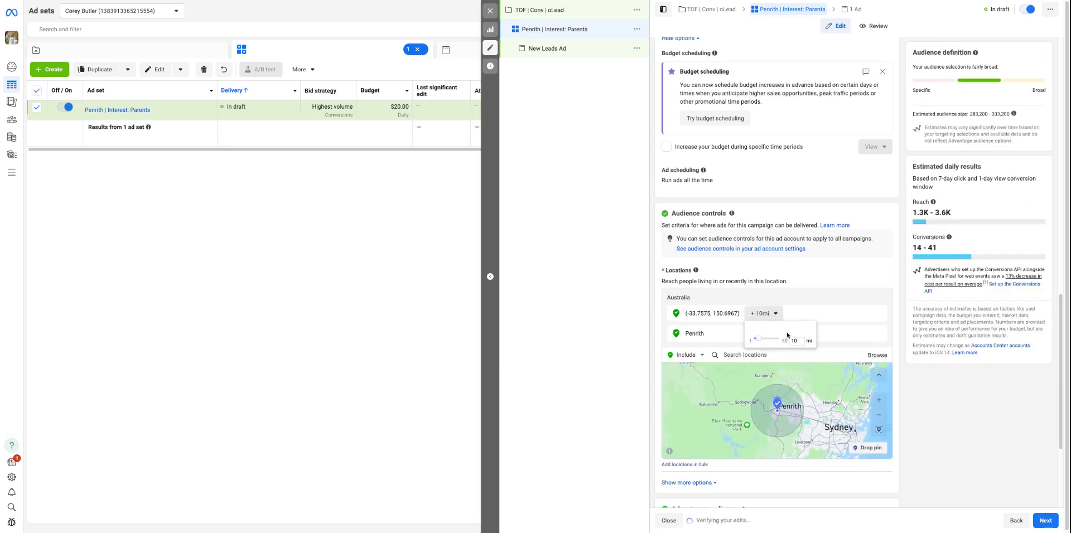
{"action": "type", "text": "4"}
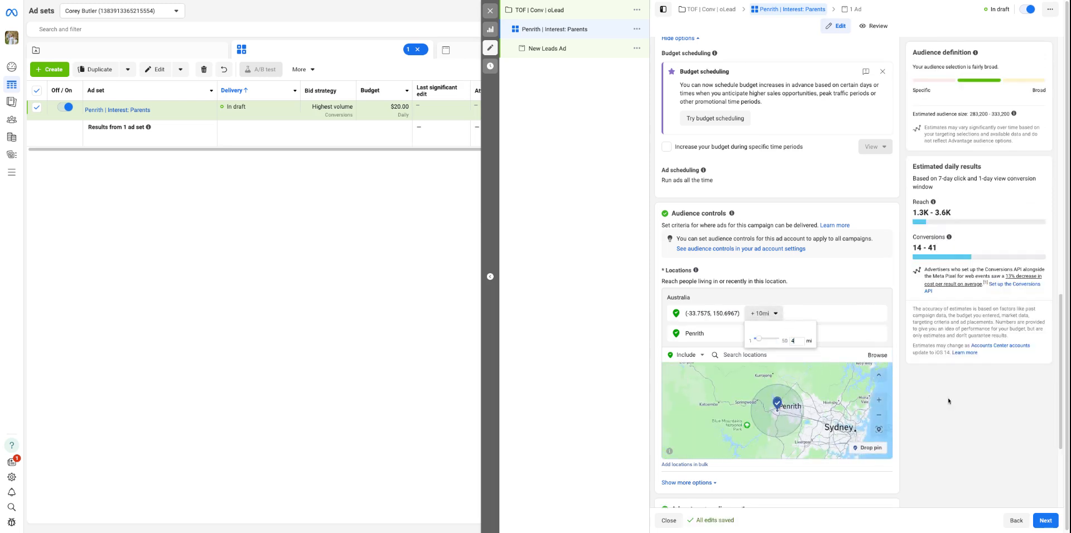
{"action": "left_click", "coordinate": [949, 400]}
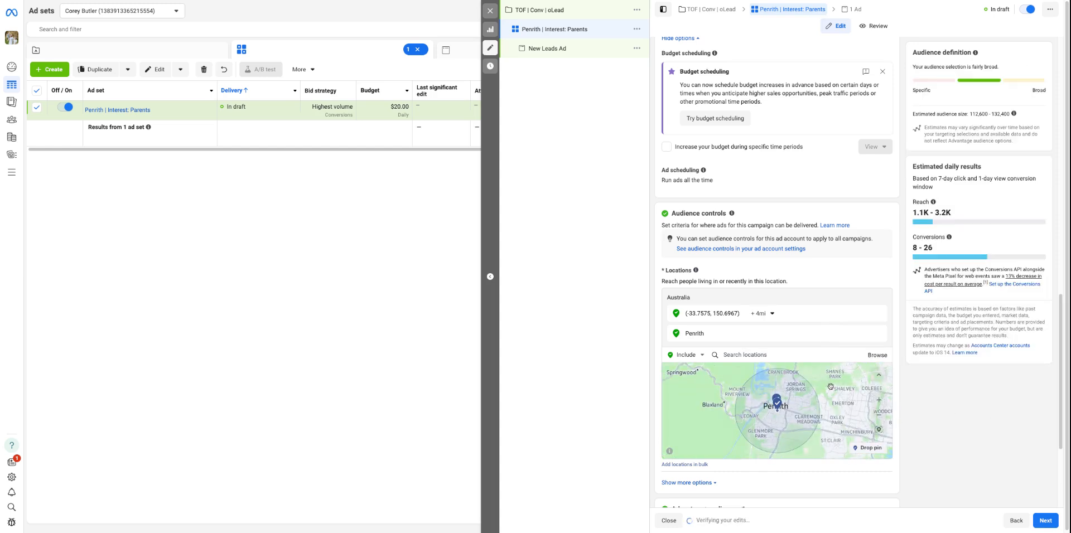
{"action": "left_click_drag", "start_coordinate": [831, 387], "coordinate": [828, 392]}
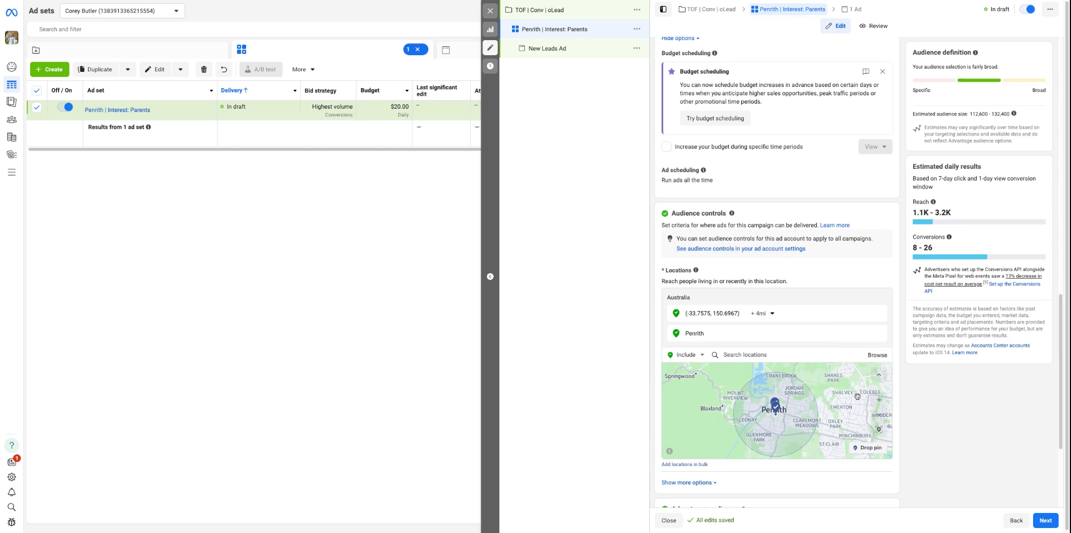
Expand the additional audience control options and set the minimum age to 25
{"action": "scroll", "coordinate": [973, 402], "scroll_direction": "down", "scroll_amount": 3}
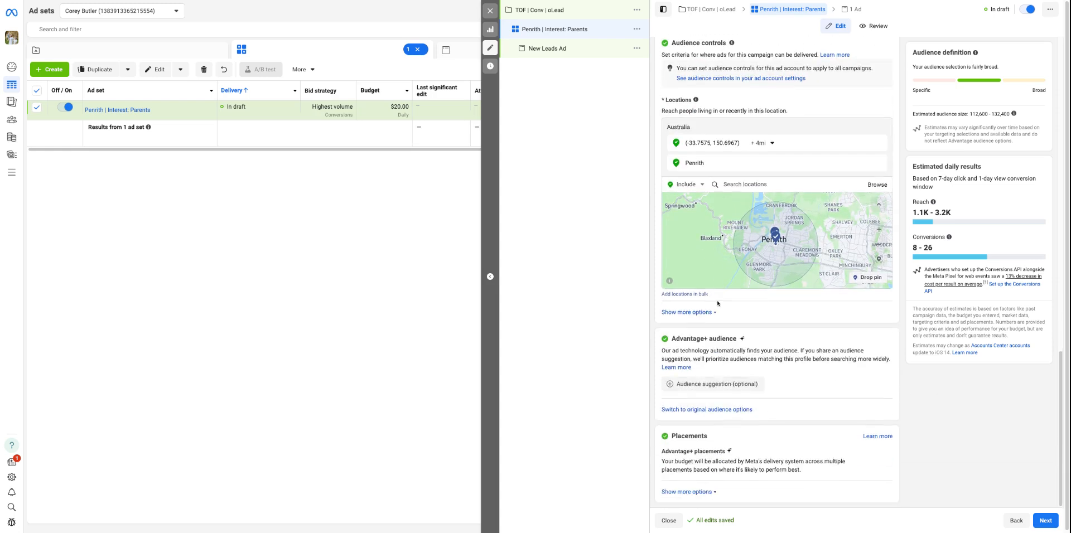
{"action": "left_click", "coordinate": [707, 313]}
{"action": "scroll", "coordinate": [707, 237], "scroll_direction": "down", "scroll_amount": 1}
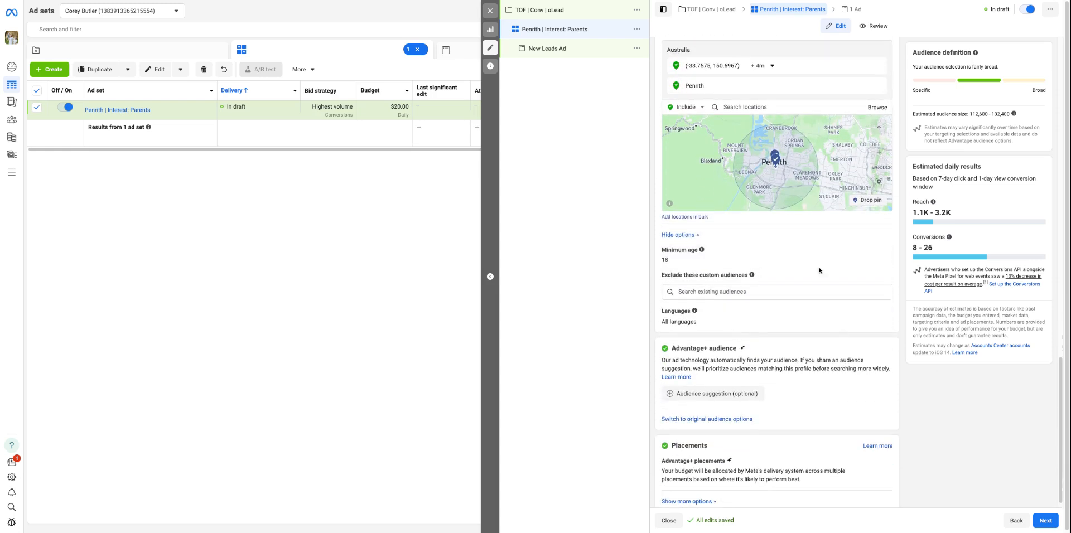
{"action": "left_click", "coordinate": [881, 255]}
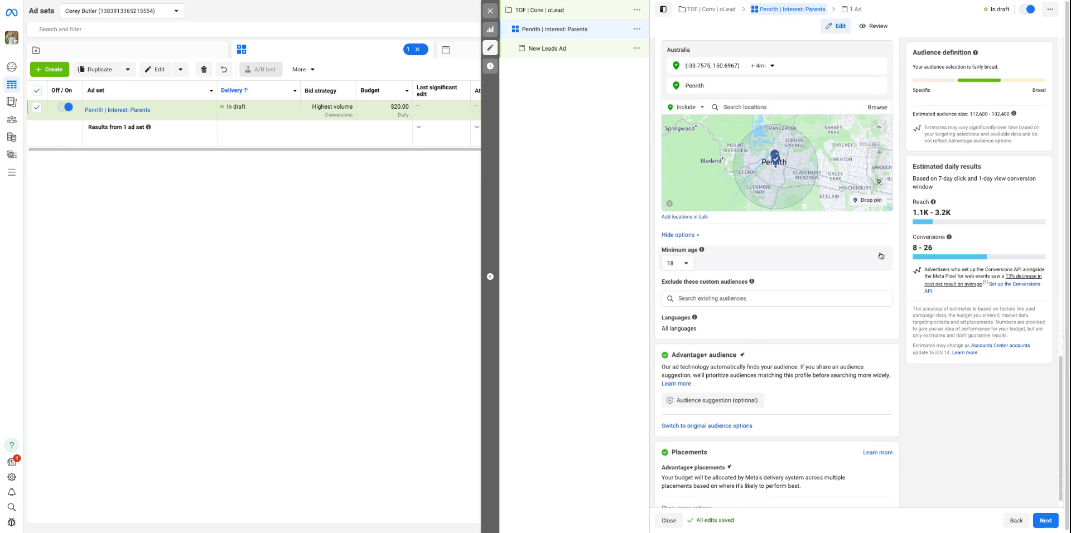
{"action": "left_click", "coordinate": [678, 263]}
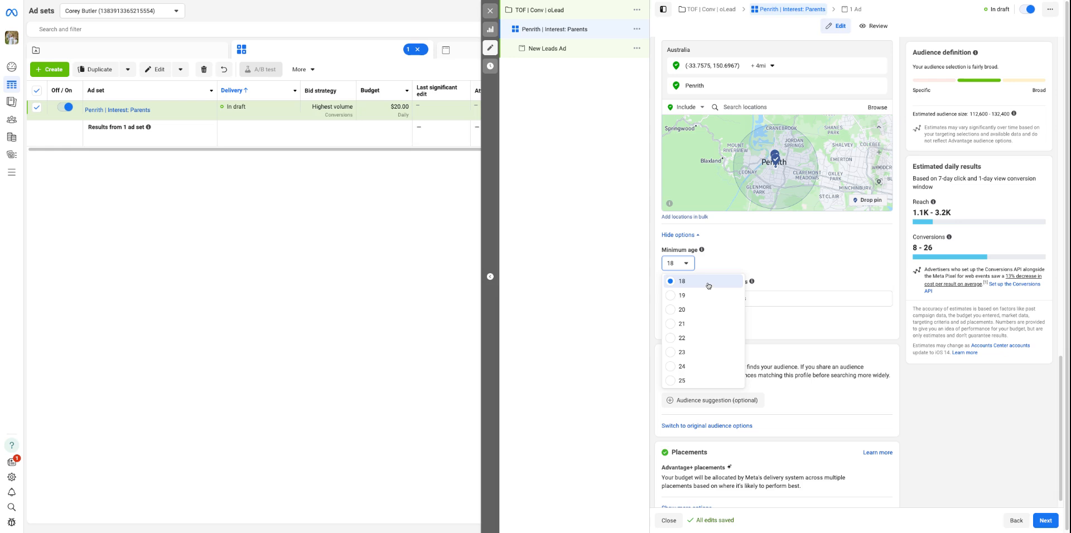
{"action": "left_click", "coordinate": [683, 380]}
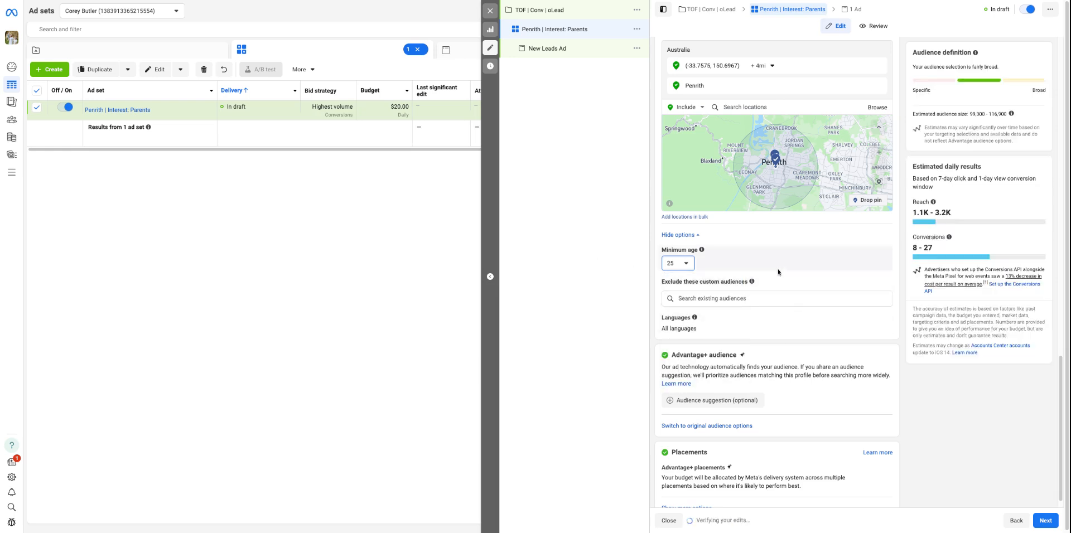
Check which custom audiences can be excluded and locate the Audiences tool among all tools
{"action": "left_click", "coordinate": [679, 300]}
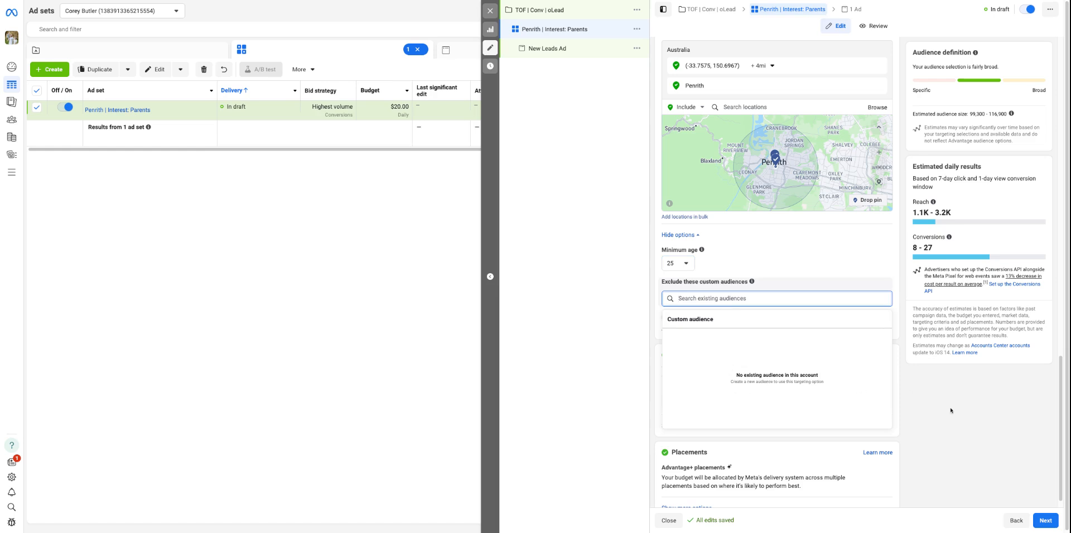
{"action": "left_click", "coordinate": [818, 275]}
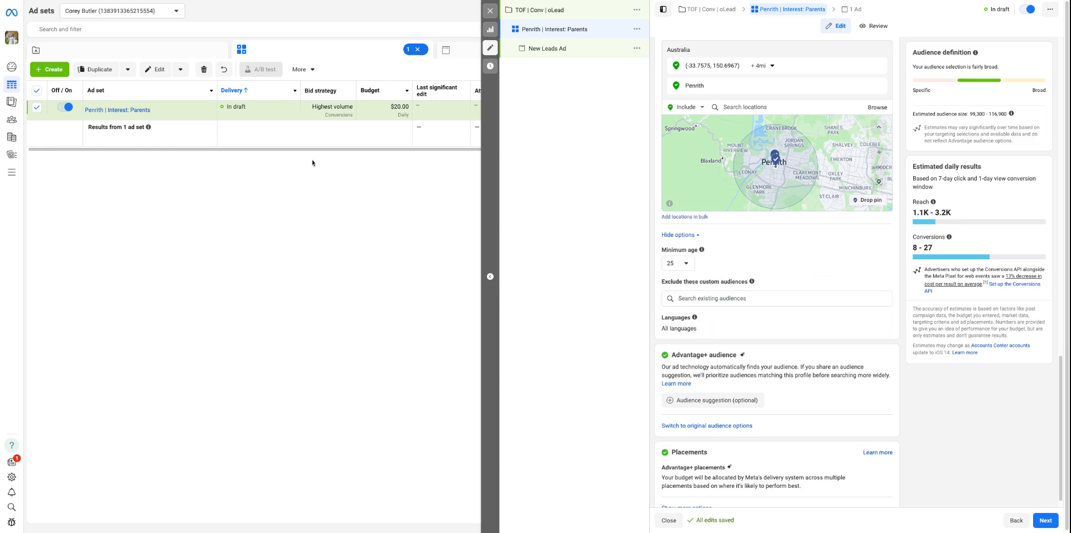
{"action": "mouse_move", "coordinate": [11, 172]}
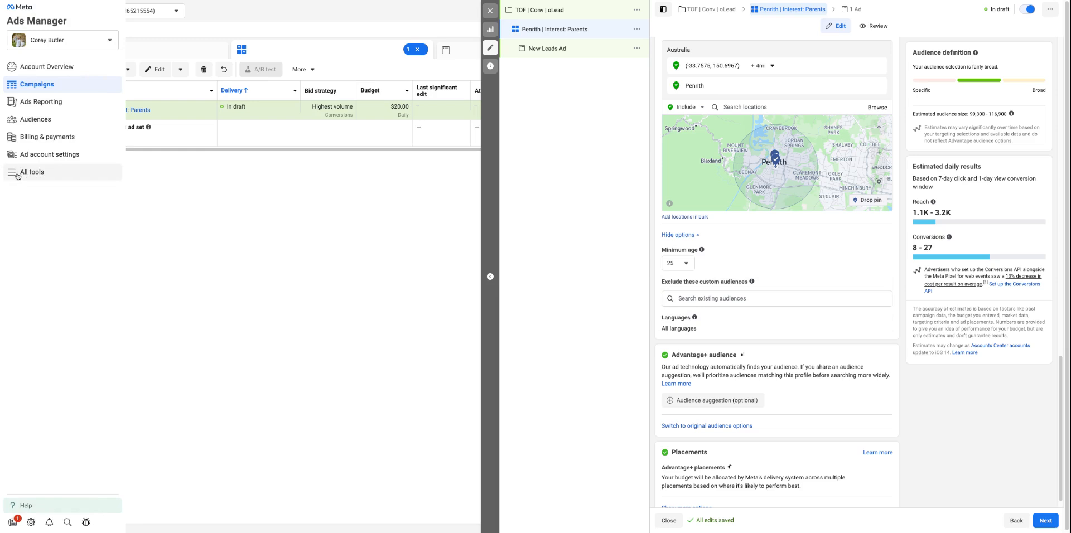
{"action": "left_click", "coordinate": [11, 172]}
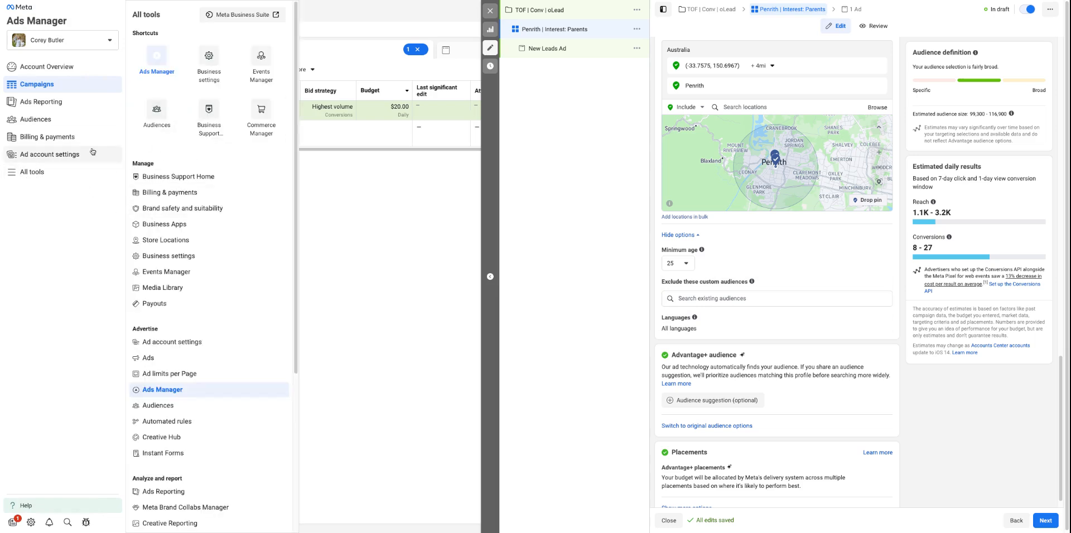
{"action": "left_click", "coordinate": [161, 125]}
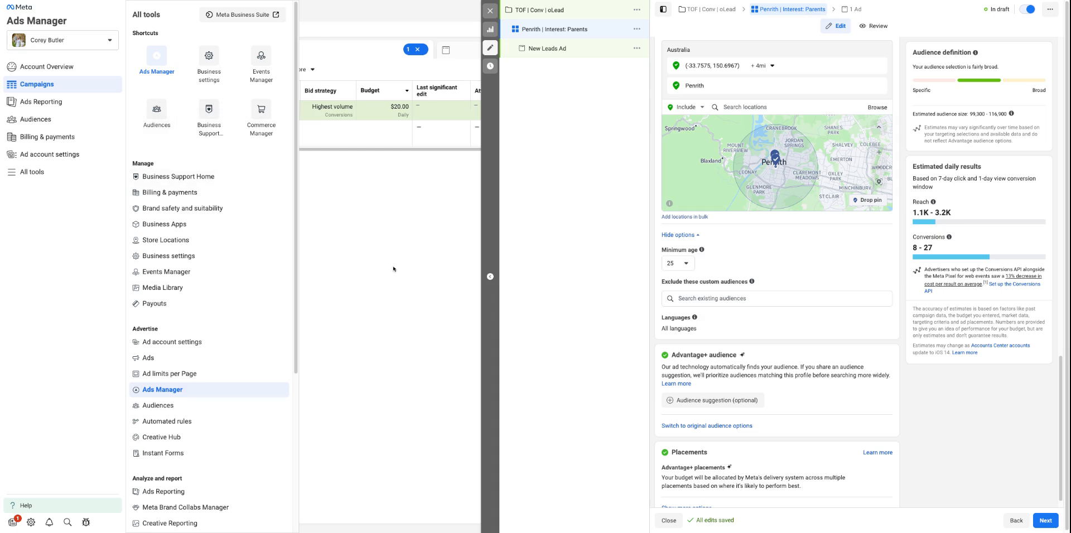
{"action": "left_click", "coordinate": [727, 299]}
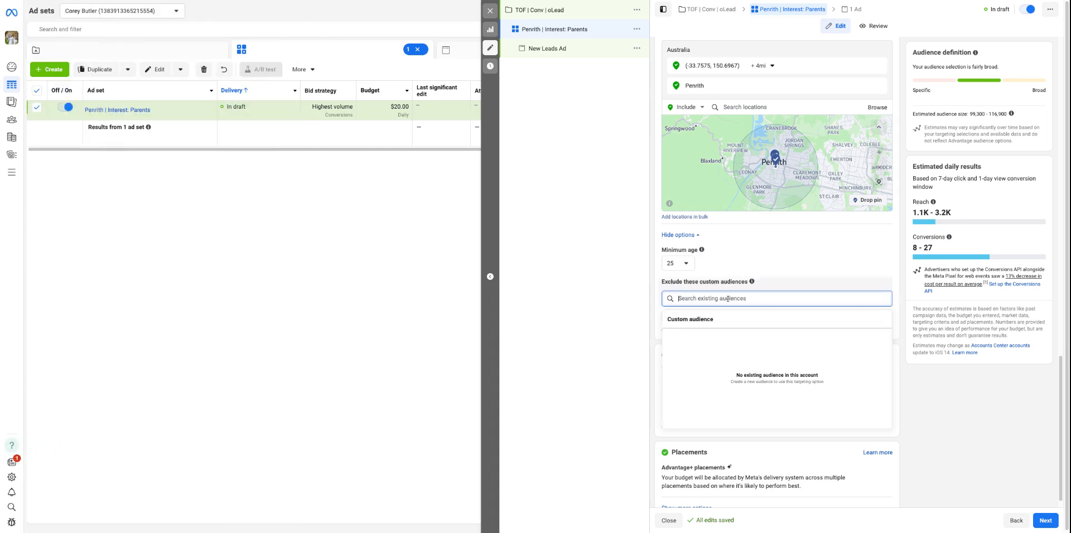
{"action": "left_click", "coordinate": [1009, 430]}
{"action": "left_click", "coordinate": [685, 301]}
{"action": "left_click", "coordinate": [817, 269]}
Add an audience suggestion under Advantage+ audience and set its age range to 25–55
{"action": "scroll", "coordinate": [751, 346], "scroll_direction": "down", "scroll_amount": 1}
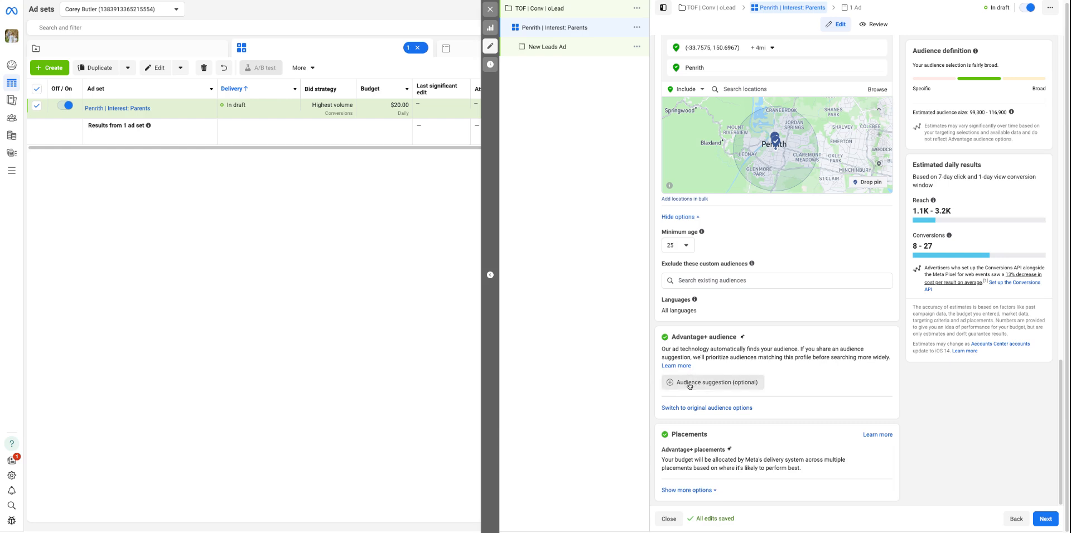
{"action": "left_click", "coordinate": [737, 383]}
{"action": "scroll", "coordinate": [739, 385], "scroll_direction": "down", "scroll_amount": 2}
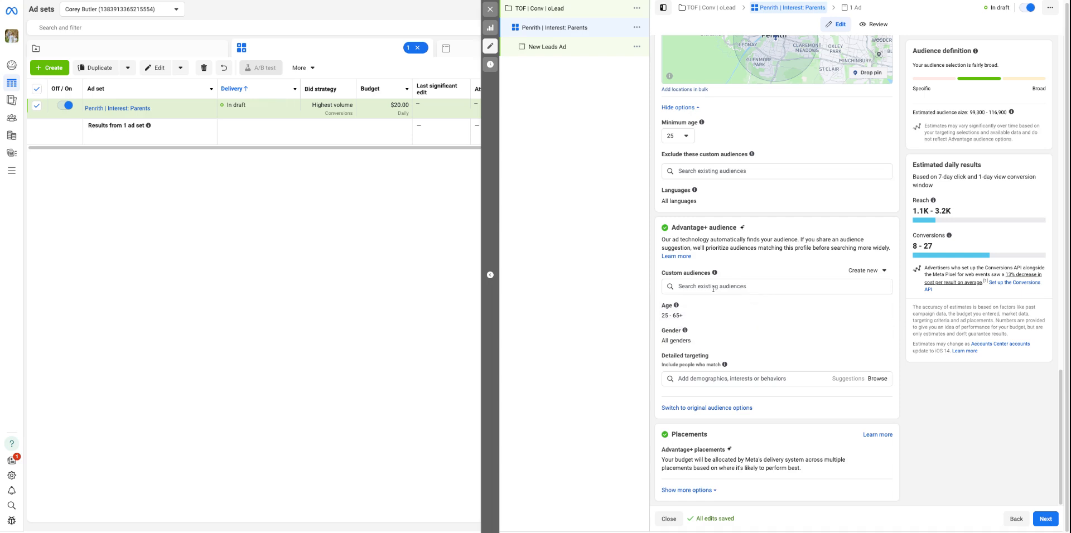
{"action": "mouse_move", "coordinate": [883, 311]}
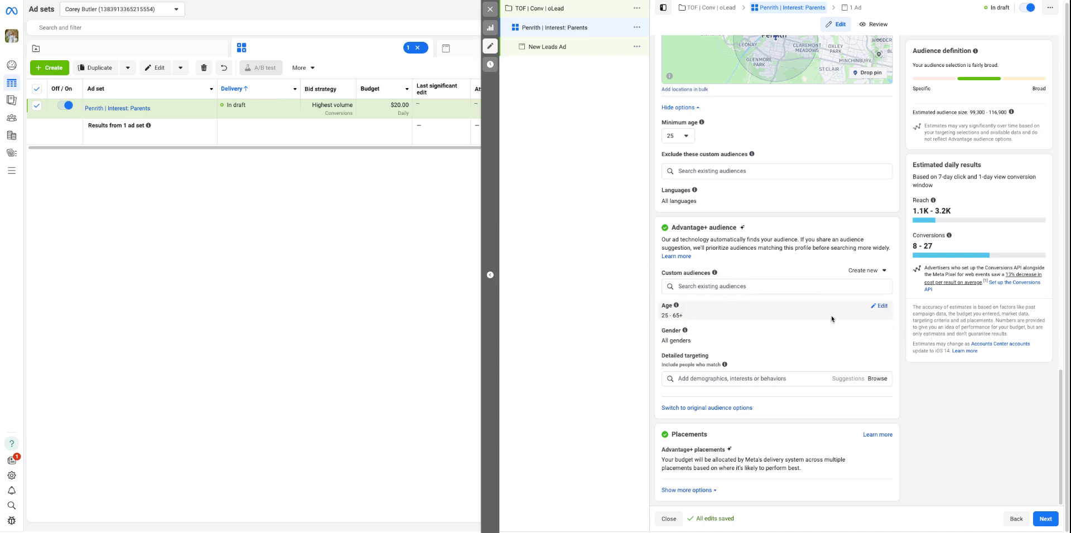
{"action": "left_click", "coordinate": [880, 306]}
{"action": "left_click", "coordinate": [720, 319]}
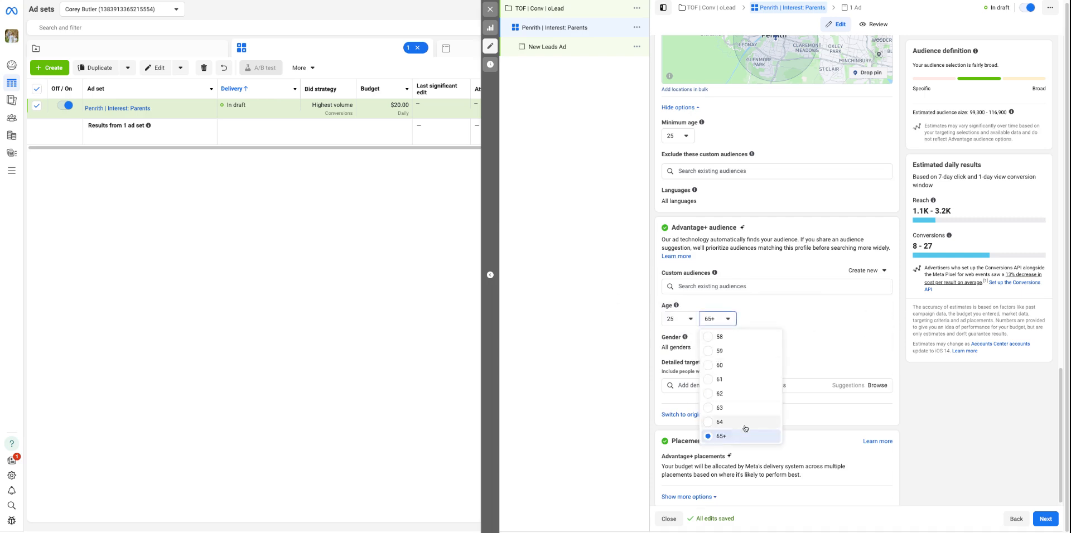
{"action": "left_click", "coordinate": [720, 381]}
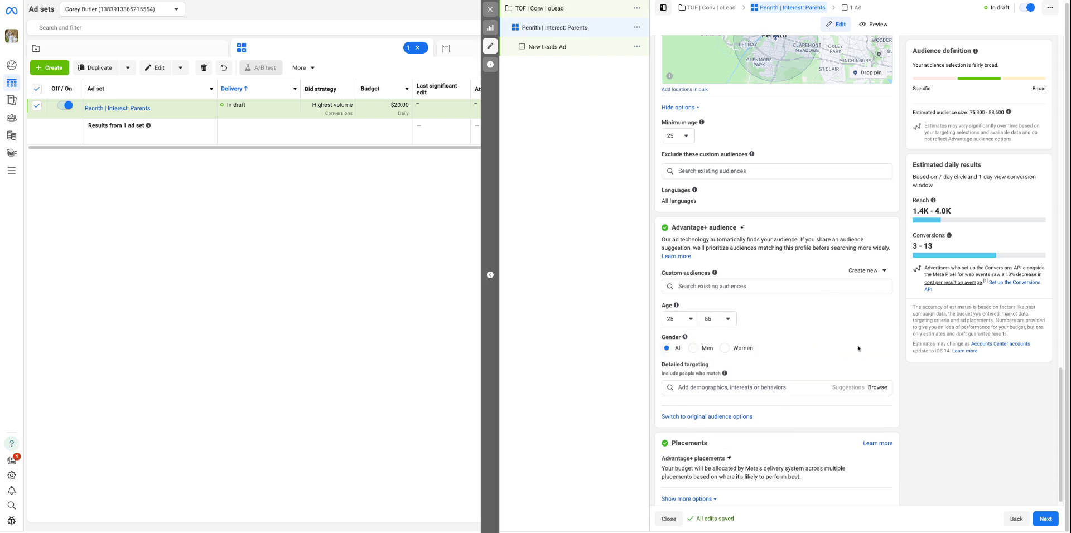
Search the detailed targeting for "Parents" and examine the parent demographics by child age and their audience sizes
{"action": "left_click", "coordinate": [788, 388]}
{"action": "scroll", "coordinate": [732, 355], "scroll_direction": "down", "scroll_amount": 1}
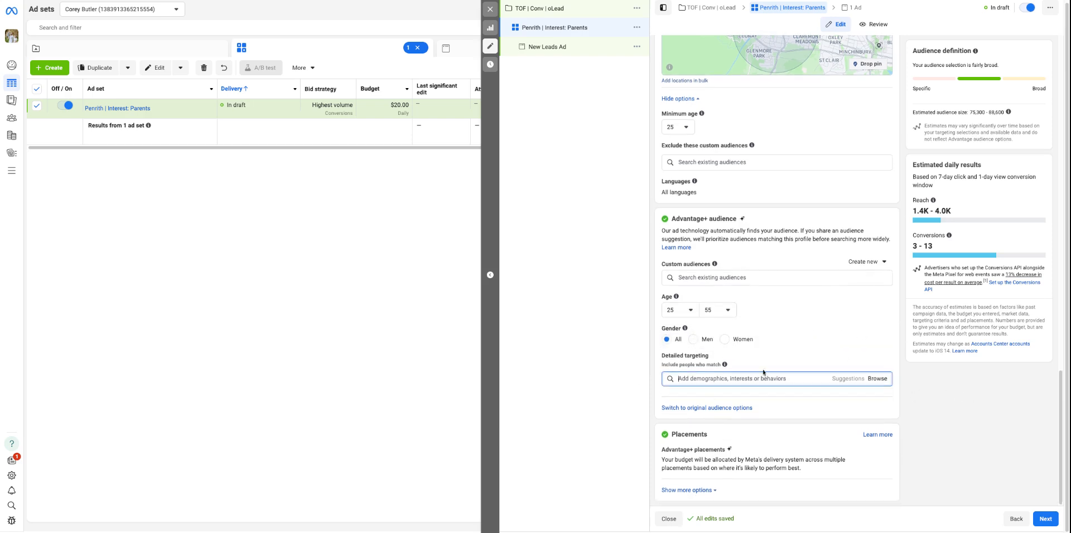
{"action": "type", "text": "Parent"}
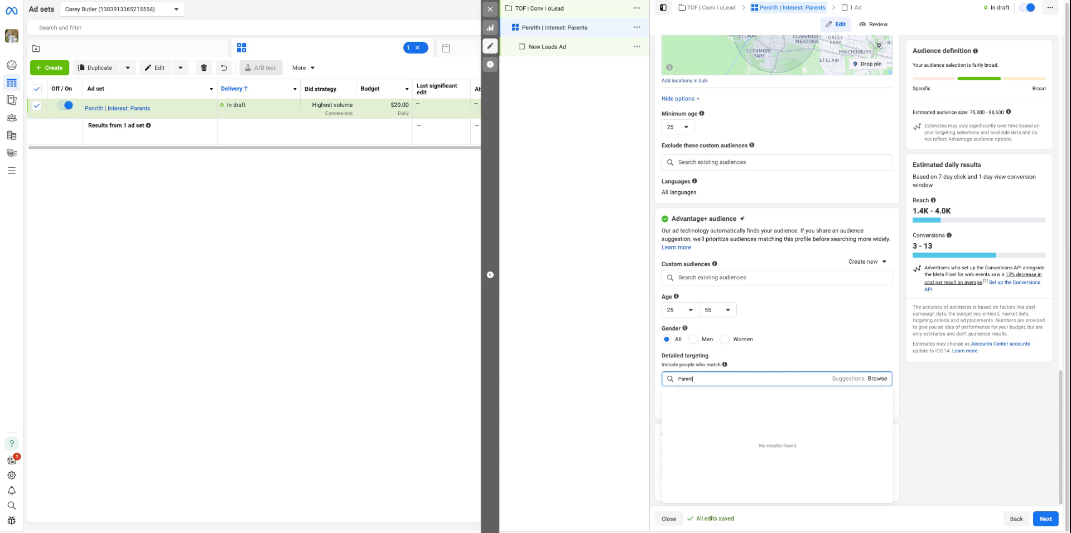
{"action": "type", "text": "s"}
{"action": "scroll", "coordinate": [940, 399], "scroll_direction": "down", "scroll_amount": 1}
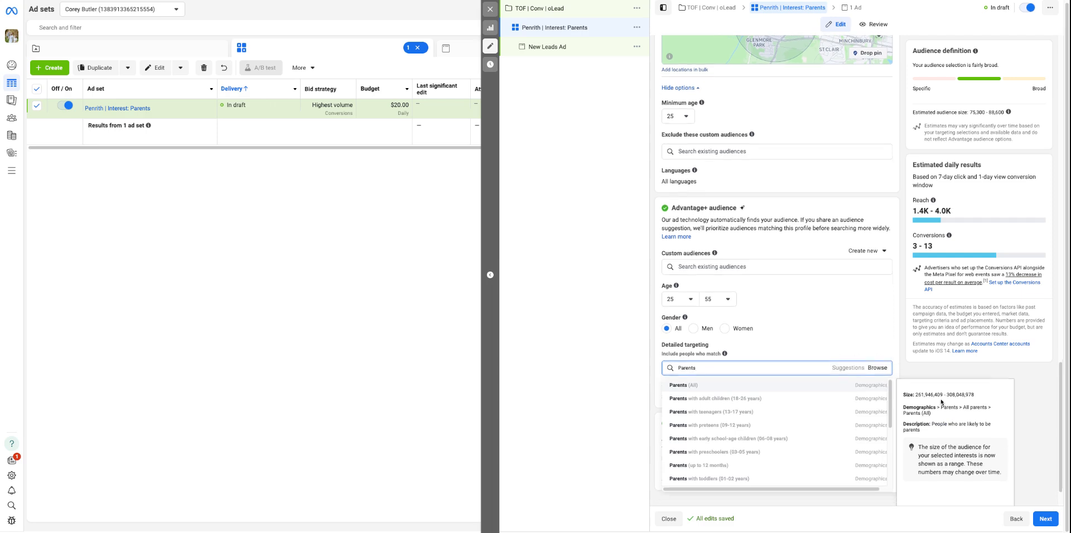
{"action": "scroll", "coordinate": [670, 391], "scroll_direction": "up", "scroll_amount": 1}
{"action": "scroll", "coordinate": [669, 391], "scroll_direction": "down", "scroll_amount": 1}
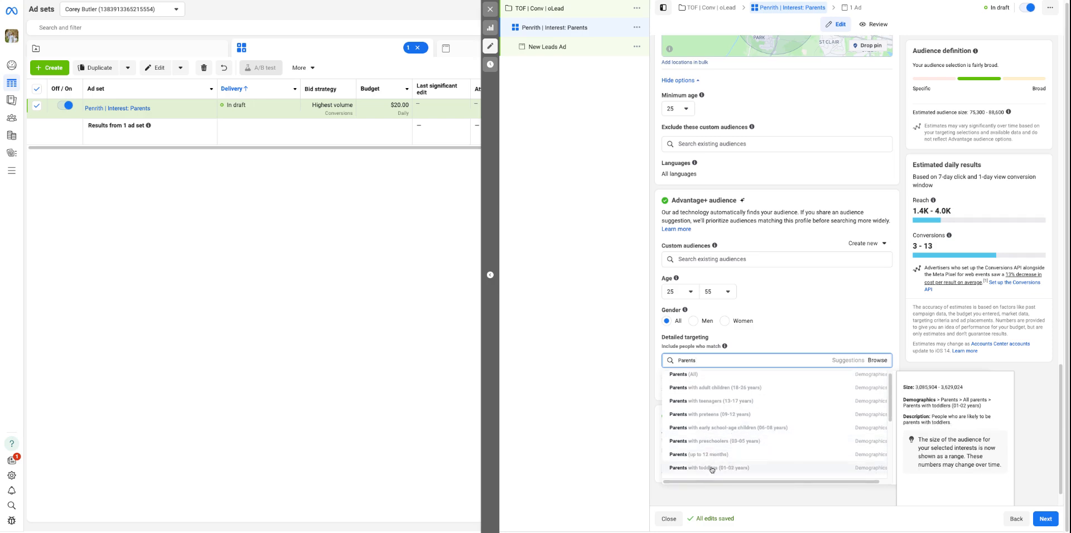
{"action": "scroll", "coordinate": [726, 463], "scroll_direction": "down", "scroll_amount": 1}
{"action": "scroll", "coordinate": [731, 435], "scroll_direction": "up", "scroll_amount": 1}
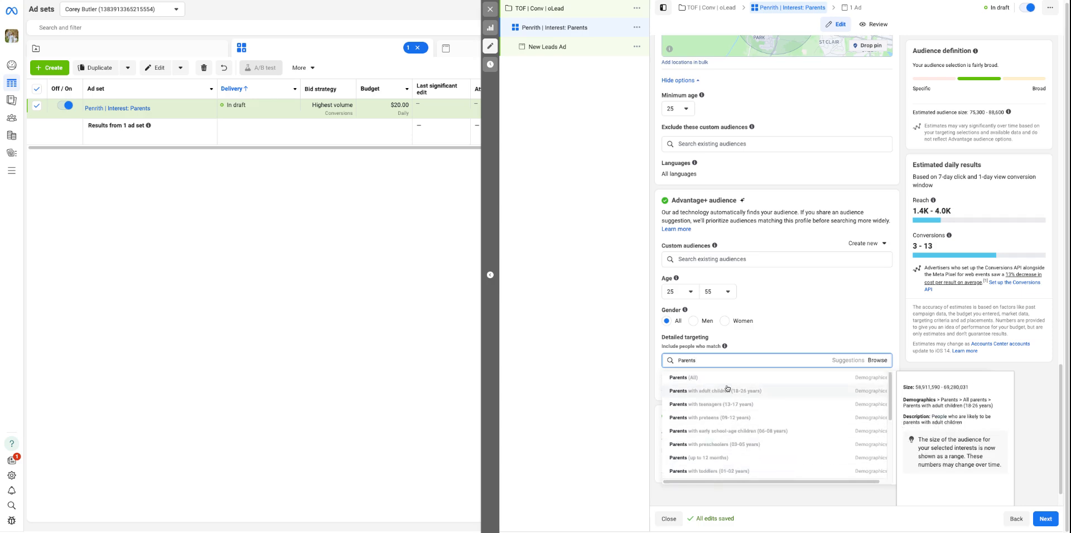
{"action": "scroll", "coordinate": [763, 366], "scroll_direction": "up", "scroll_amount": 1}
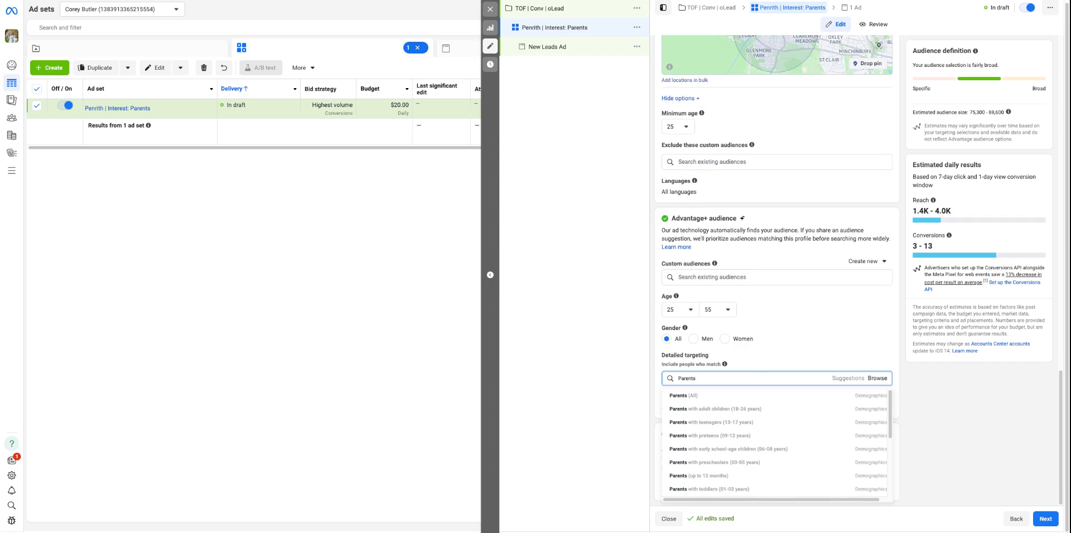
{"action": "scroll", "coordinate": [778, 468], "scroll_direction": "down", "scroll_amount": 1}
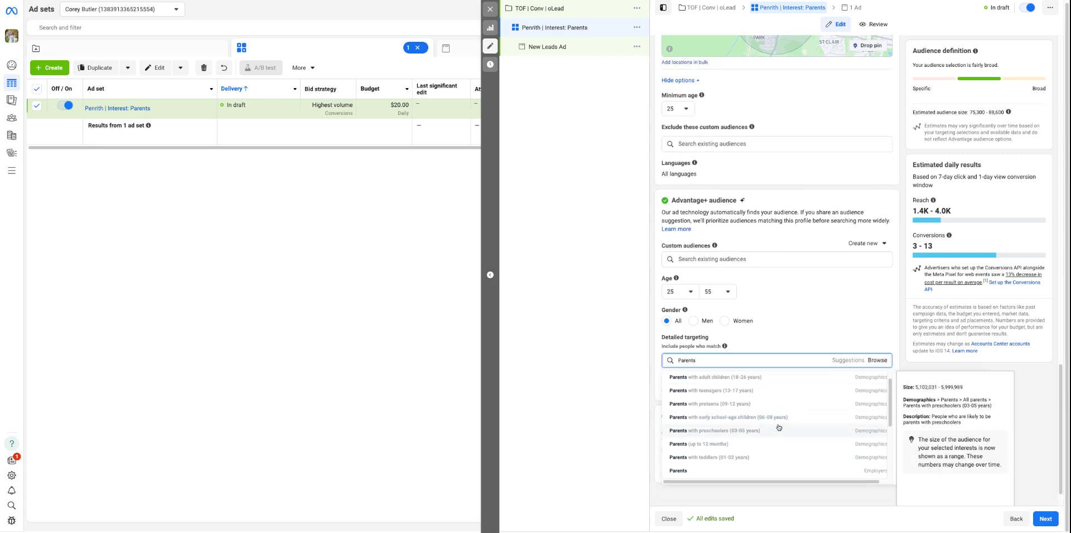
{"action": "scroll", "coordinate": [752, 430], "scroll_direction": "down", "scroll_amount": 1}
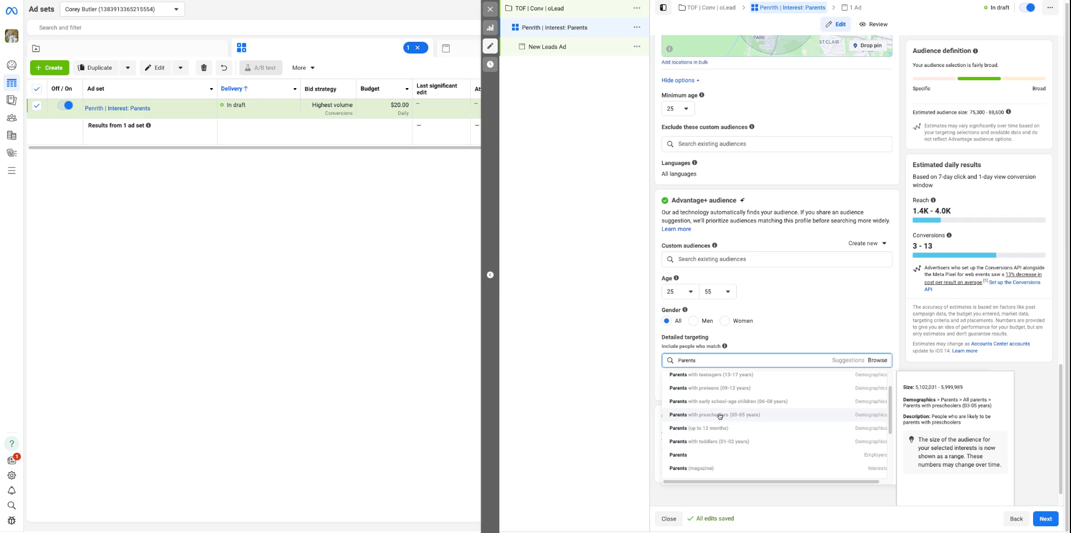
{"action": "scroll", "coordinate": [779, 296], "scroll_direction": "up", "scroll_amount": 15}
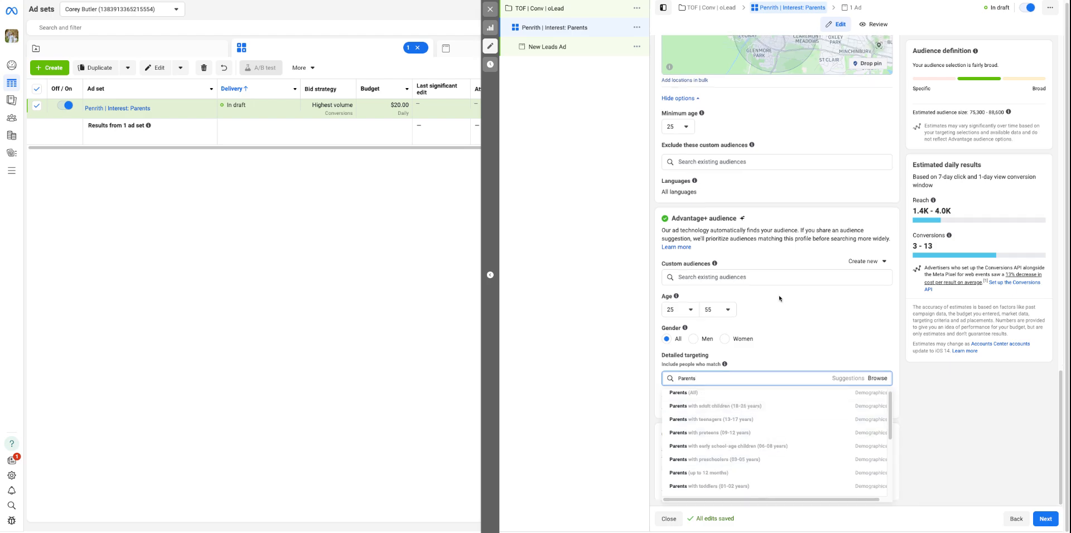
Rename the ad set to "Penrith | Interest: Parents With Preschoolers"
{"action": "left_click", "coordinate": [746, 71]}
{"action": "type", "text": "With Preschoolers"}
Search the detailed targeting for "parents" and add the Parents with preschoolers (03-05 years) demographic
{"action": "scroll", "coordinate": [834, 275], "scroll_direction": "down", "scroll_amount": 10}
{"action": "scroll", "coordinate": [835, 275], "scroll_direction": "down", "scroll_amount": 4}
{"action": "left_click", "coordinate": [718, 380]}
{"action": "type", "text": "paren"}
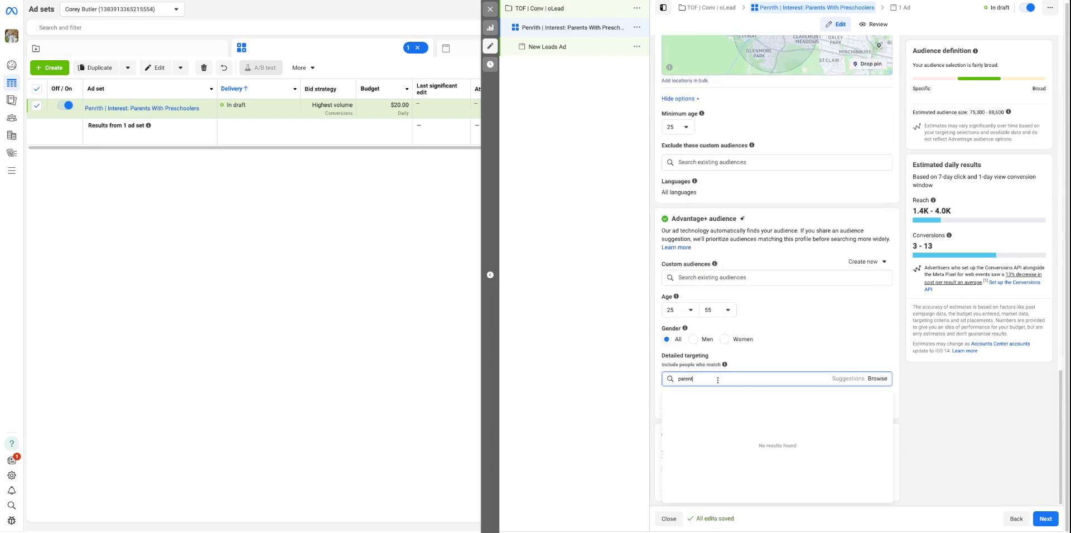
{"action": "type", "text": "ts"}
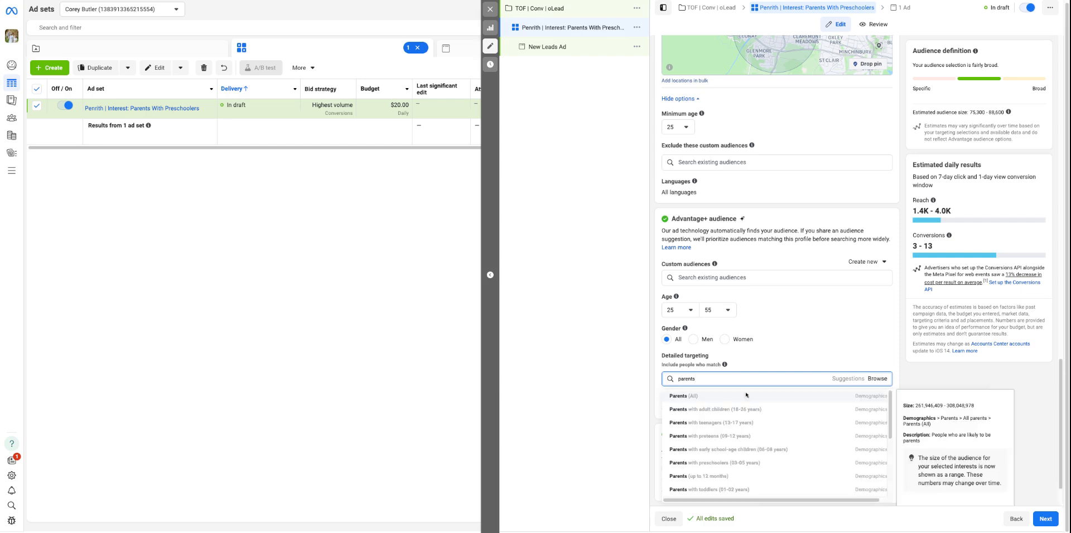
{"action": "left_click", "coordinate": [759, 457]}
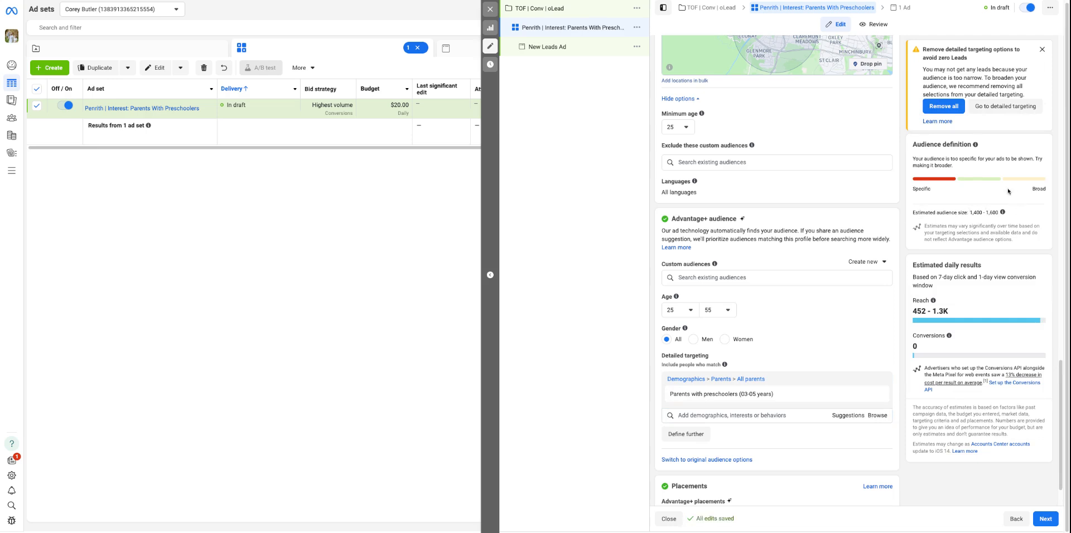
Examine the targeted radius around Penrith and its neighbouring suburbs on the location map
{"action": "scroll", "coordinate": [751, 356], "scroll_direction": "down", "scroll_amount": 2}
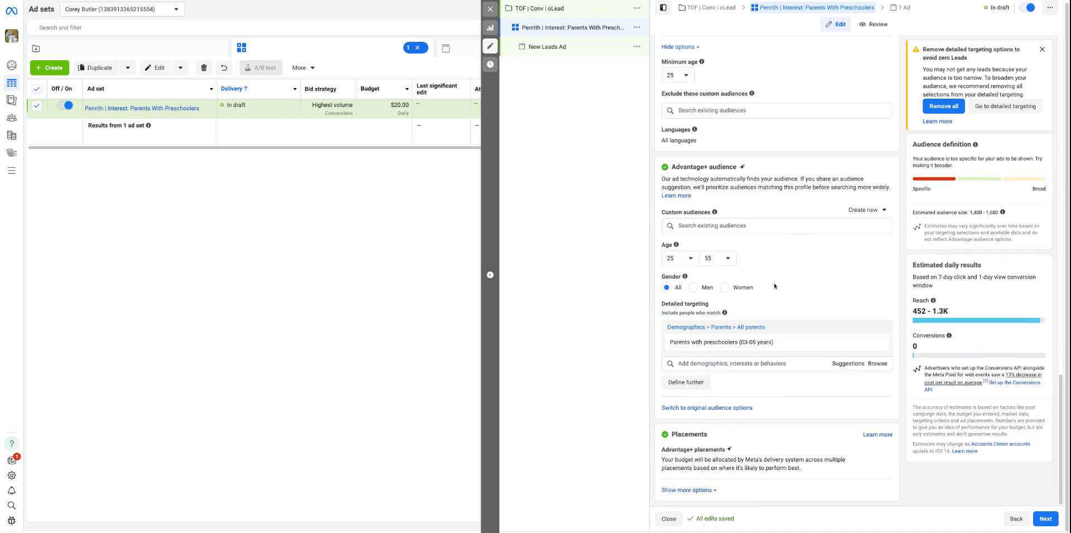
{"action": "scroll", "coordinate": [776, 279], "scroll_direction": "up", "scroll_amount": 6}
{"action": "scroll", "coordinate": [760, 311], "scroll_direction": "up", "scroll_amount": 4}
{"action": "scroll", "coordinate": [804, 294], "scroll_direction": "down", "scroll_amount": 3}
{"action": "scroll", "coordinate": [836, 319], "scroll_direction": "up", "scroll_amount": 3}
{"action": "left_click", "coordinate": [878, 317]}
{"action": "left_click", "coordinate": [879, 317]}
{"action": "left_click", "coordinate": [878, 317]}
{"action": "left_click_drag", "start_coordinate": [825, 310], "coordinate": [797, 320]}
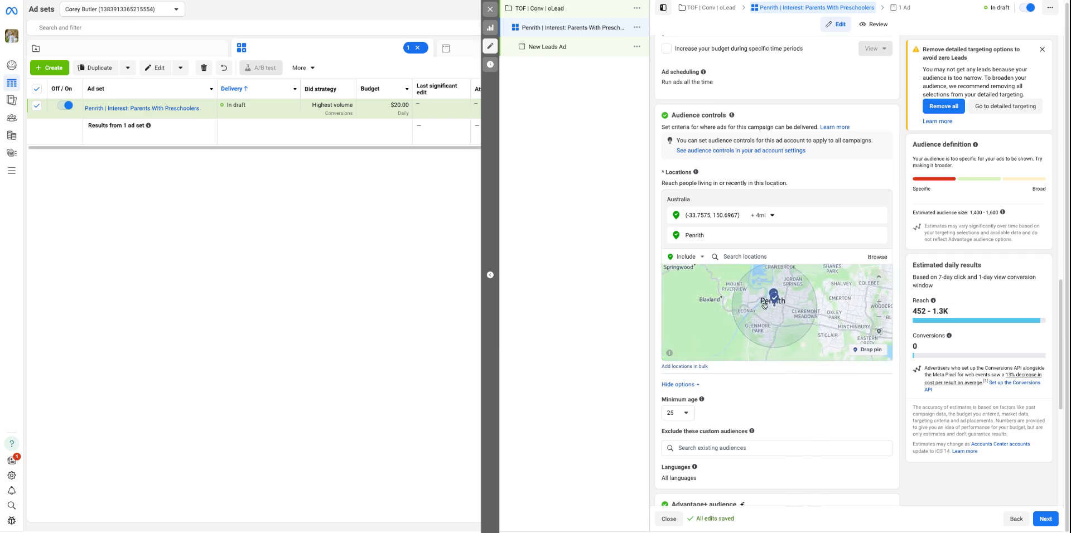
{"action": "left_click_drag", "start_coordinate": [845, 313], "coordinate": [833, 329]}
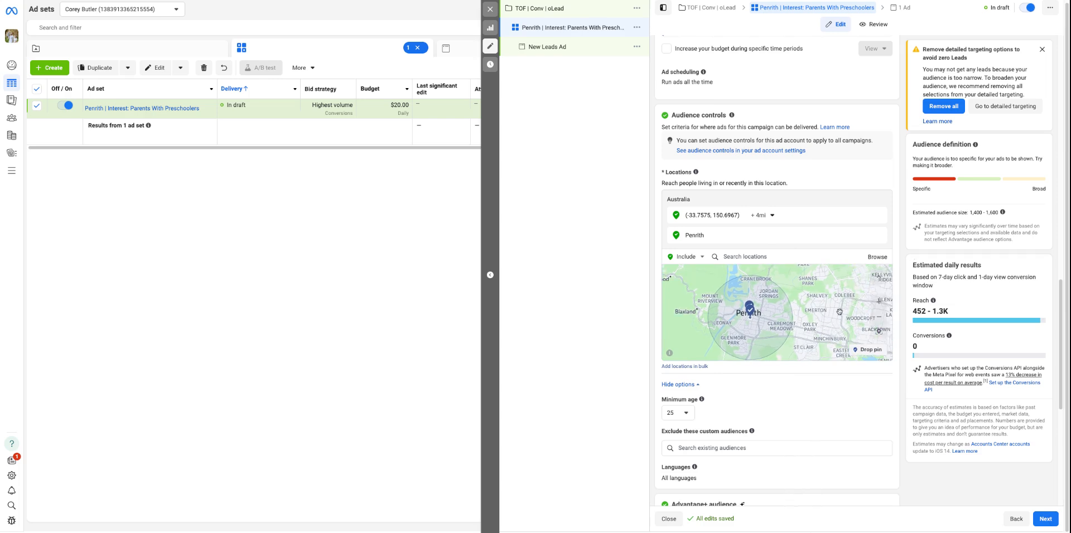
{"action": "left_click_drag", "start_coordinate": [842, 310], "coordinate": [851, 299]}
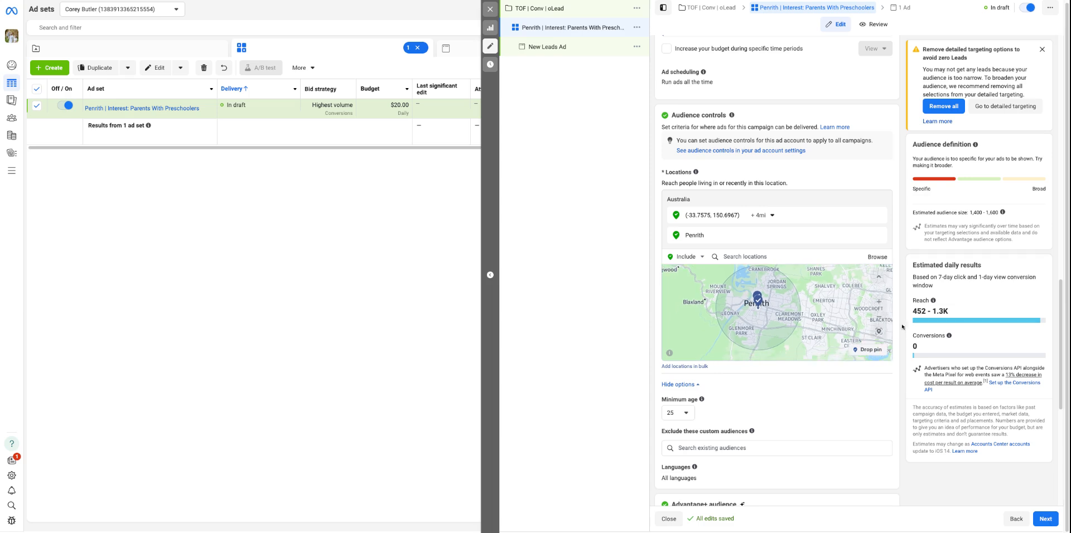
{"action": "scroll", "coordinate": [837, 304], "scroll_direction": "down", "scroll_amount": 2}
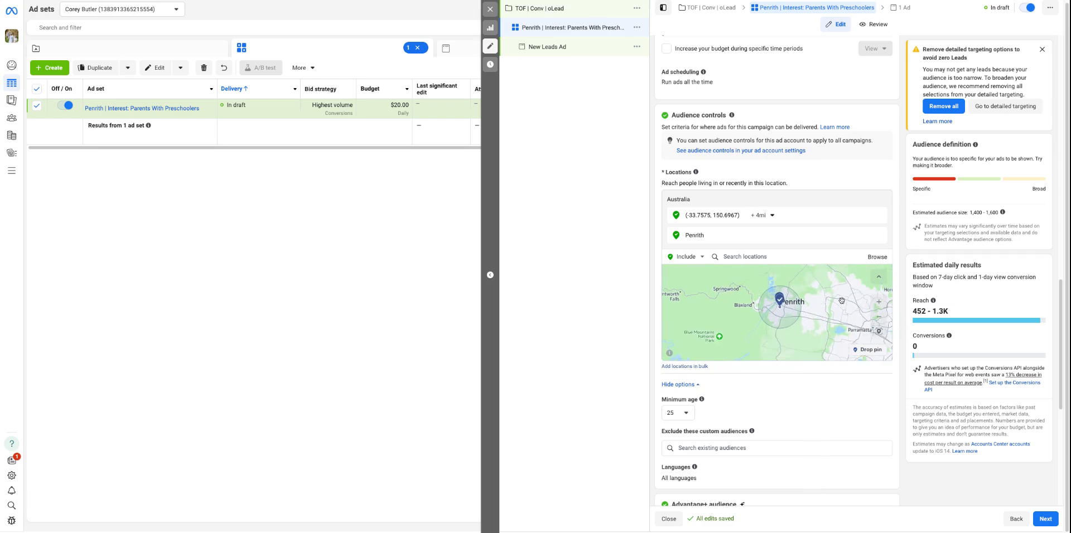
{"action": "scroll", "coordinate": [828, 305], "scroll_direction": "up", "scroll_amount": 2}
{"action": "scroll", "coordinate": [809, 416], "scroll_direction": "down", "scroll_amount": 5}
Add Parents (up to 12 months) and Parents with toddlers (01-02 years) to the detailed targeting
{"action": "scroll", "coordinate": [809, 417], "scroll_direction": "down", "scroll_amount": 1}
{"action": "left_click", "coordinate": [794, 367]}
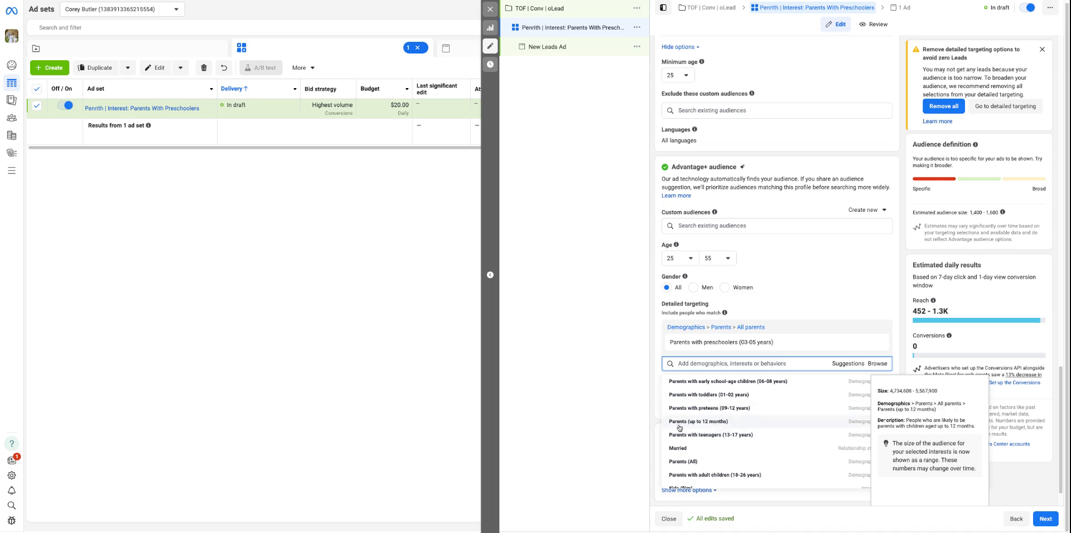
{"action": "left_click", "coordinate": [702, 422]}
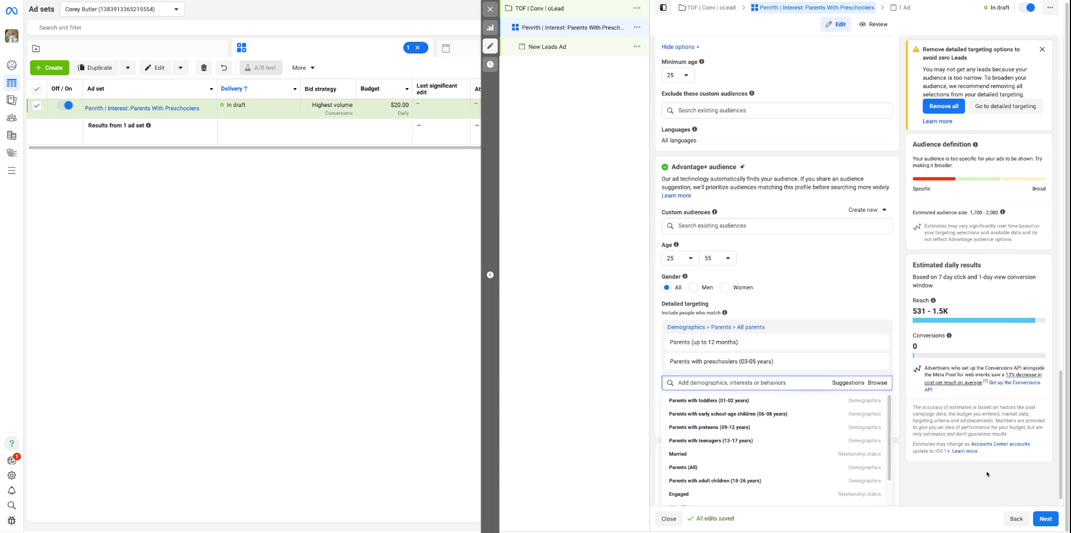
{"action": "scroll", "coordinate": [987, 475], "scroll_direction": "down", "scroll_amount": 1}
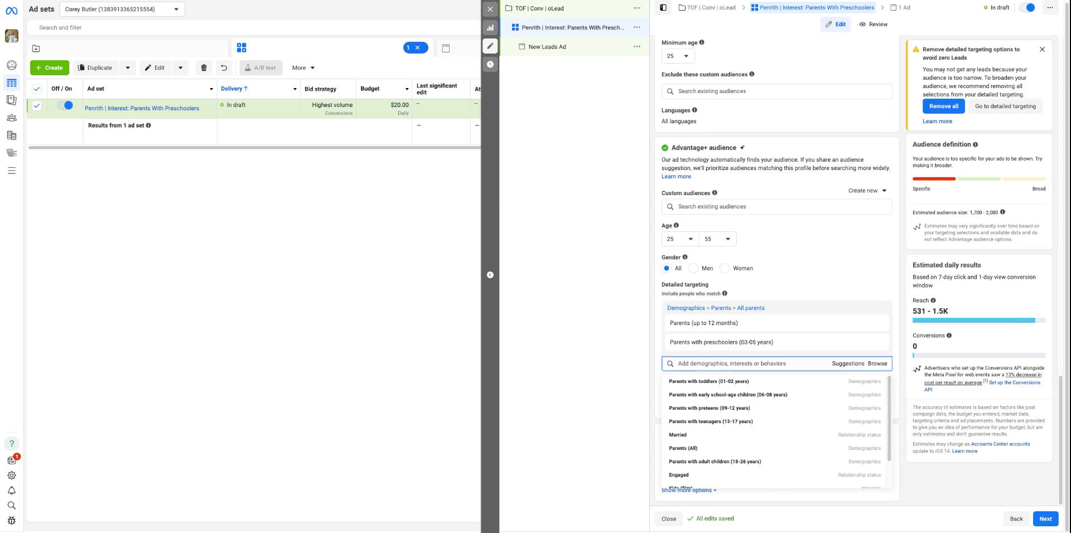
{"action": "scroll", "coordinate": [791, 412], "scroll_direction": "down", "scroll_amount": 1}
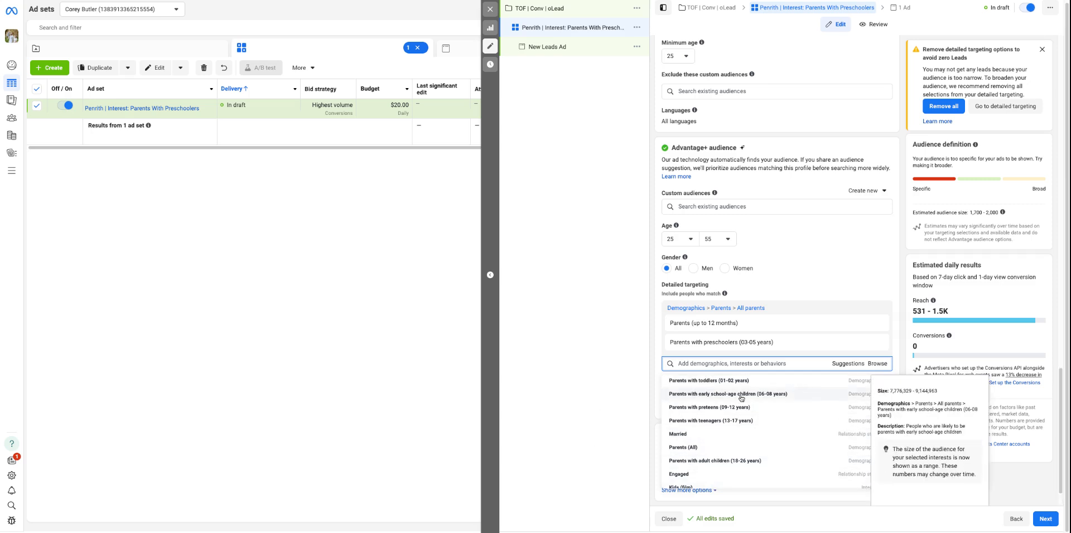
{"action": "scroll", "coordinate": [717, 390], "scroll_direction": "up", "scroll_amount": 1}
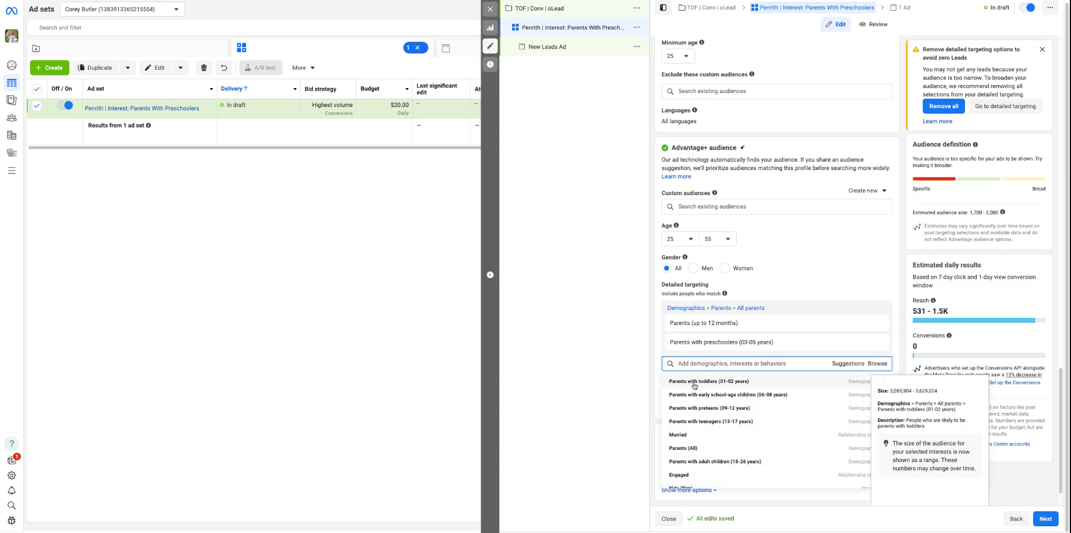
{"action": "left_click", "coordinate": [695, 384]}
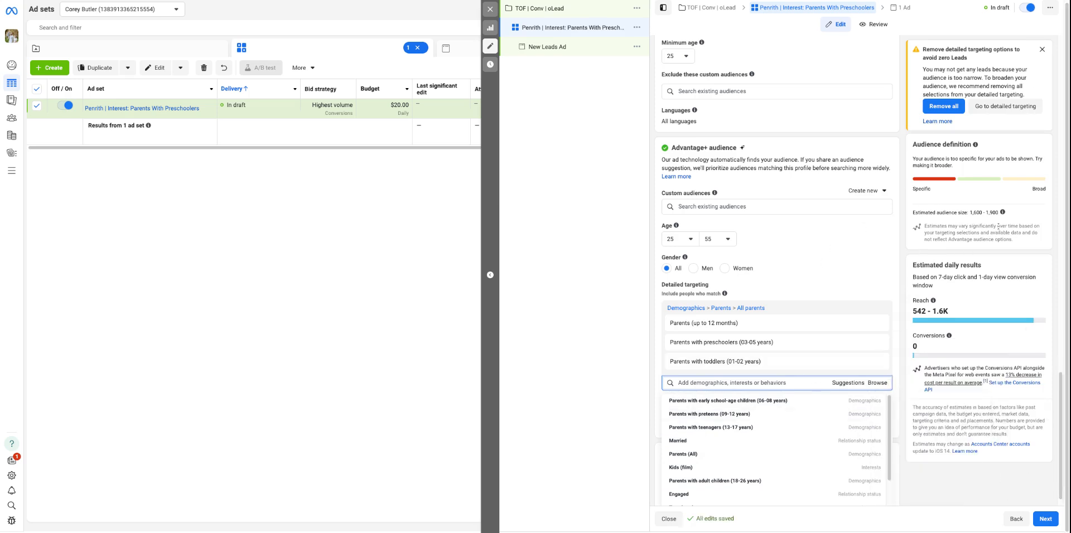
{"action": "left_click", "coordinate": [966, 489]}
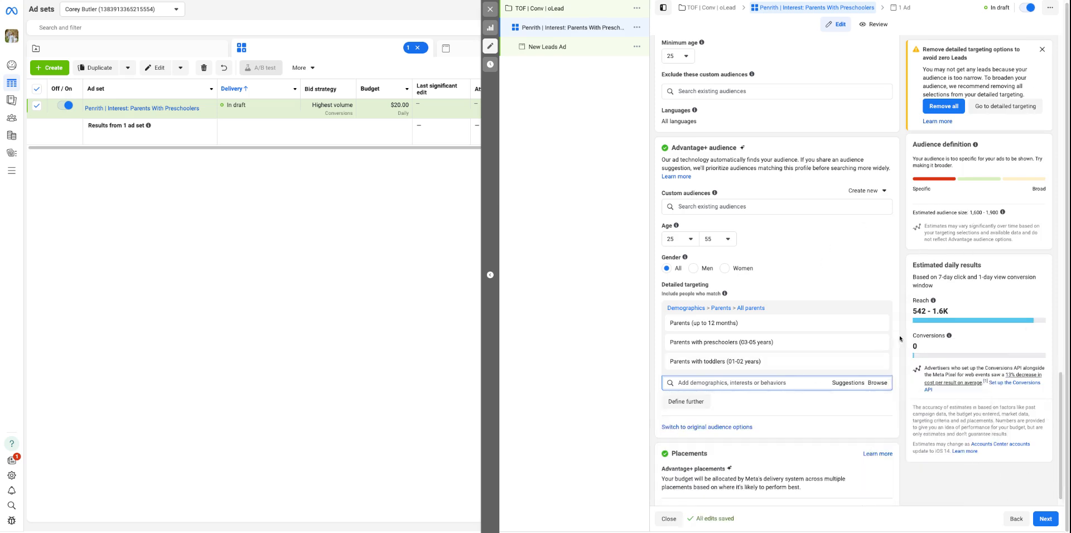
Try adding the suggested Parents (All) demographic to the detailed targeting and remove it again
{"action": "scroll", "coordinate": [801, 260], "scroll_direction": "down", "scroll_amount": 1}
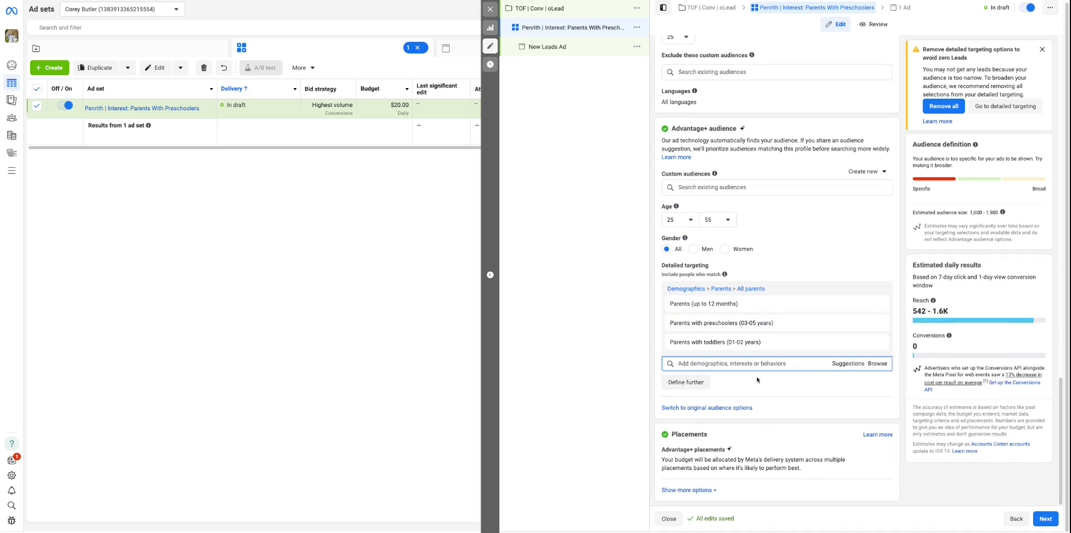
{"action": "left_click", "coordinate": [848, 364]}
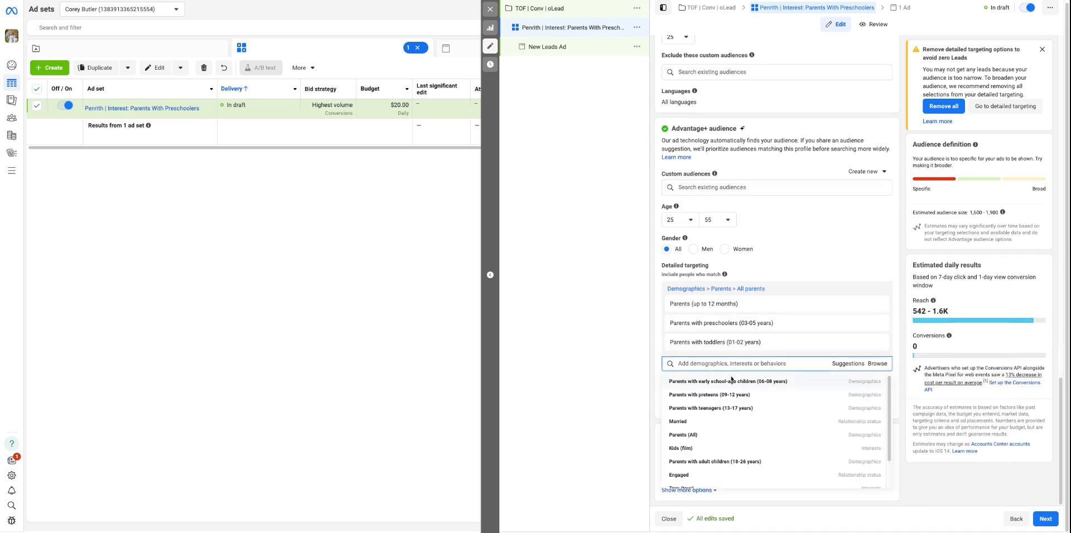
{"action": "left_click", "coordinate": [708, 439]}
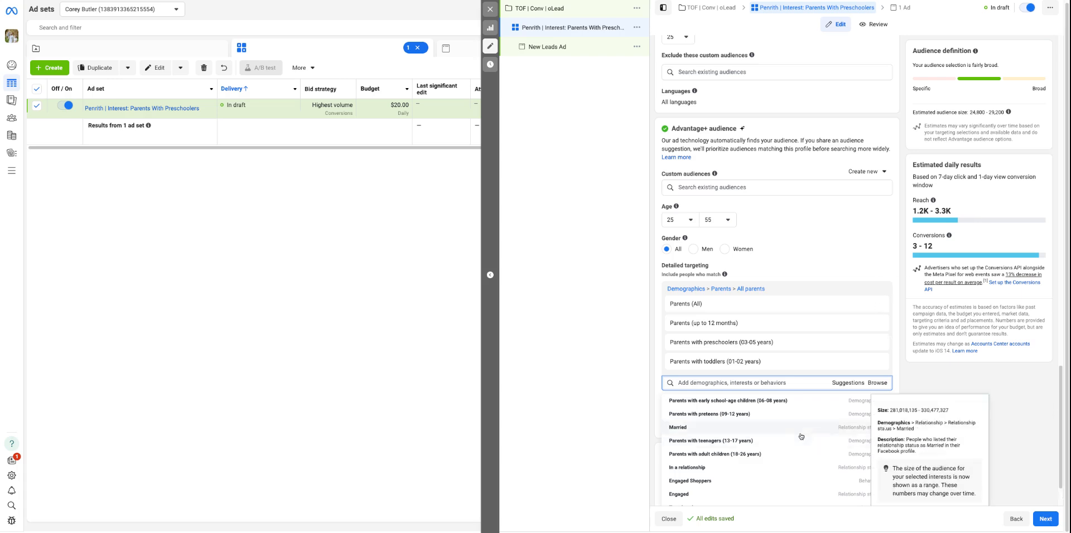
{"action": "left_click", "coordinate": [878, 304]}
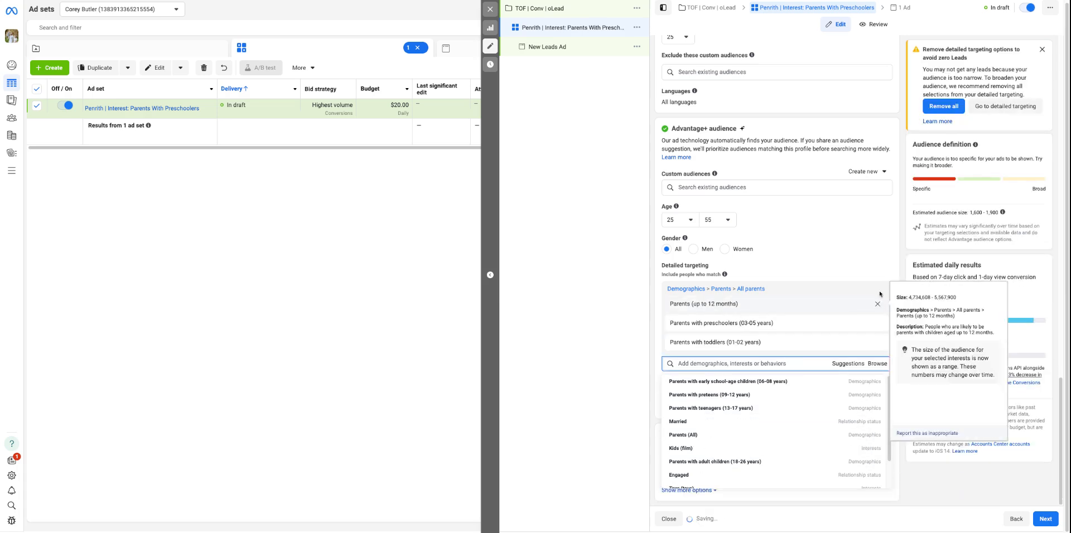
{"action": "left_click", "coordinate": [1025, 498]}
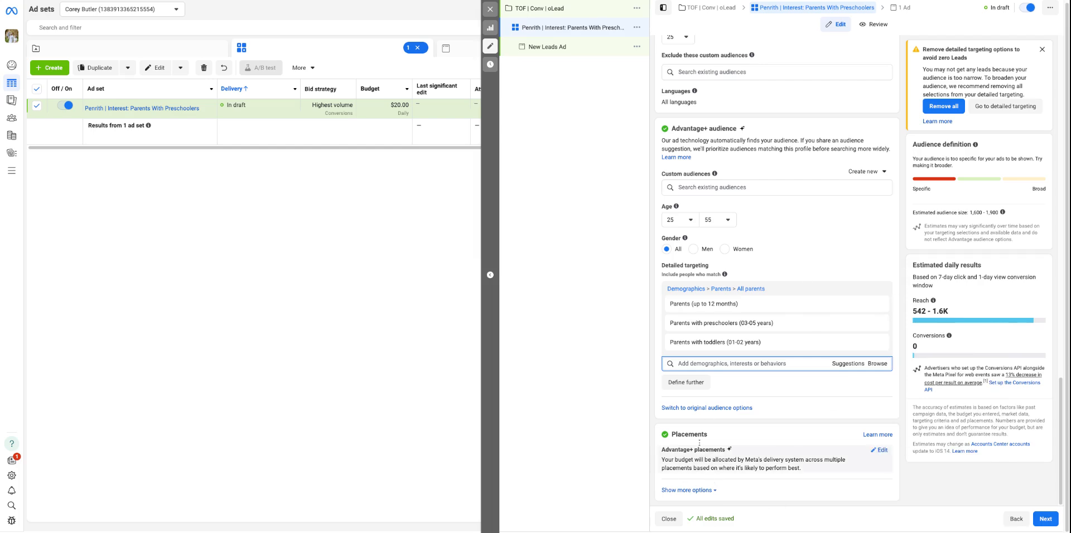
Try manual placements for the ad set, look over the platform and placement options, and switch back to Advantage+ placements
{"action": "left_click", "coordinate": [688, 490]}
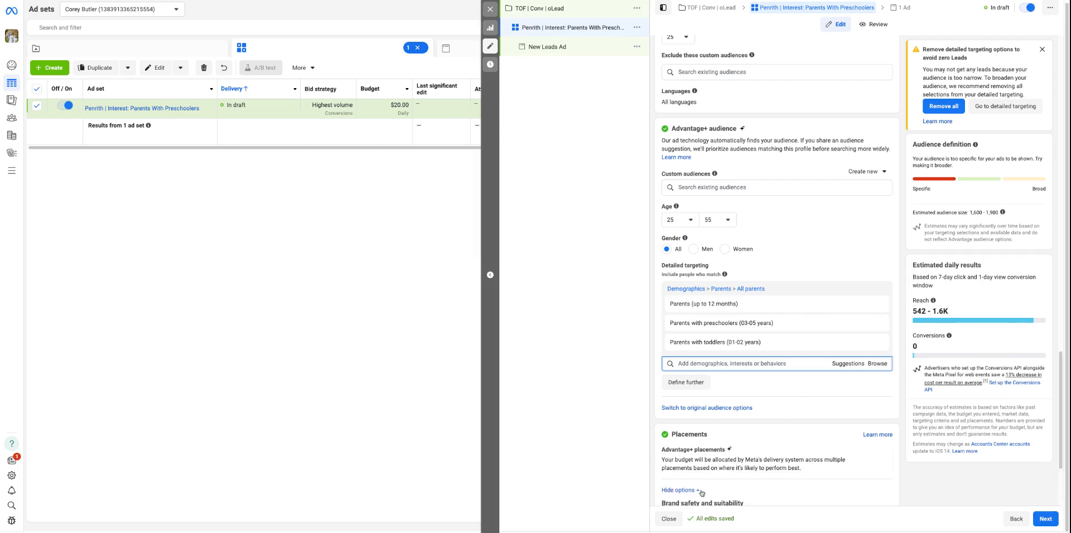
{"action": "scroll", "coordinate": [726, 447], "scroll_direction": "down", "scroll_amount": 3}
{"action": "left_click", "coordinate": [881, 310]}
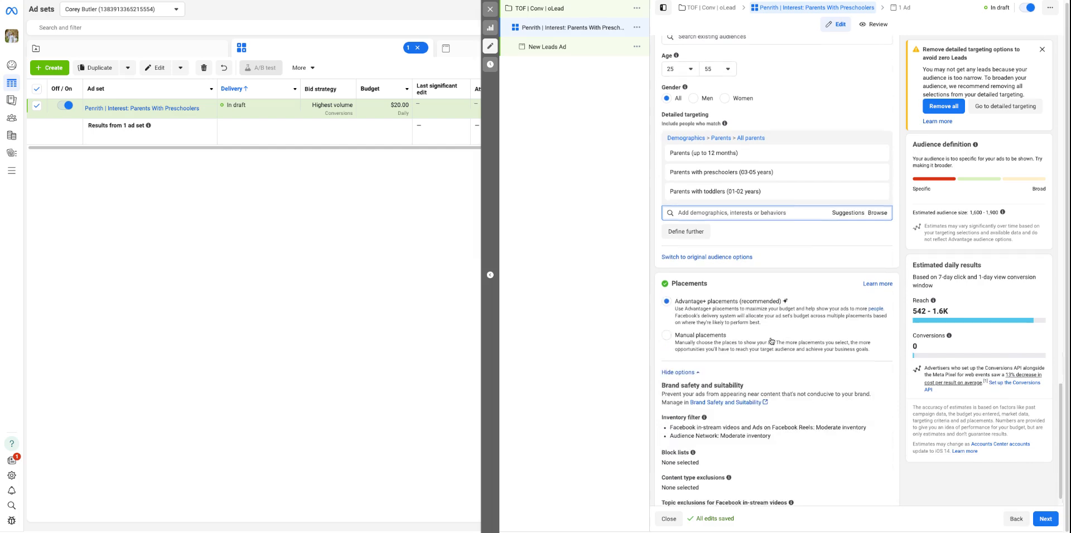
{"action": "left_click", "coordinate": [693, 313]}
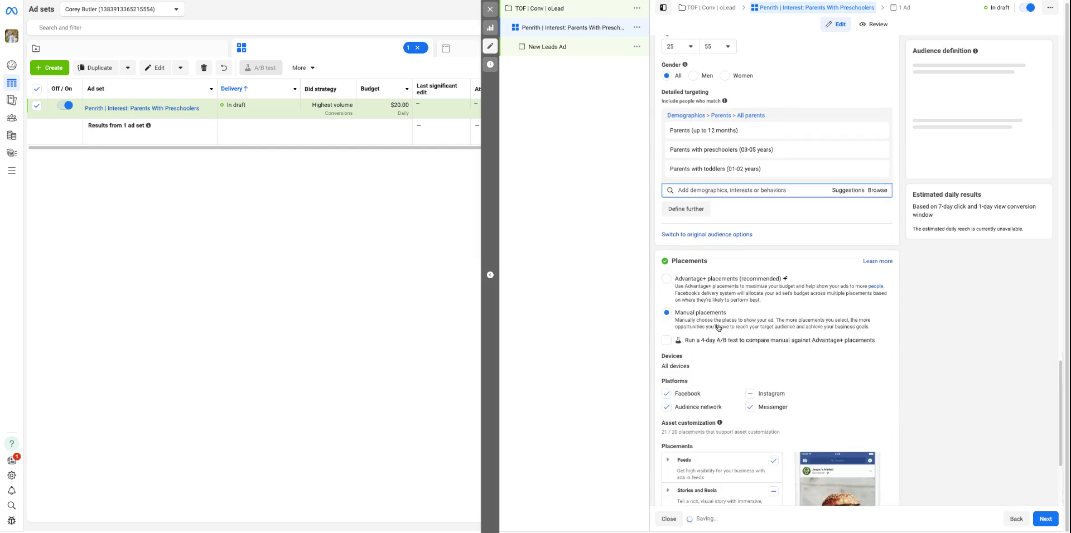
{"action": "scroll", "coordinate": [695, 312], "scroll_direction": "down", "scroll_amount": 3}
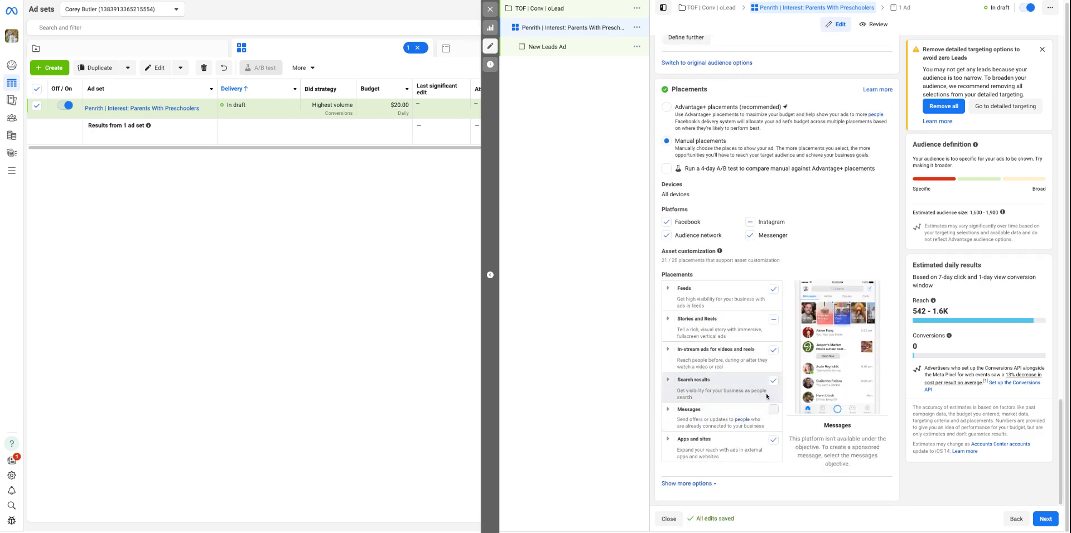
{"action": "scroll", "coordinate": [683, 212], "scroll_direction": "up", "scroll_amount": 2}
{"action": "left_click", "coordinate": [722, 187]}
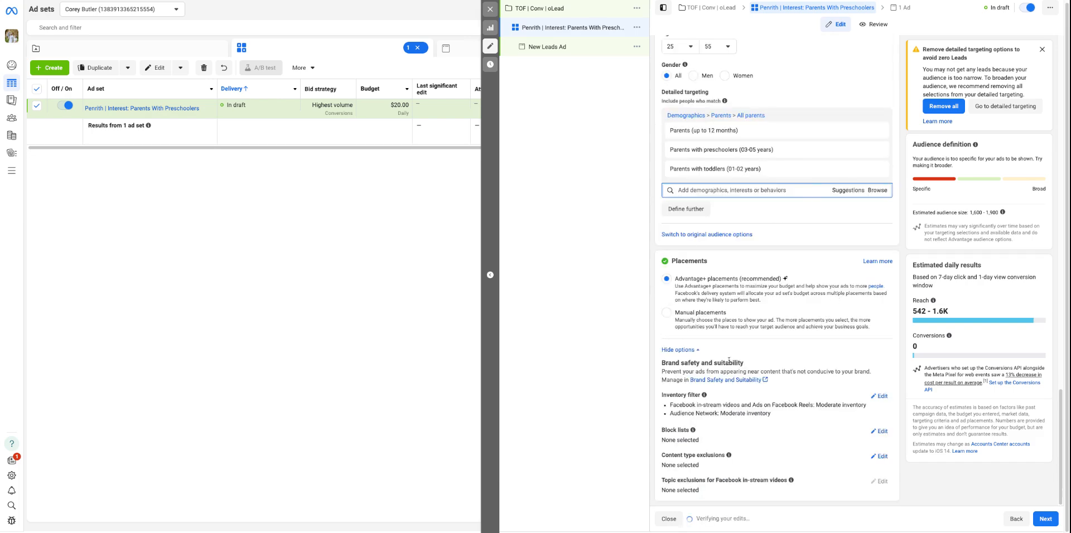
{"action": "scroll", "coordinate": [826, 353], "scroll_direction": "up", "scroll_amount": 3}
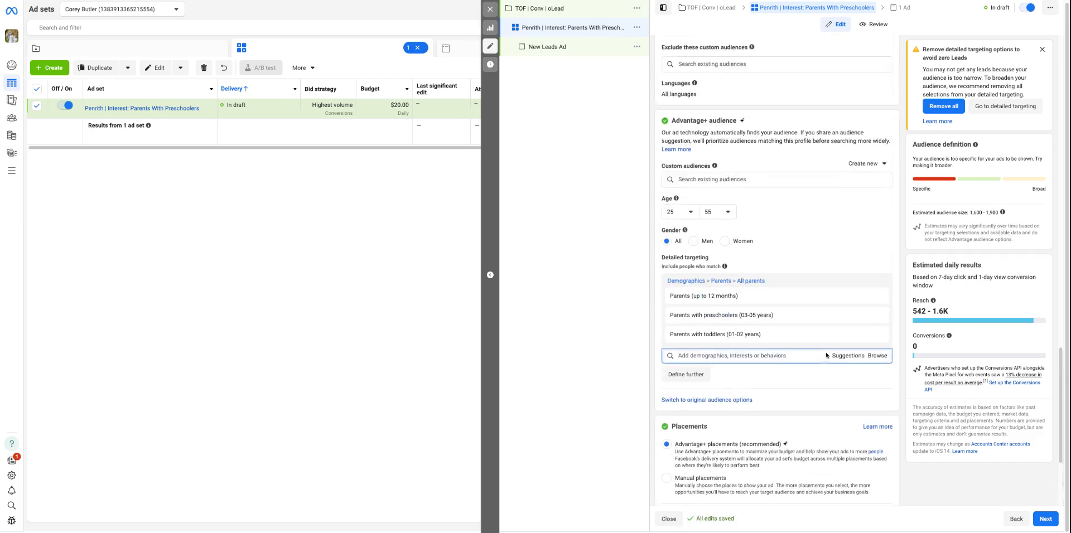
Continue to the ad level, name the ad "Little Cirque | Ad 1 |" and turn on the ad preview
{"action": "left_click", "coordinate": [1045, 519]}
{"action": "triple_click", "coordinate": [718, 68]}
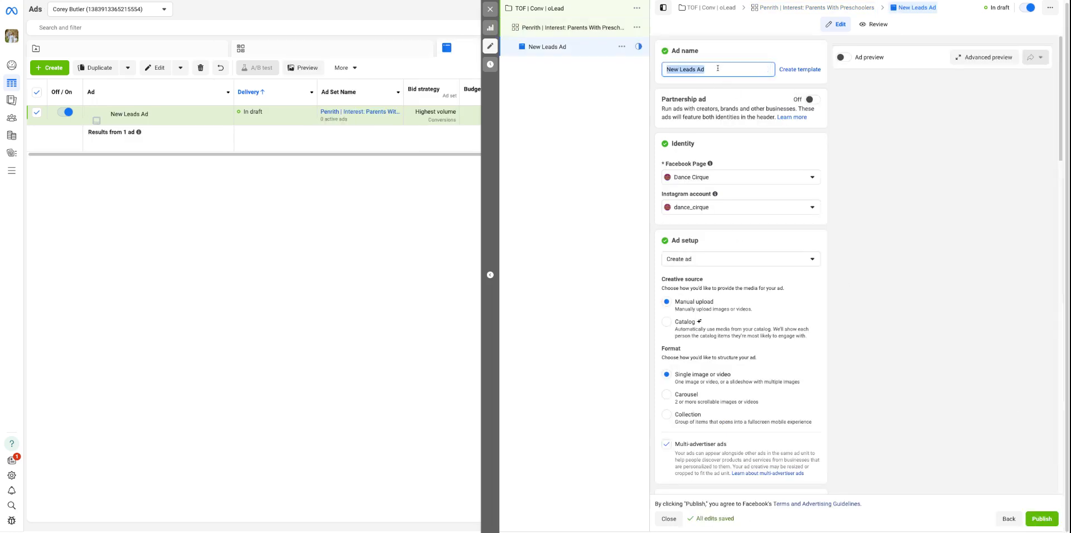
{"action": "type", "text": "Preschoo"}
{"action": "key", "text": "BackSpace"}
{"action": "key", "text": "BackSpace"}
{"action": "key", "text": "BackSpace"}
{"action": "key", "text": "BackSpace"}
{"action": "key", "text": "BackSpace"}
{"action": "key", "text": "BackSpace"}
{"action": "key", "text": "BackSpace"}
{"action": "type", "text": "Little Cirque "}
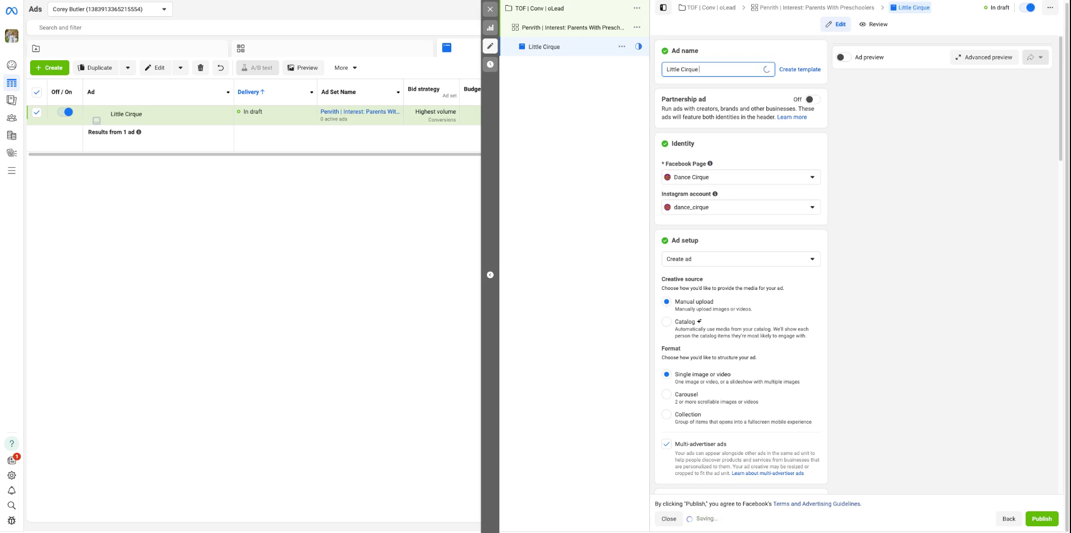
{"action": "type", "text": "| Ad 1"}
{"action": "left_click", "coordinate": [842, 57]}
{"action": "left_click", "coordinate": [740, 68]}
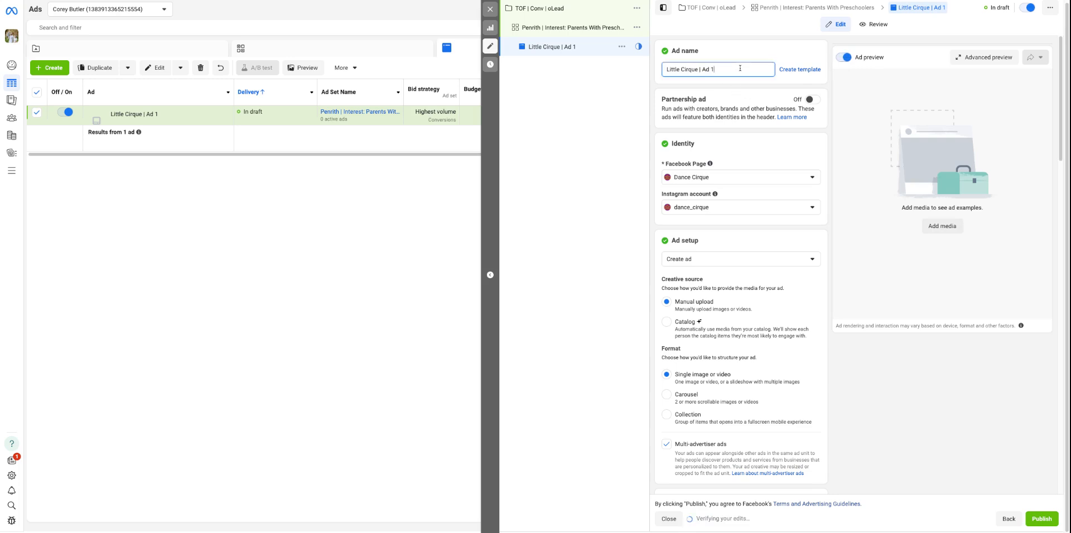
{"action": "scroll", "coordinate": [672, 127], "scroll_direction": "down", "scroll_amount": 2}
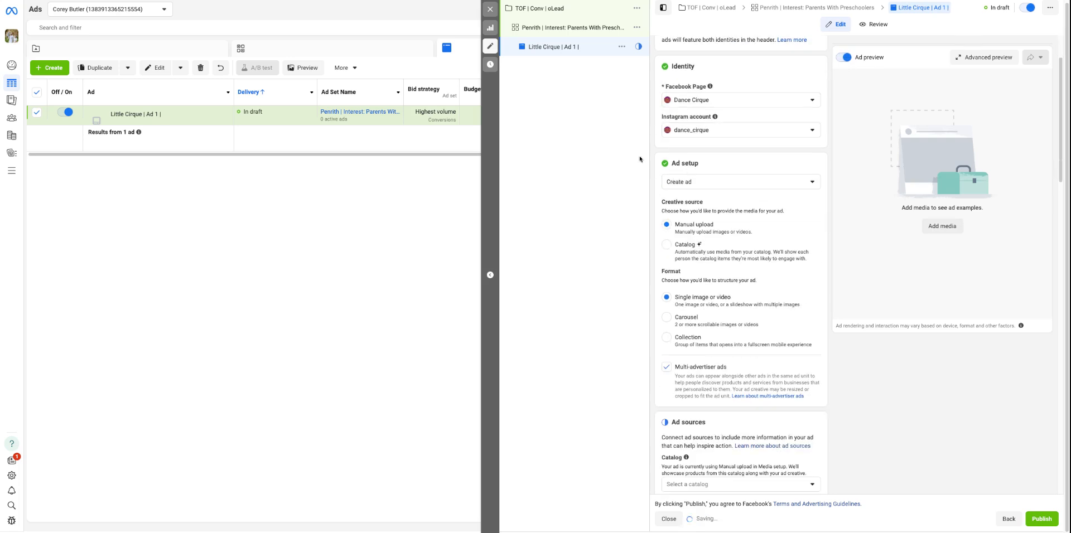
{"action": "scroll", "coordinate": [667, 227], "scroll_direction": "down", "scroll_amount": 1}
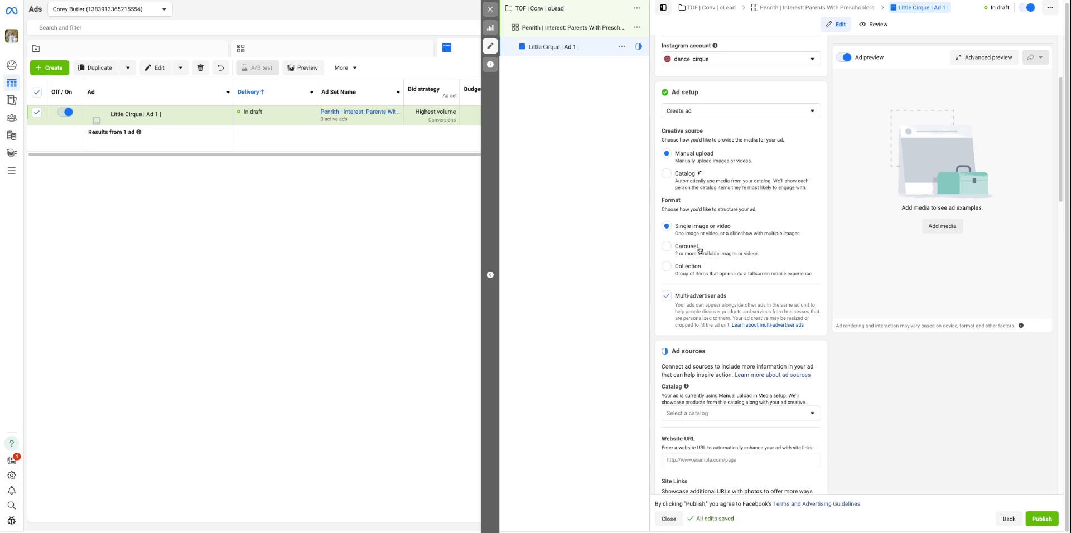
{"action": "scroll", "coordinate": [711, 263], "scroll_direction": "down", "scroll_amount": 1}
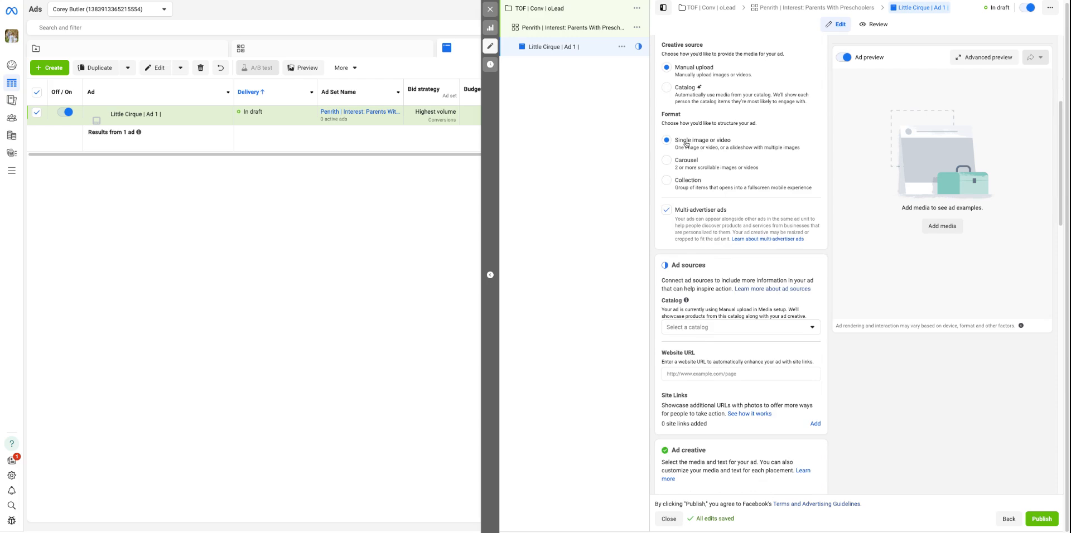
{"action": "scroll", "coordinate": [698, 164], "scroll_direction": "down", "scroll_amount": 3}
{"action": "left_click", "coordinate": [699, 193]}
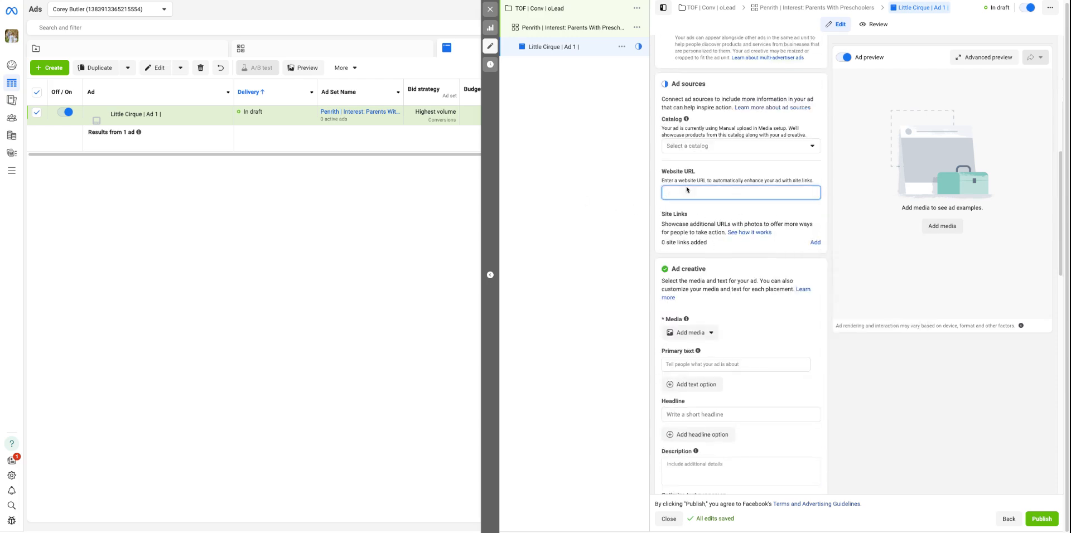
{"action": "type", "text": "www.dancecirque.com.au"}
{"action": "left_click", "coordinate": [727, 274]}
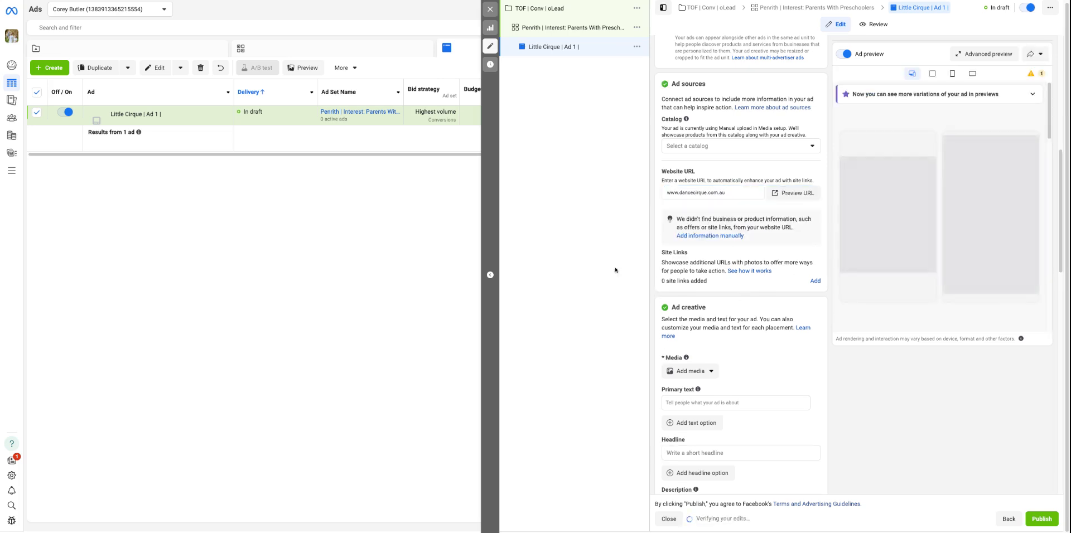
{"action": "mouse_move", "coordinate": [759, 271]}
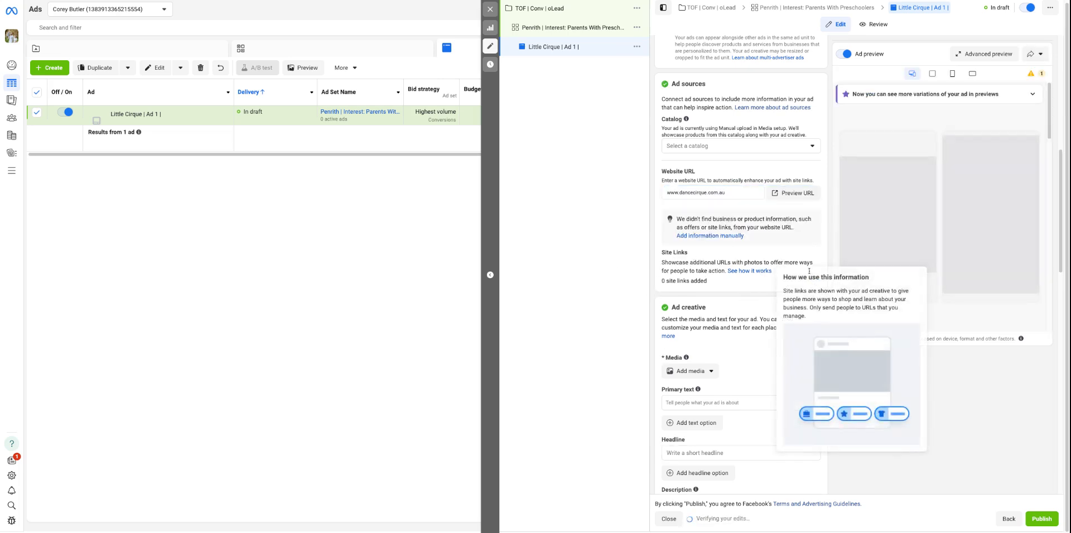
{"action": "left_click", "coordinate": [815, 282]}
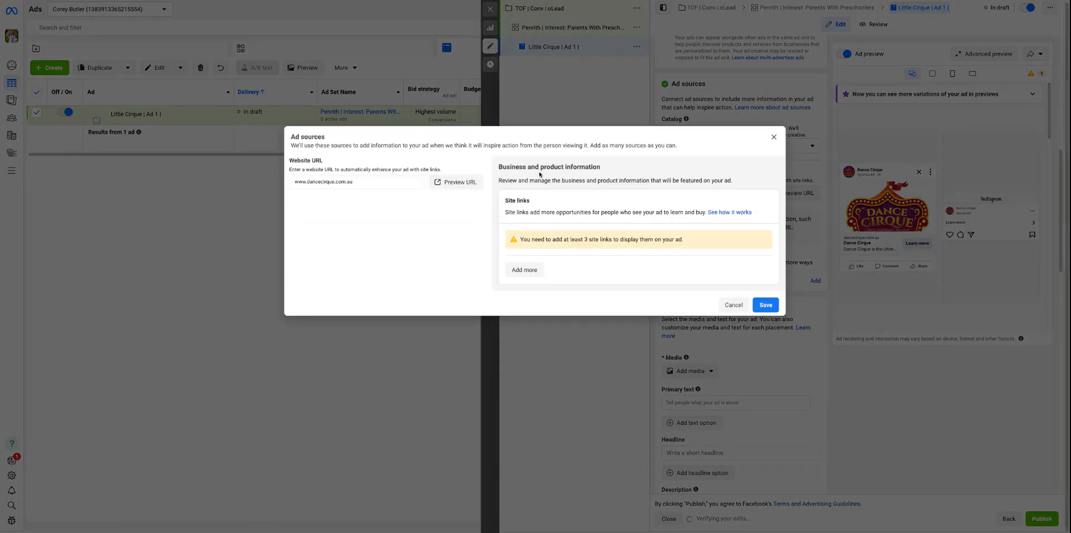
{"action": "left_click", "coordinate": [543, 266]}
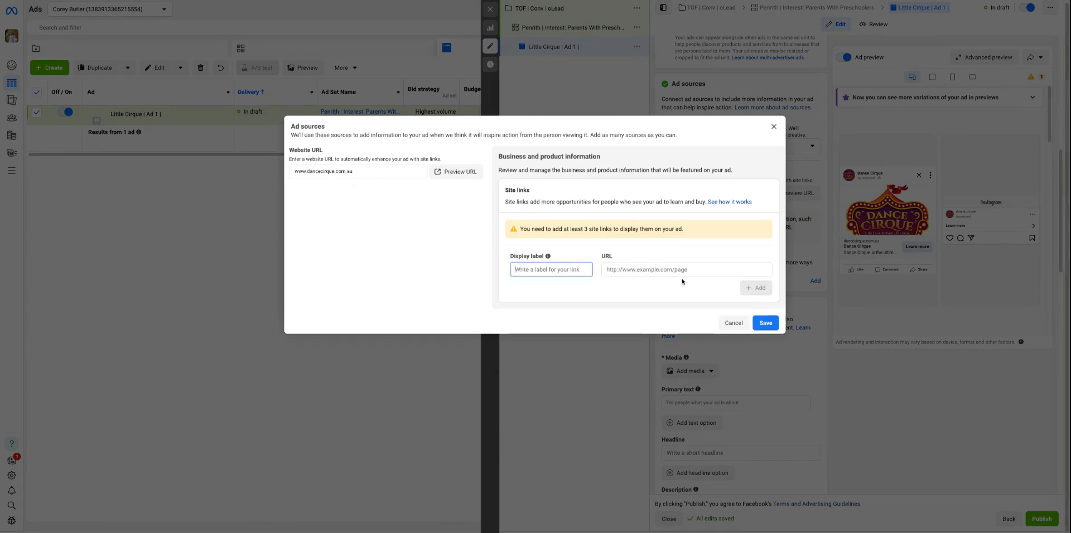
{"action": "type", "text": "Little Cirquye"}
{"action": "key", "text": "BackSpace"}
{"action": "key", "text": "BackSpace"}
{"action": "type", "text": "e"}
{"action": "key", "text": "Tab"}
{"action": "type", "text": "www.dancecirque.com.au/lit"}
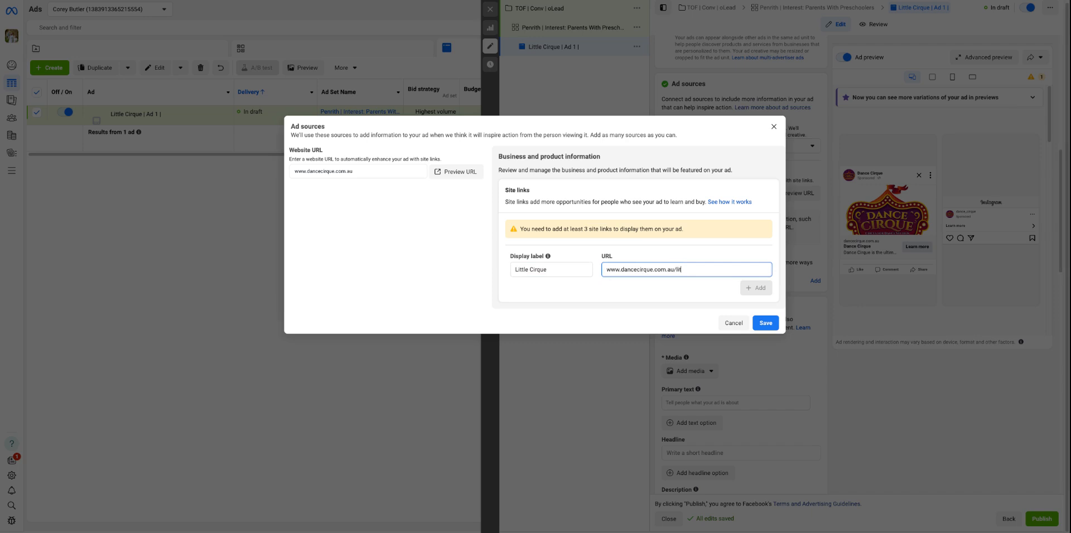
{"action": "type", "text": "tlecirque"}
{"action": "left_click", "coordinate": [757, 288]}
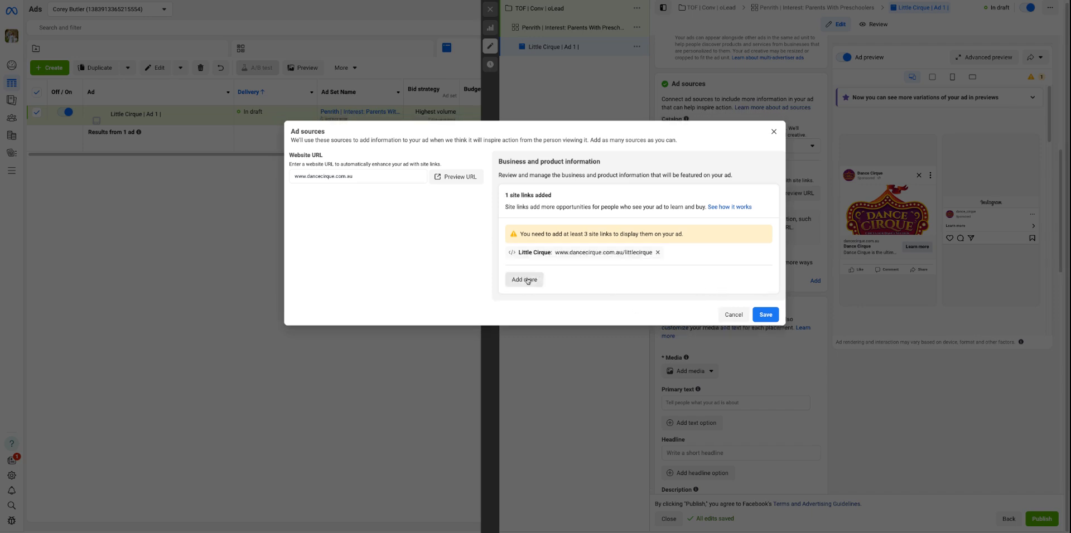
{"action": "left_click", "coordinate": [528, 281]}
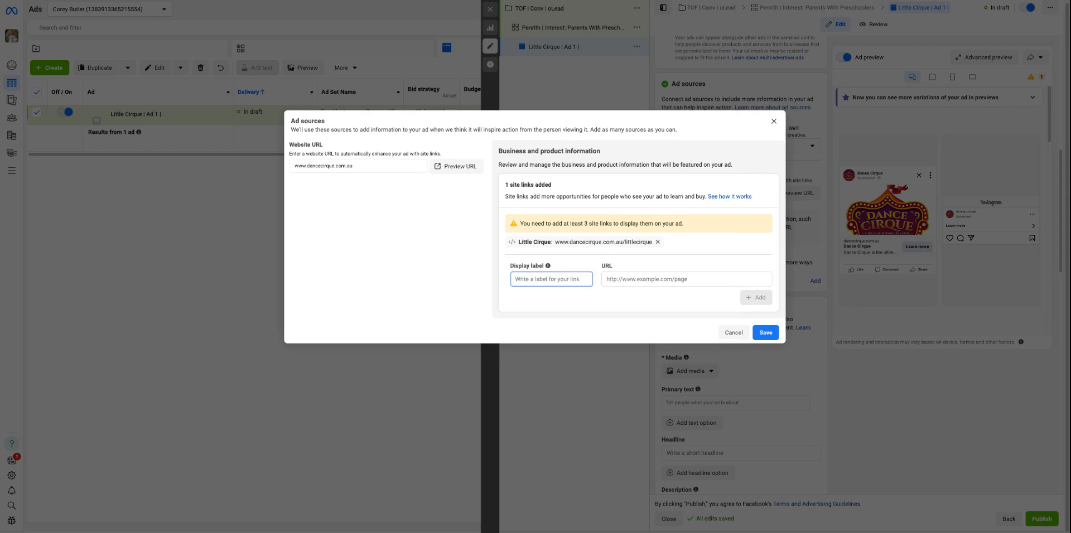
{"action": "type", "text": "Lil Groovers"}
{"action": "key", "text": "Tab"}
{"action": "type", "text": "www."}
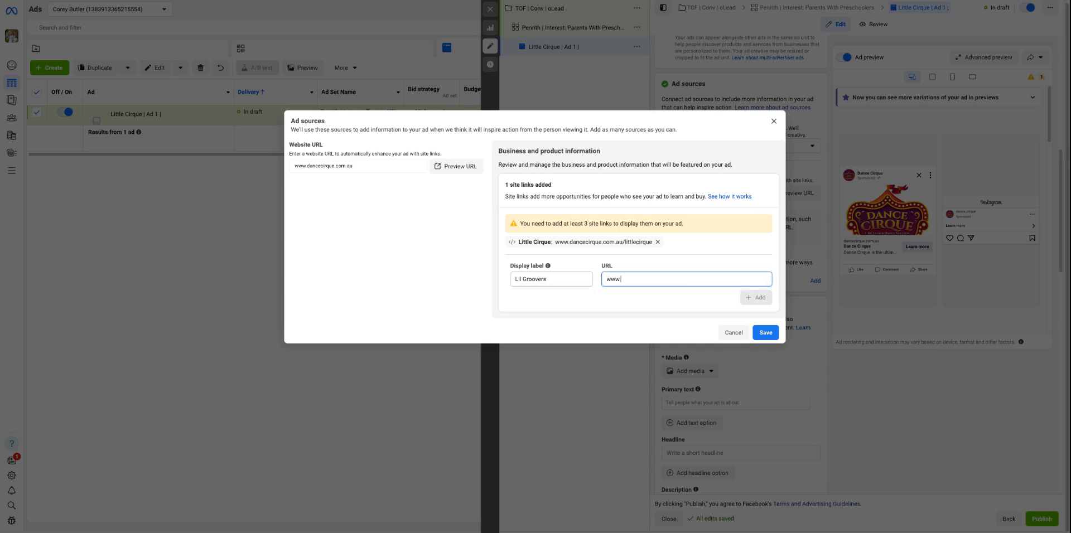
{"action": "type", "text": "lilgroo"}
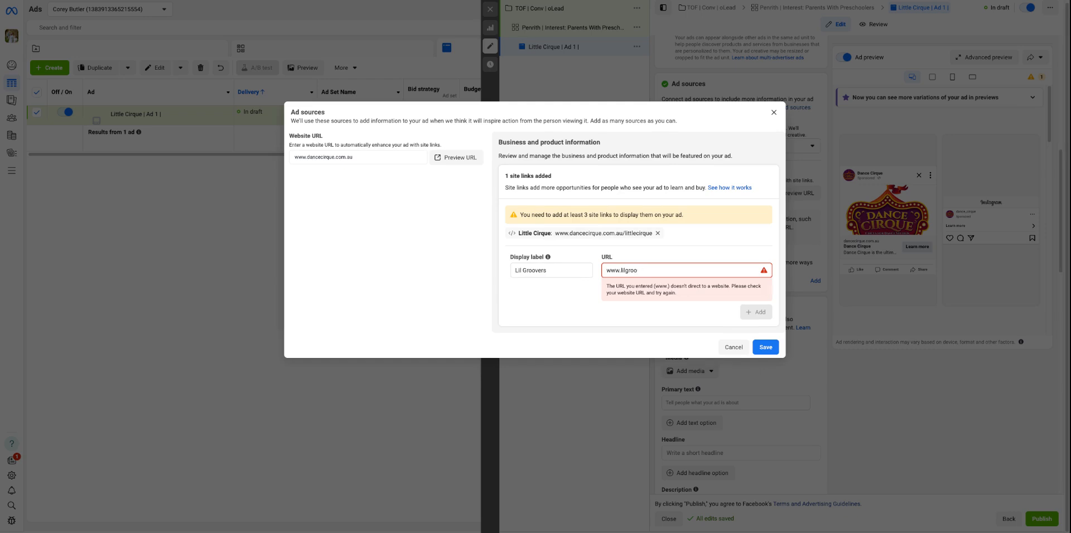
{"action": "type", "text": "wedancecirque.com.au/lilgroovers"}
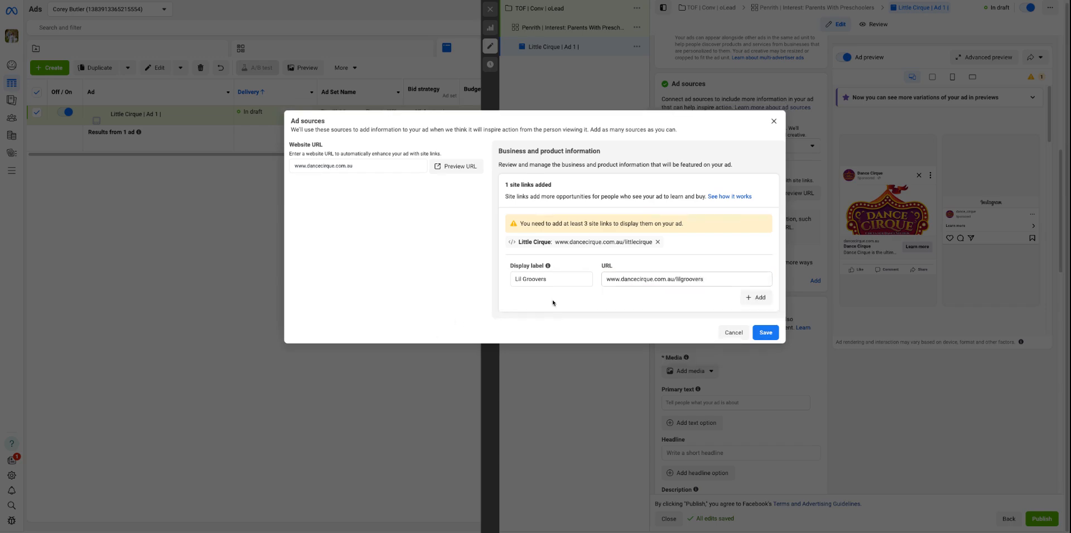
{"action": "left_click", "coordinate": [758, 307]}
{"action": "left_click", "coordinate": [766, 341]}
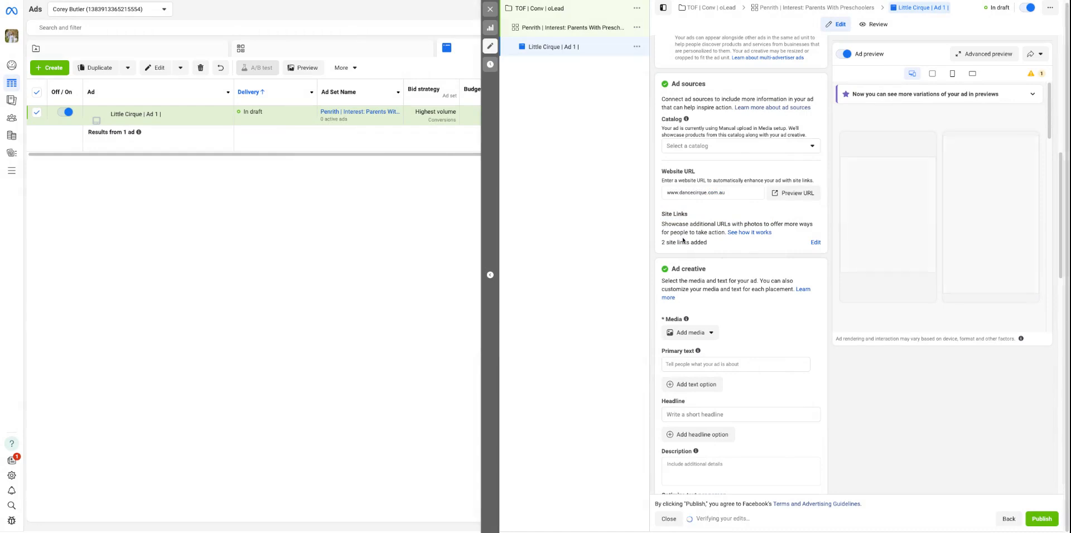
Add the first account image, the 1920 × 1080 photo of the child in a yellow shirt, as the ad's media
{"action": "scroll", "coordinate": [733, 251], "scroll_direction": "down", "scroll_amount": 2}
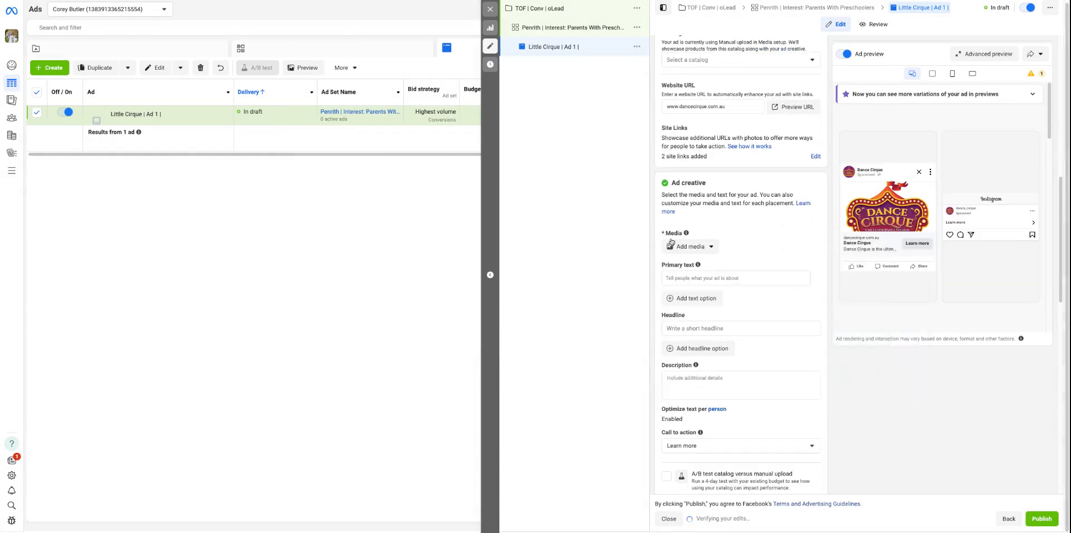
{"action": "scroll", "coordinate": [701, 254], "scroll_direction": "down", "scroll_amount": 3}
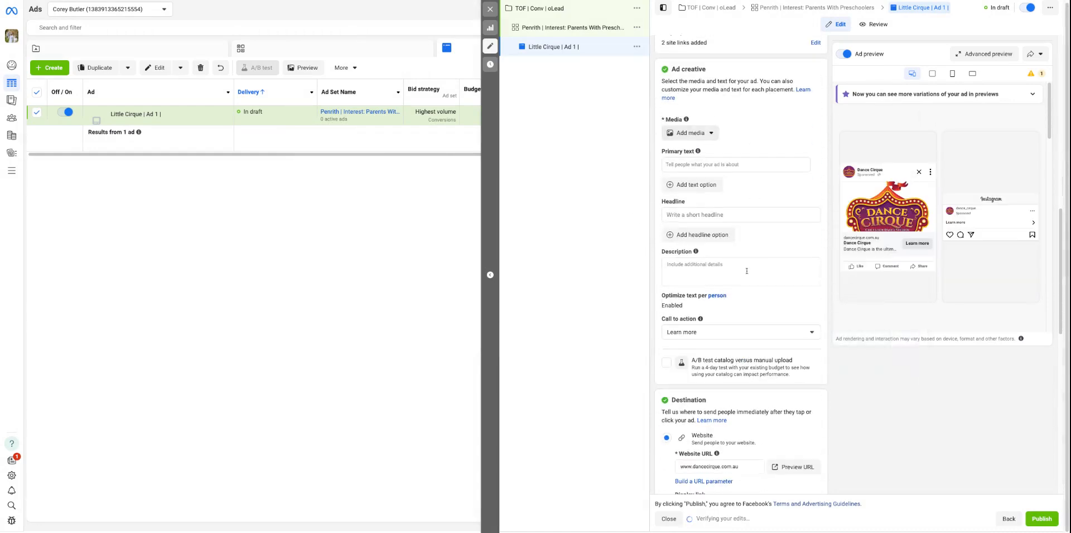
{"action": "scroll", "coordinate": [737, 234], "scroll_direction": "up", "scroll_amount": 2}
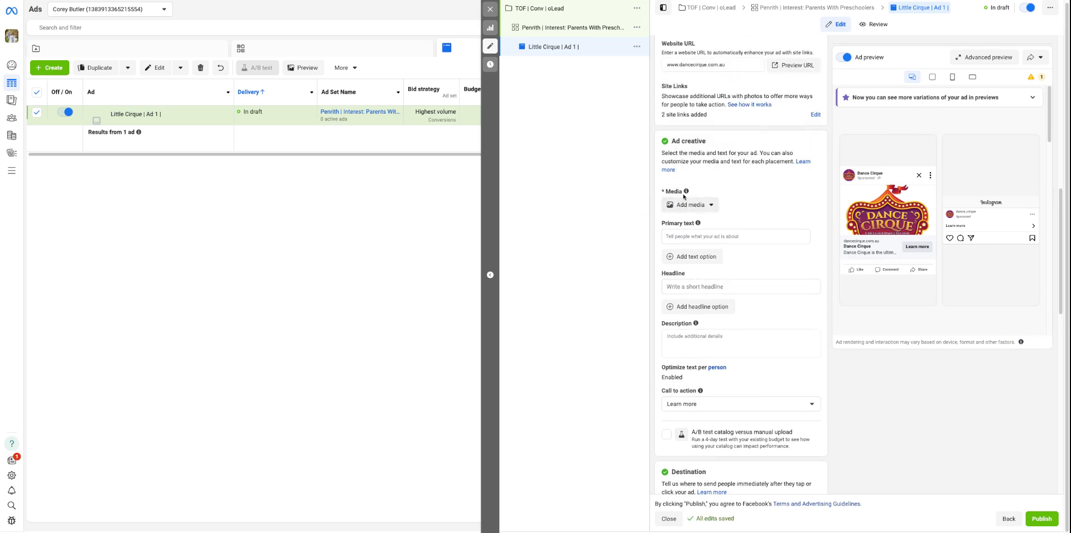
{"action": "left_click", "coordinate": [670, 205]}
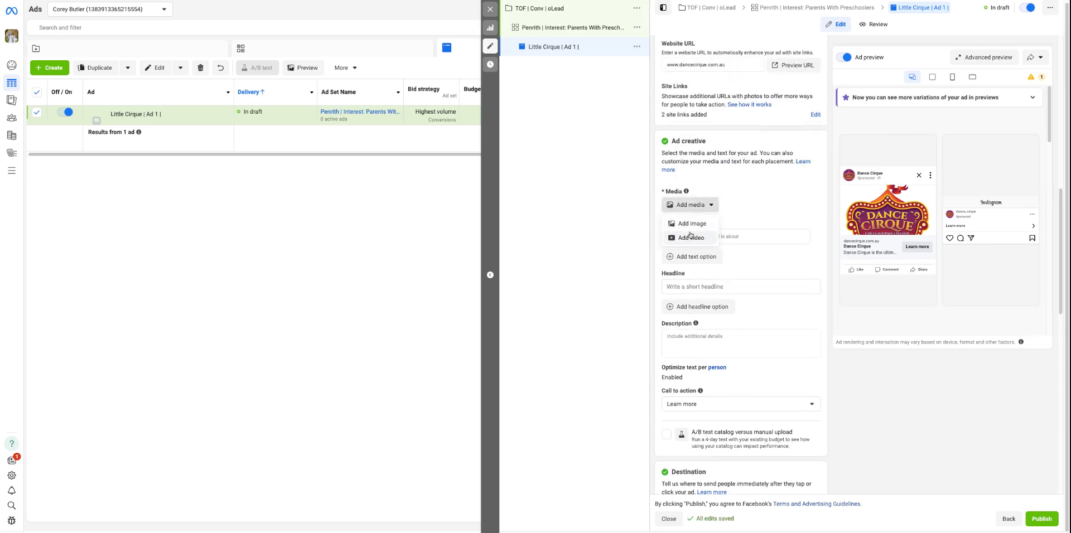
{"action": "left_click", "coordinate": [692, 224]}
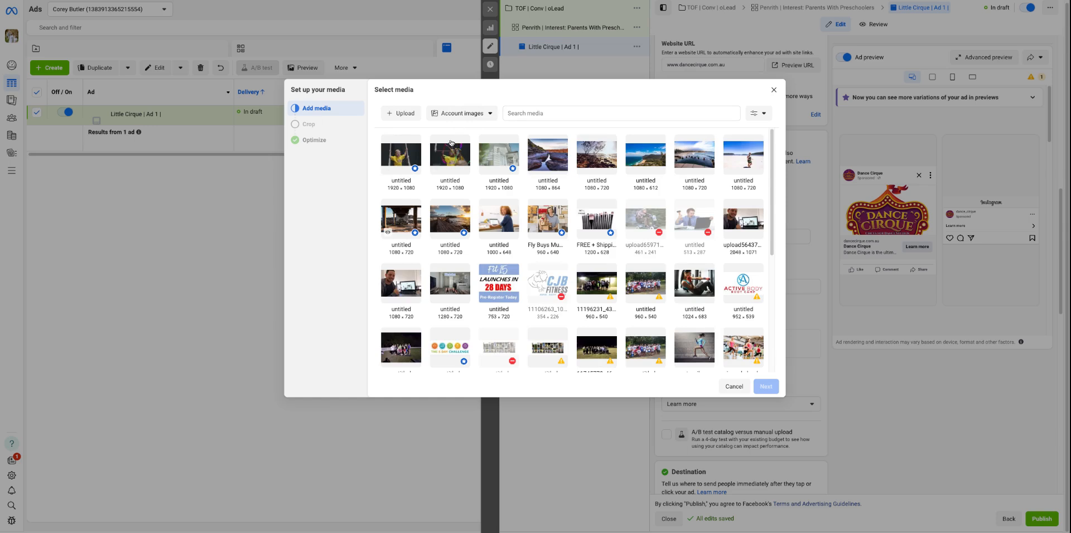
{"action": "left_click", "coordinate": [395, 157]}
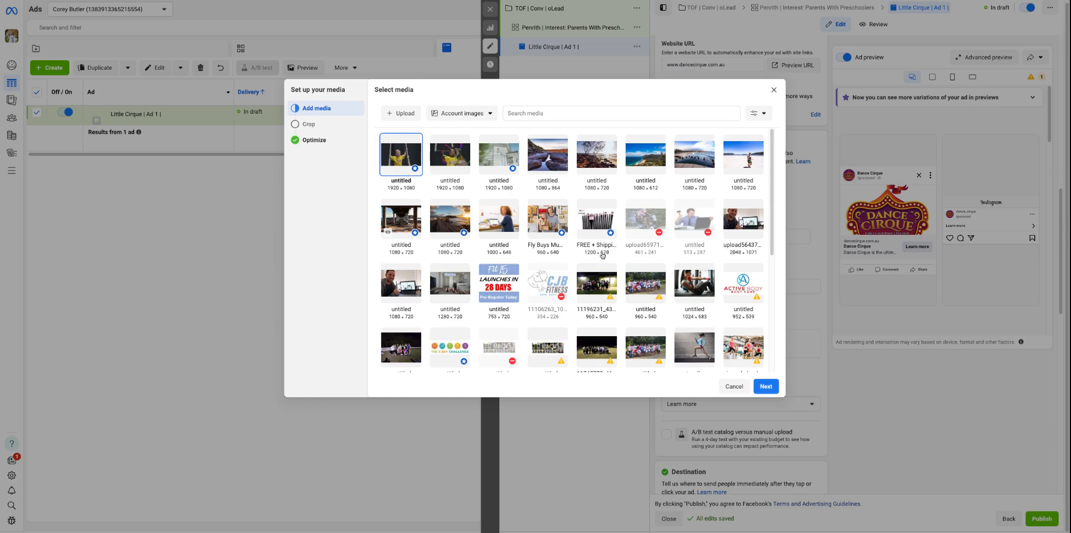
{"action": "left_click", "coordinate": [767, 387]}
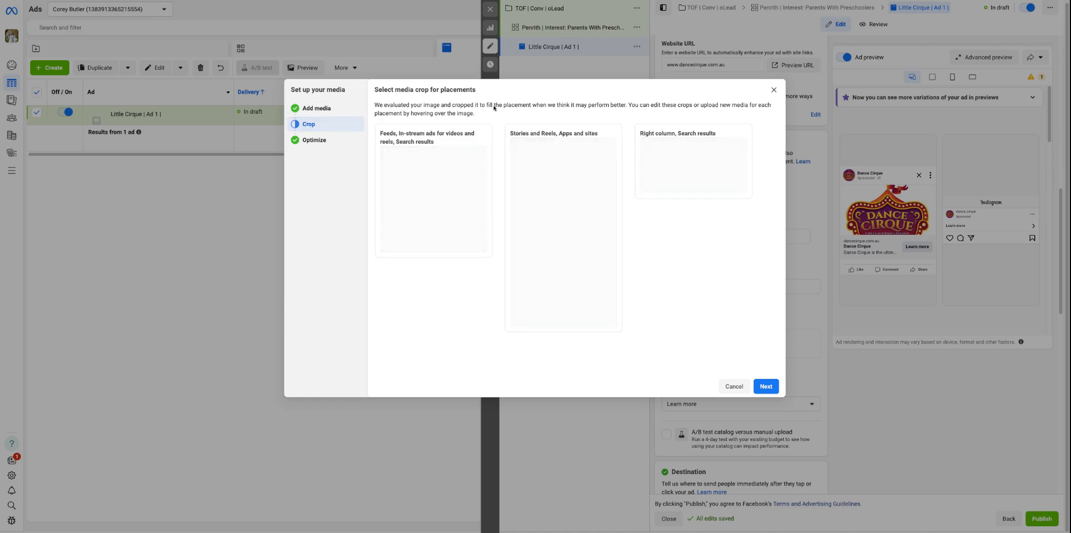
Crop the image to 9:16 for Stories and Reels and 1.91:1 for the right column, and continue to the creative enhancements
{"action": "left_click", "coordinate": [526, 159]}
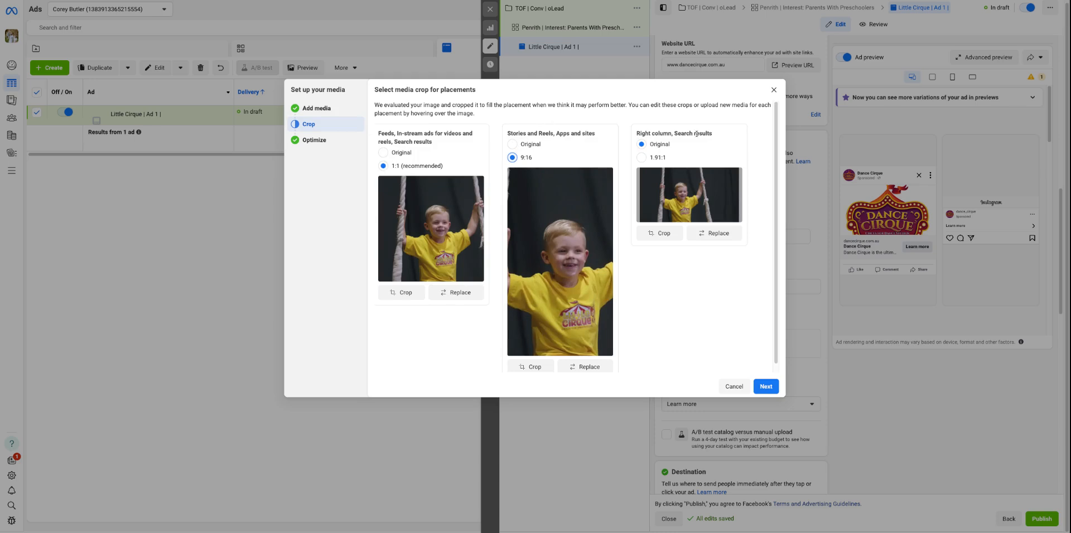
{"action": "left_click", "coordinate": [661, 159]}
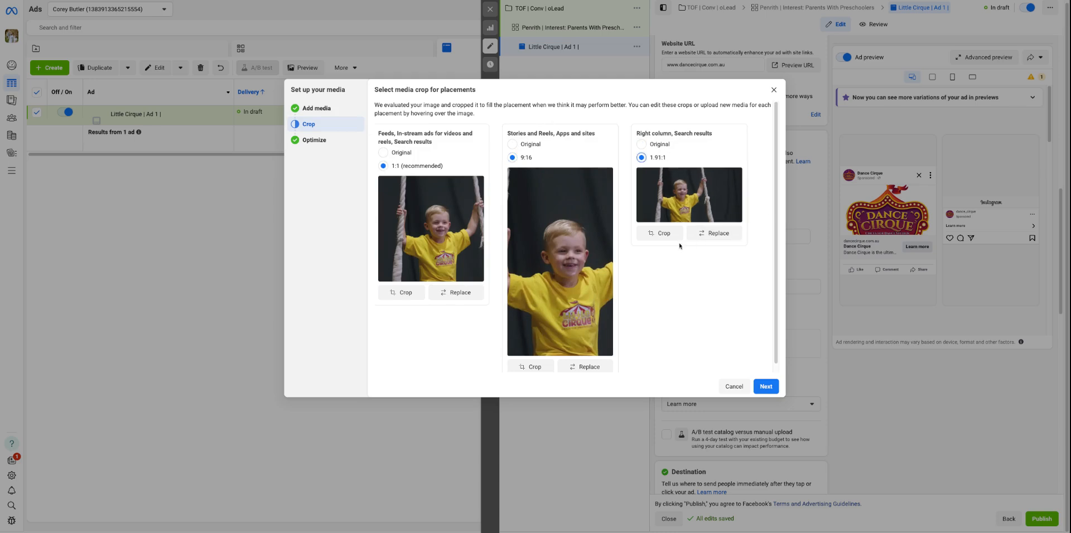
{"action": "left_click", "coordinate": [766, 387]}
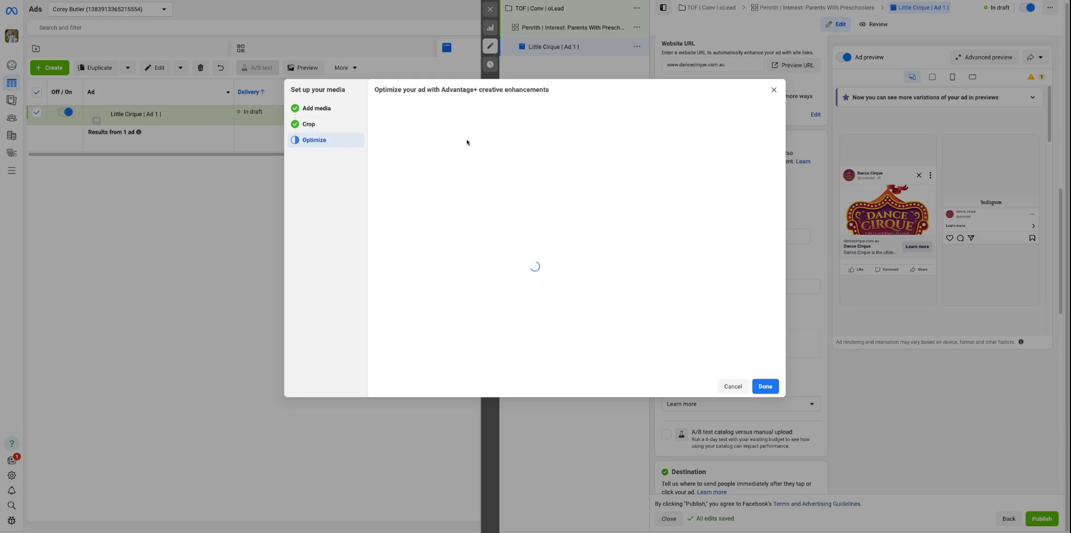
{"action": "scroll", "coordinate": [513, 212], "scroll_direction": "down", "scroll_amount": 10}
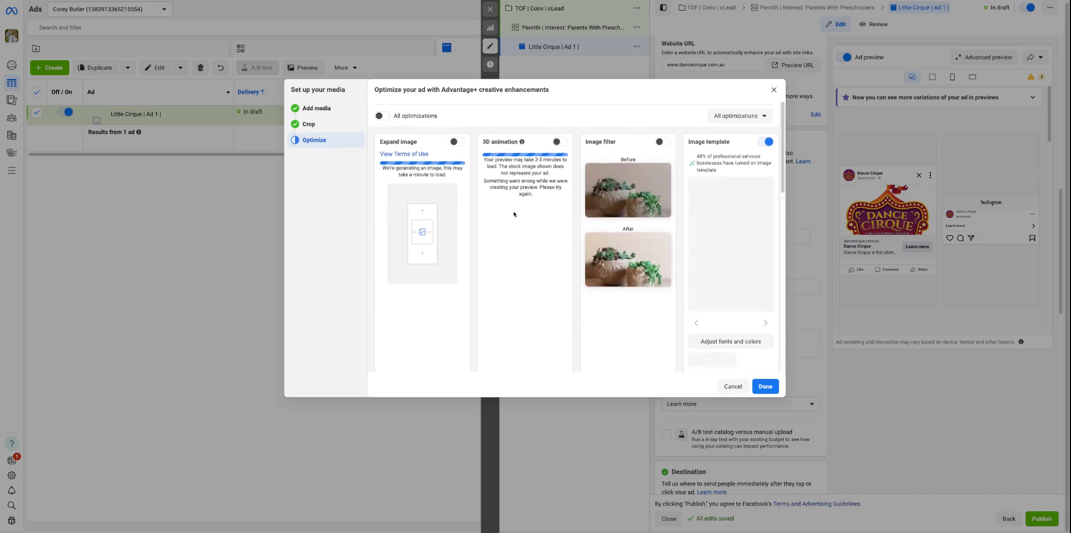
Turn off the Music and Text improvements enhancements for the ad image
{"action": "scroll", "coordinate": [505, 224], "scroll_direction": "up", "scroll_amount": 10}
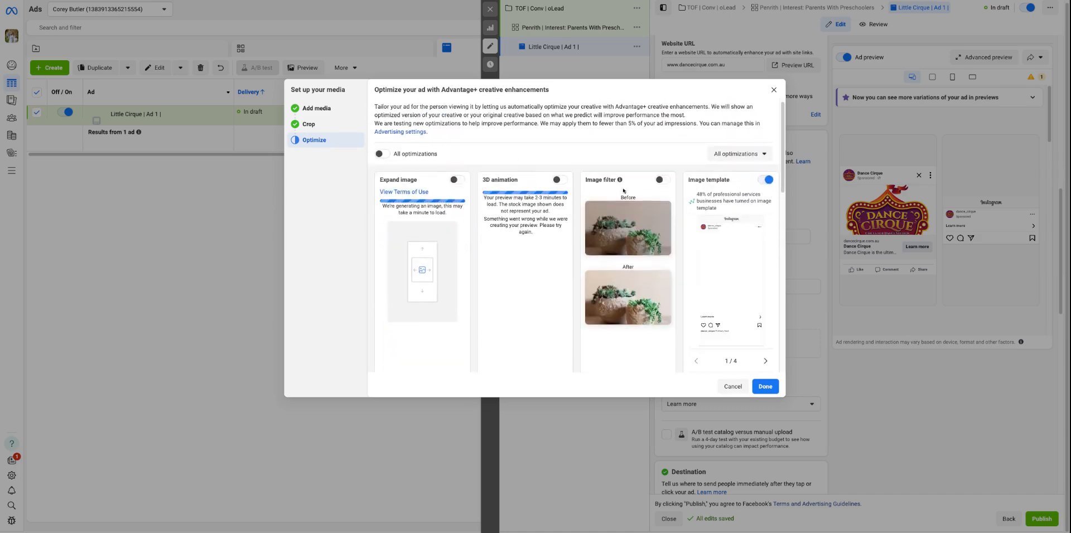
{"action": "scroll", "coordinate": [691, 196], "scroll_direction": "down", "scroll_amount": 1}
{"action": "scroll", "coordinate": [691, 196], "scroll_direction": "down", "scroll_amount": 5}
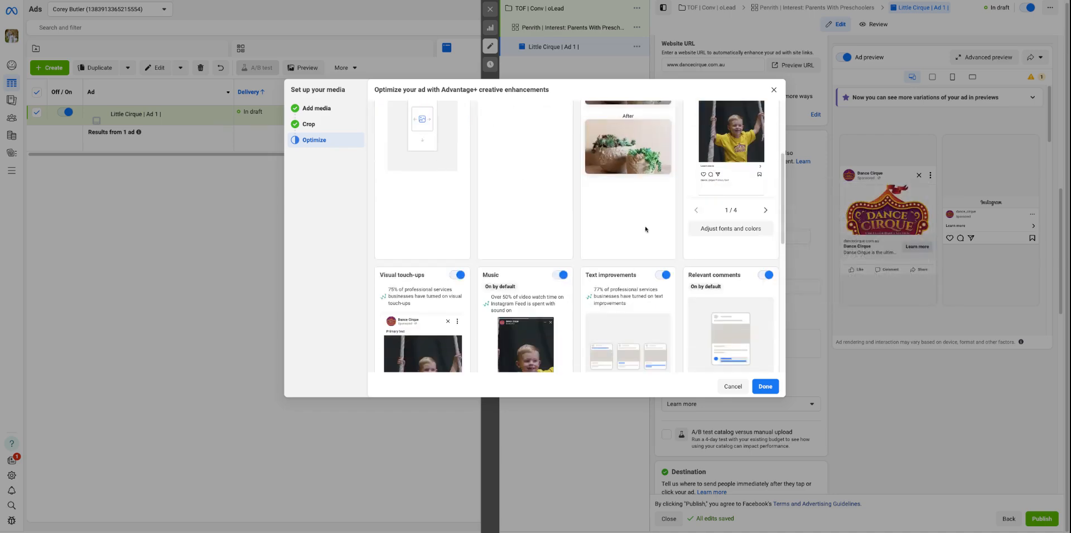
{"action": "left_click", "coordinate": [559, 153]}
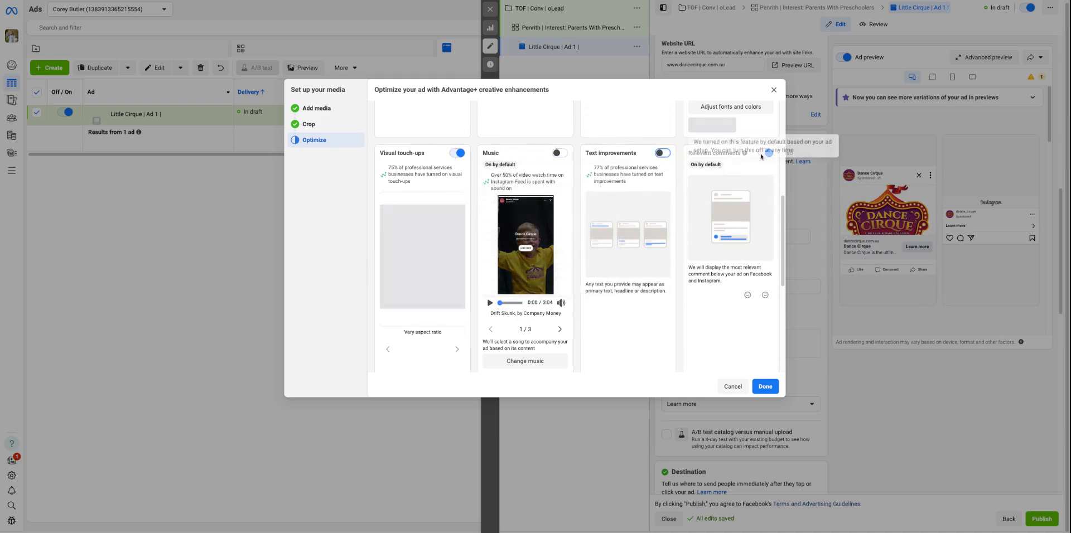
Preview both site link display variants and save the Advantage+ creative enhancement settings
{"action": "scroll", "coordinate": [684, 209], "scroll_direction": "down", "scroll_amount": 3}
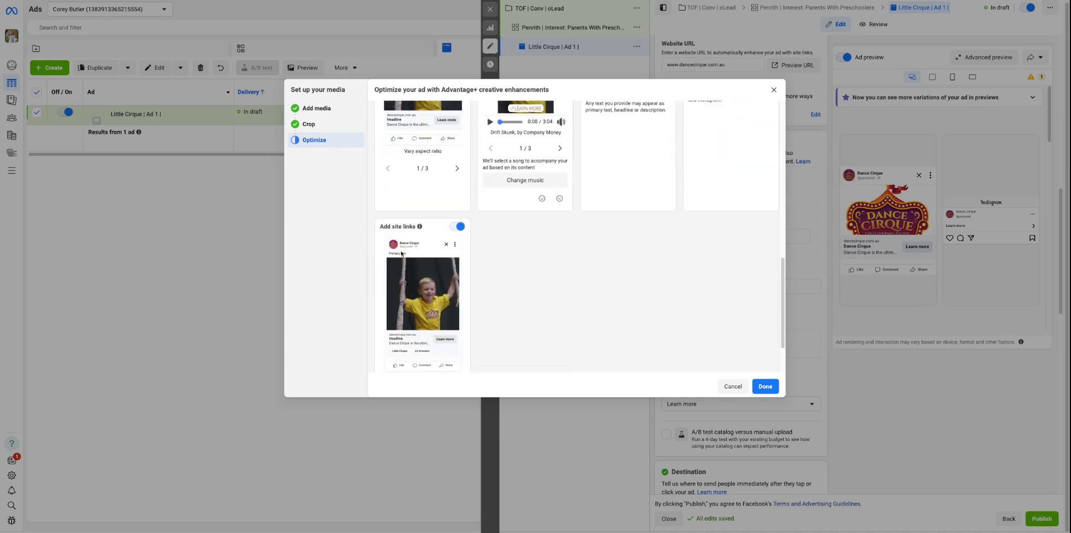
{"action": "scroll", "coordinate": [412, 299], "scroll_direction": "down", "scroll_amount": 1}
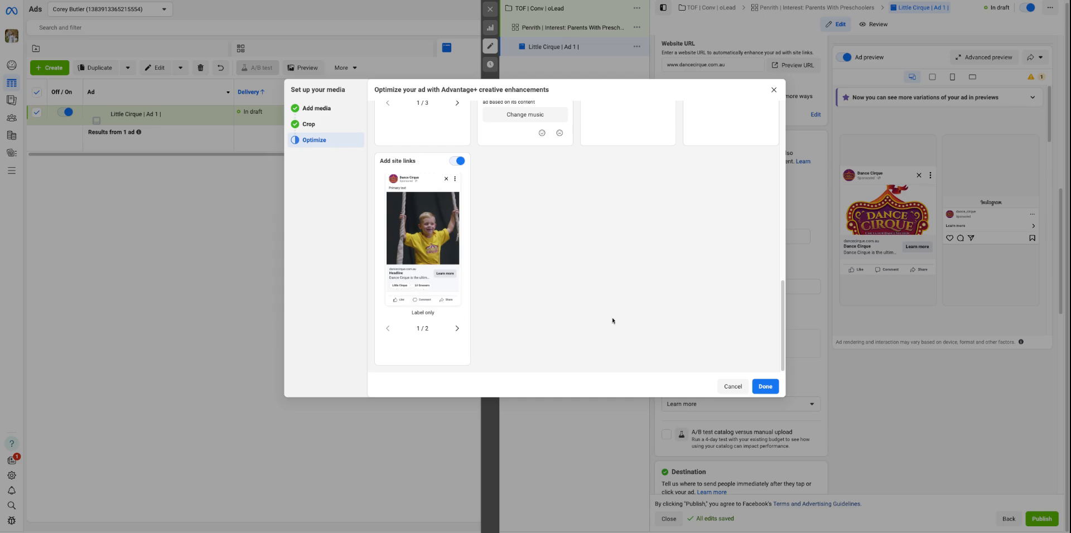
{"action": "left_click", "coordinate": [457, 328]}
{"action": "left_click", "coordinate": [388, 328]}
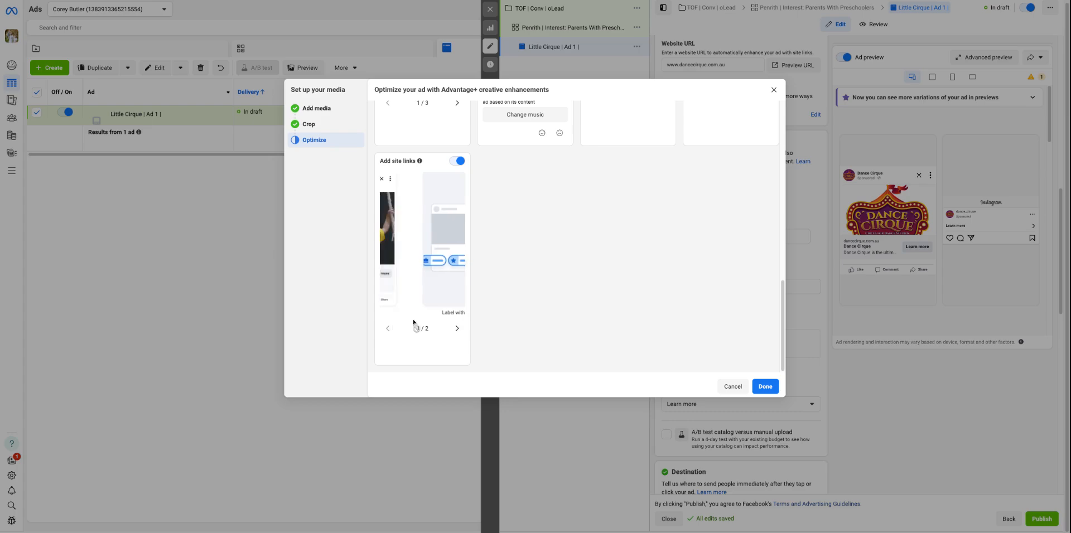
{"action": "scroll", "coordinate": [421, 309], "scroll_direction": "up", "scroll_amount": 8}
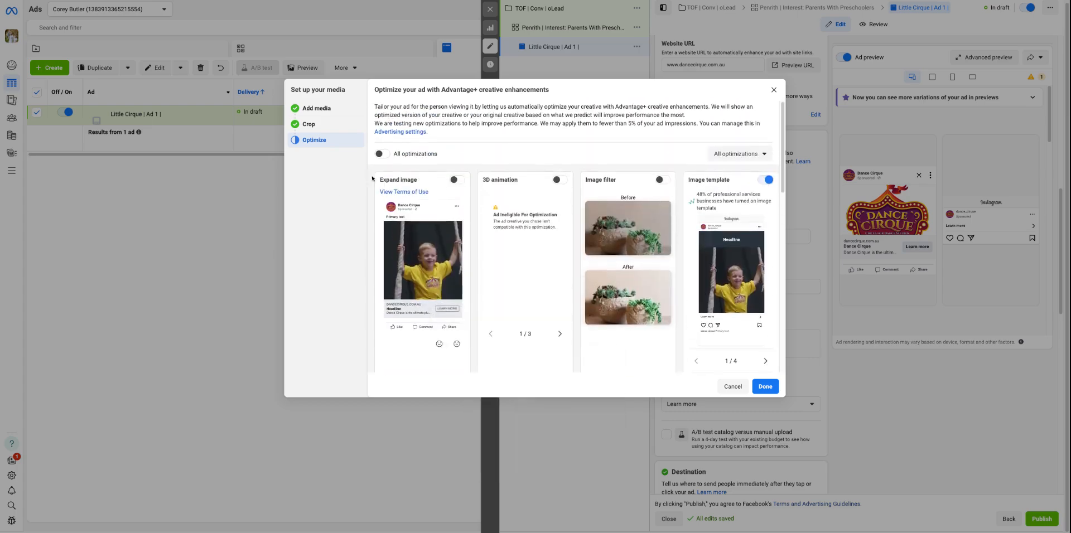
{"action": "scroll", "coordinate": [480, 235], "scroll_direction": "down", "scroll_amount": 10}
{"action": "scroll", "coordinate": [580, 275], "scroll_direction": "up", "scroll_amount": 10}
{"action": "left_click", "coordinate": [765, 387]}
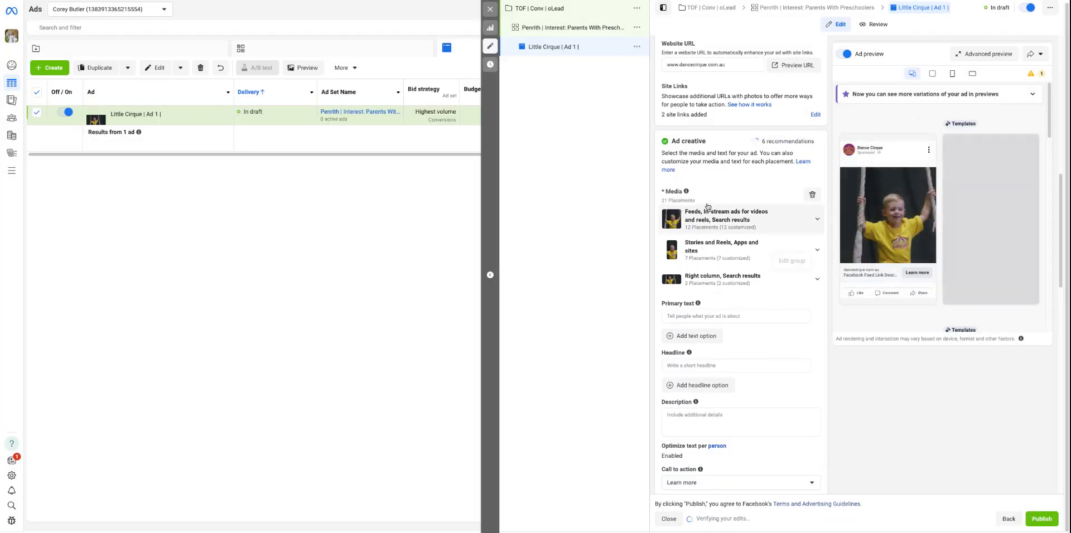
{"action": "left_click", "coordinate": [775, 145]}
{"action": "scroll", "coordinate": [914, 232], "scroll_direction": "down", "scroll_amount": 1}
{"action": "scroll", "coordinate": [914, 233], "scroll_direction": "up", "scroll_amount": 1}
{"action": "left_click", "coordinate": [734, 167]}
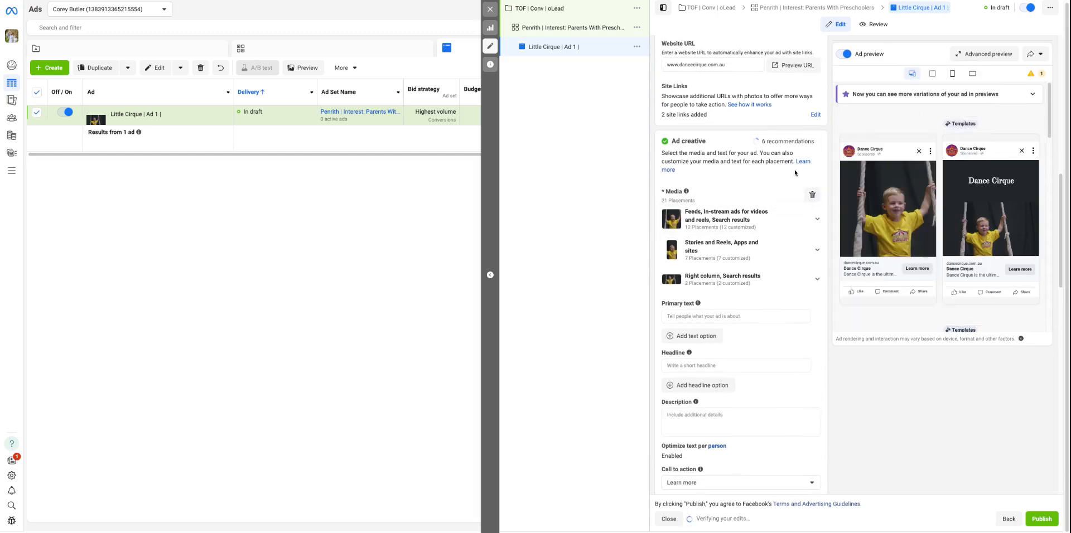
Start the ad's primary text with the line "ATTN Parents of Penrith"
{"action": "scroll", "coordinate": [729, 239], "scroll_direction": "down", "scroll_amount": 1}
{"action": "left_click", "coordinate": [681, 240]}
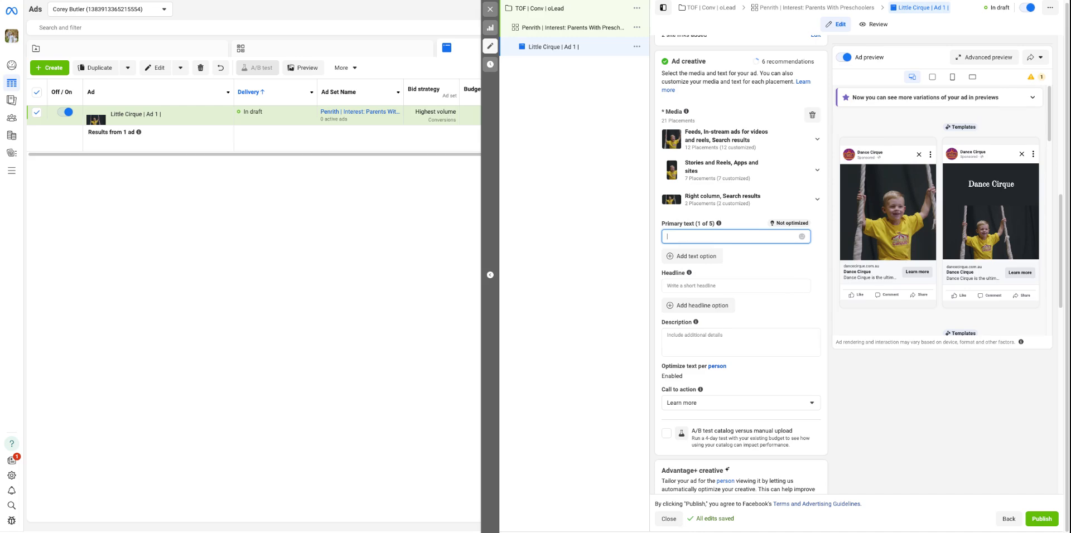
{"action": "scroll", "coordinate": [696, 208], "scroll_direction": "up", "scroll_amount": 10}
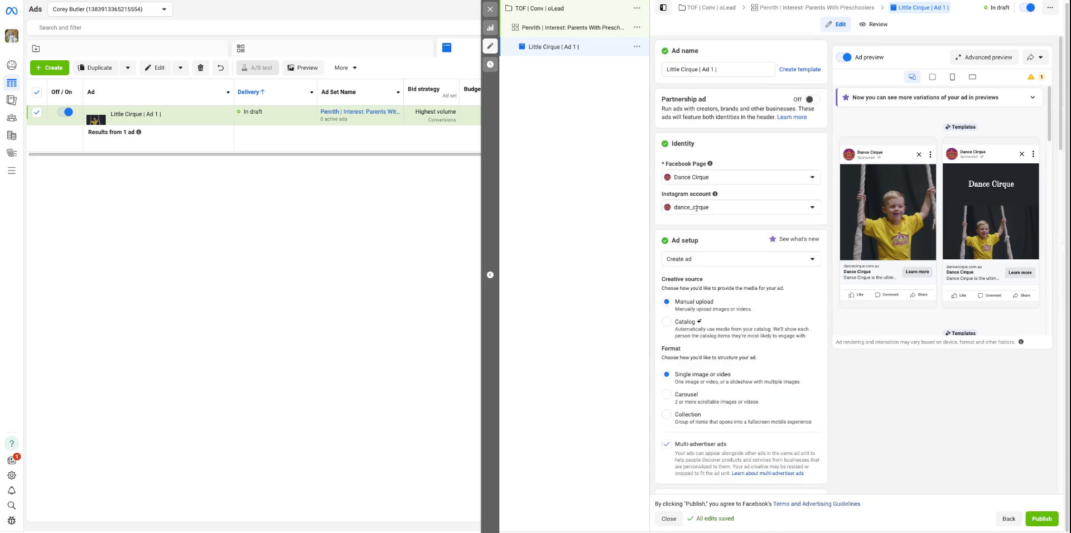
{"action": "scroll", "coordinate": [746, 153], "scroll_direction": "down", "scroll_amount": 10}
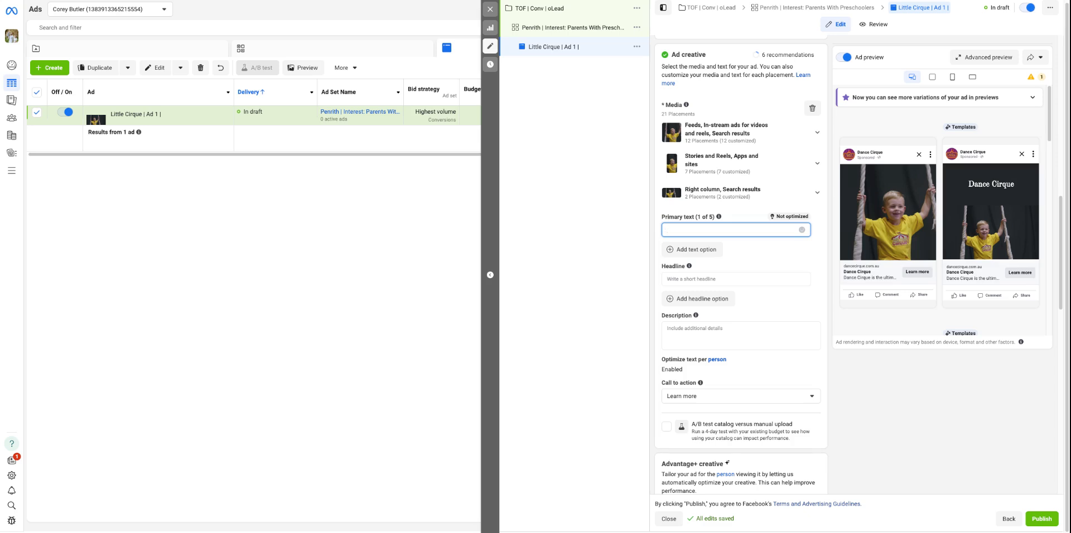
{"action": "type", "text": "TTN Parents of Penrith"}
{"action": "key", "text": "Return"}
Add a second line to the primary text: "Are you looking for a activity that will help boost your child confidence?"
{"action": "type", "text": "Ar"}
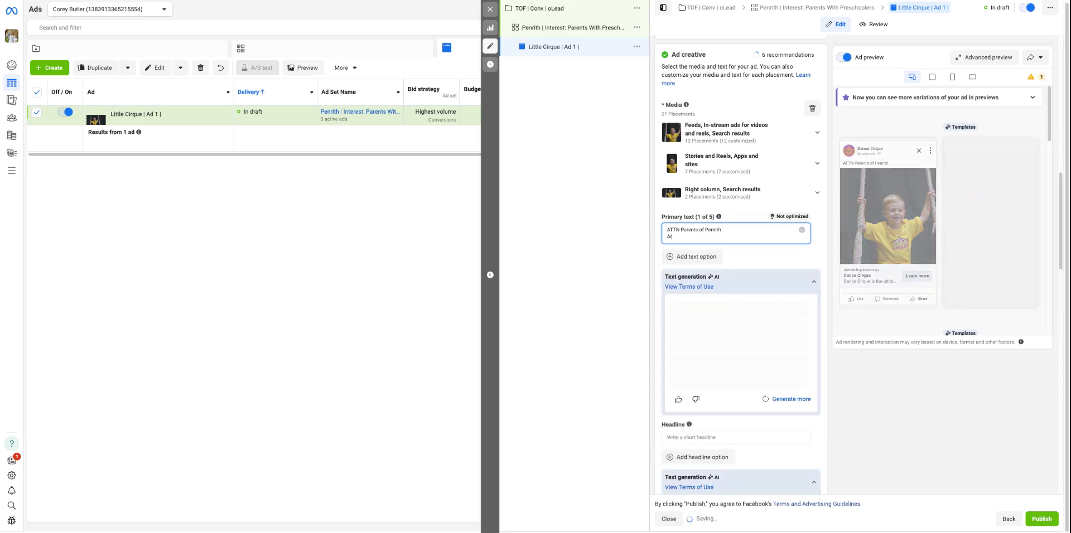
{"action": "type", "text": "e you looking for a"}
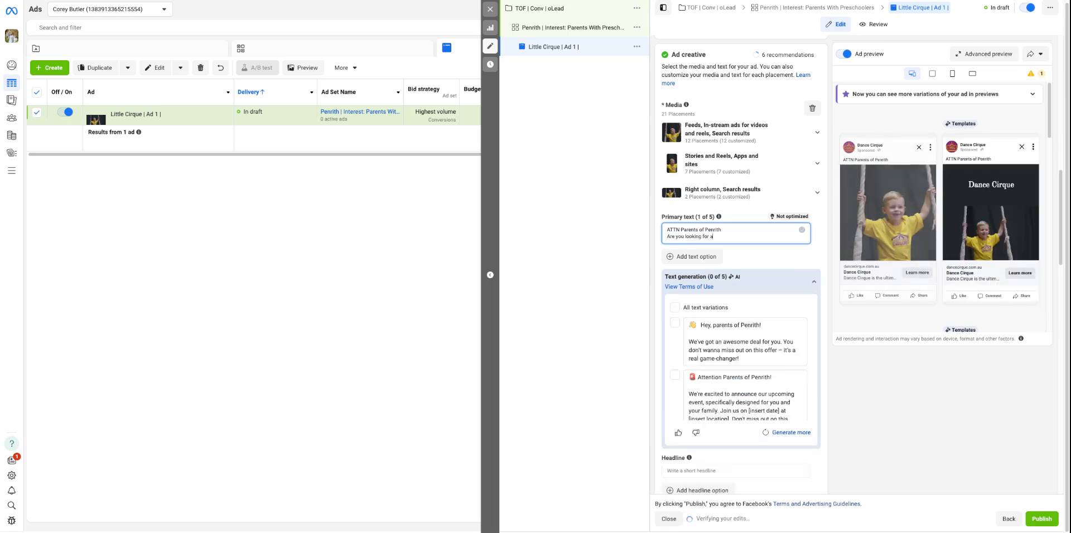
{"action": "type", "text": " act"}
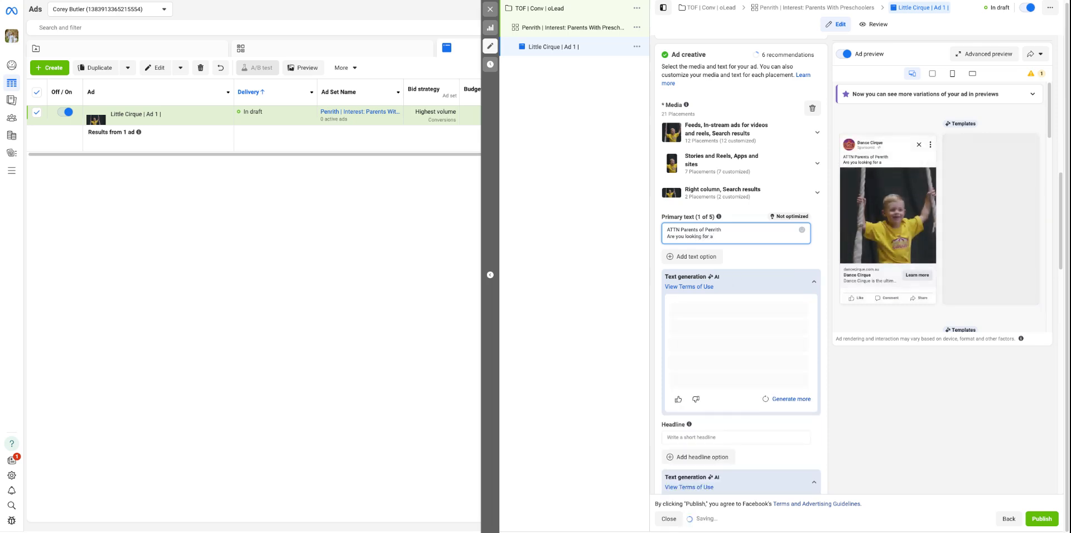
{"action": "type", "text": "ivity t"}
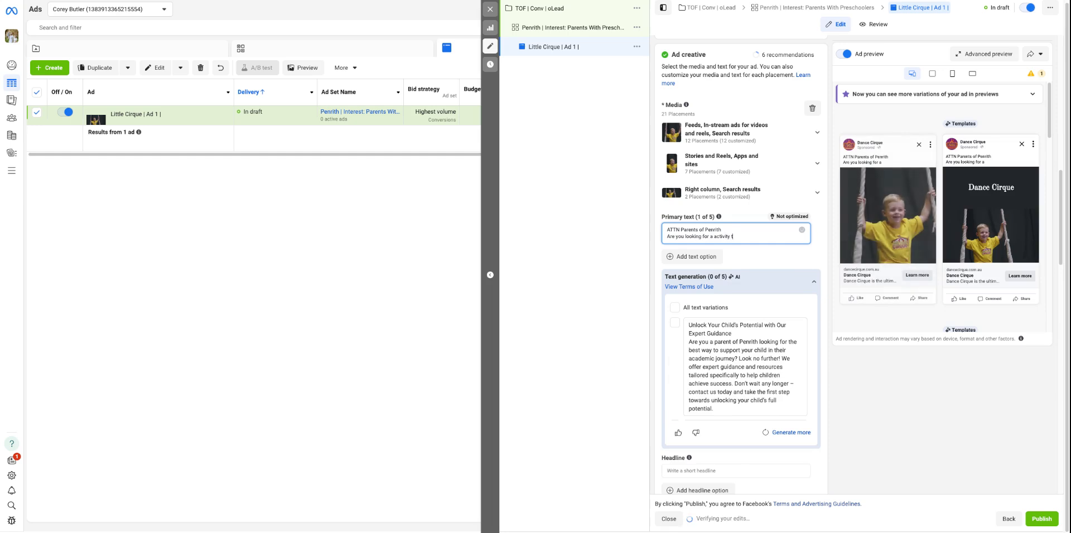
{"action": "type", "text": "hat will"}
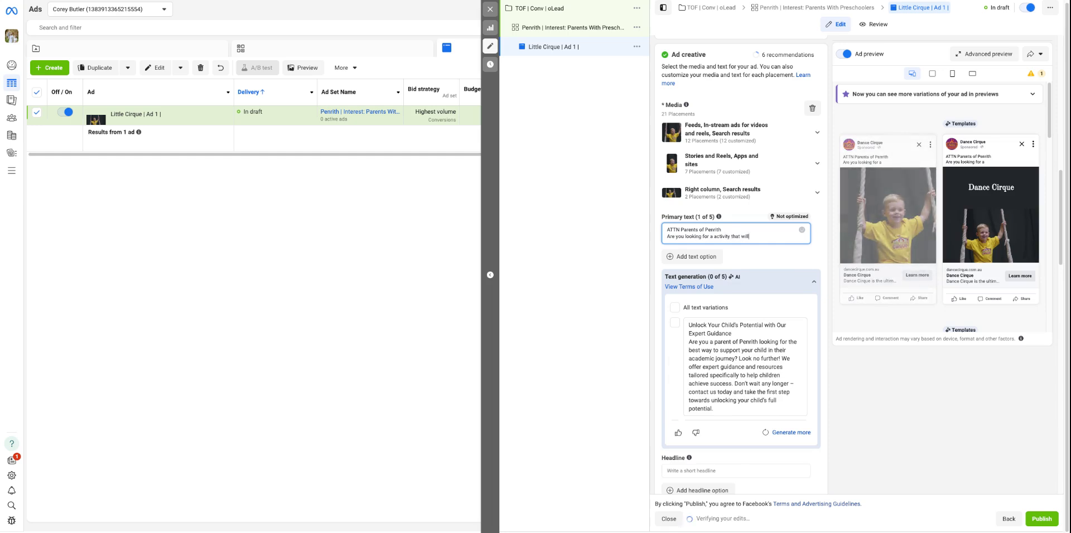
{"action": "type", "text": " help boost your chi"}
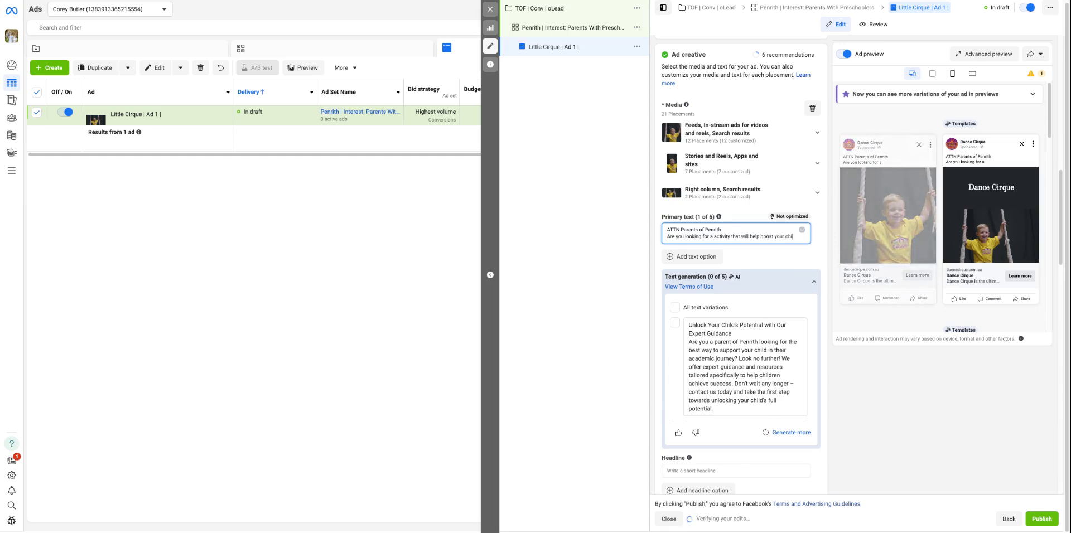
{"action": "type", "text": "ld confidence?"}
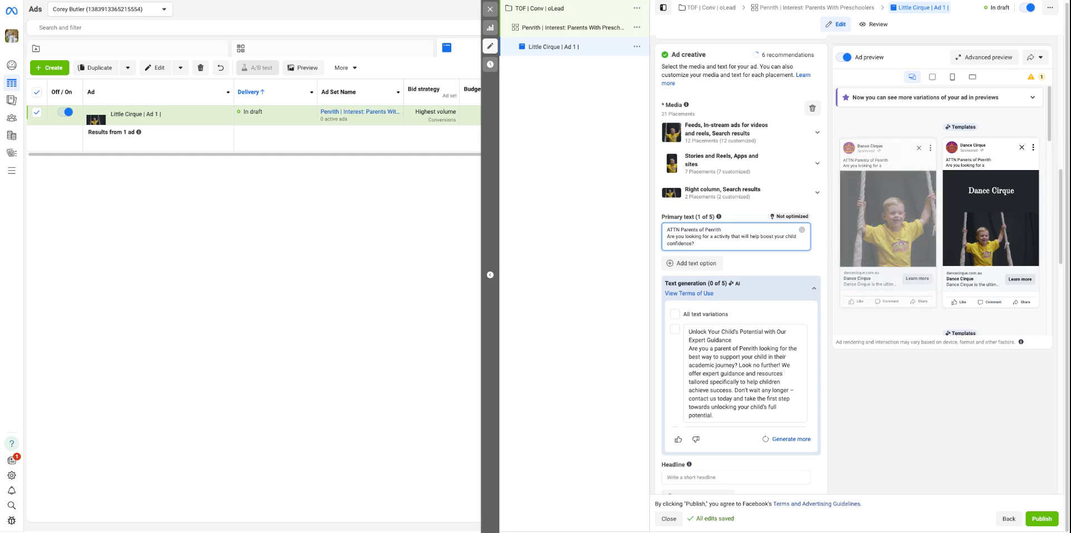
{"action": "key", "text": "Return"}
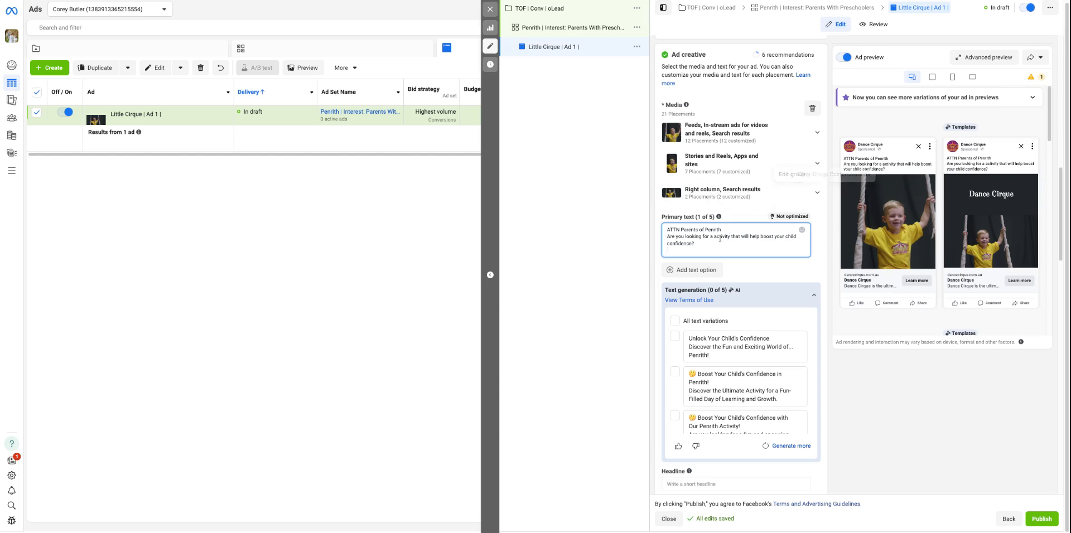
Reword the primary text's second line to "Are you looking for an activity that will help boost your child's motor skills?"
{"action": "type", "text": "n"}
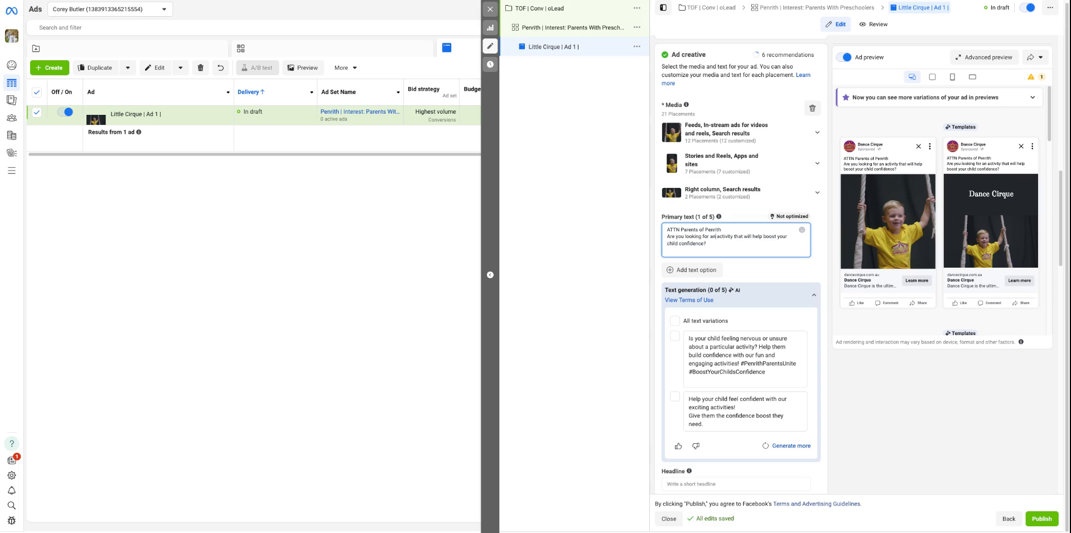
{"action": "left_click_drag", "start_coordinate": [706, 244], "coordinate": [671, 246]}
{"action": "left_click", "coordinate": [680, 244]}
{"action": "key", "text": "BackSpace"}
{"action": "type", "text": "child's"}
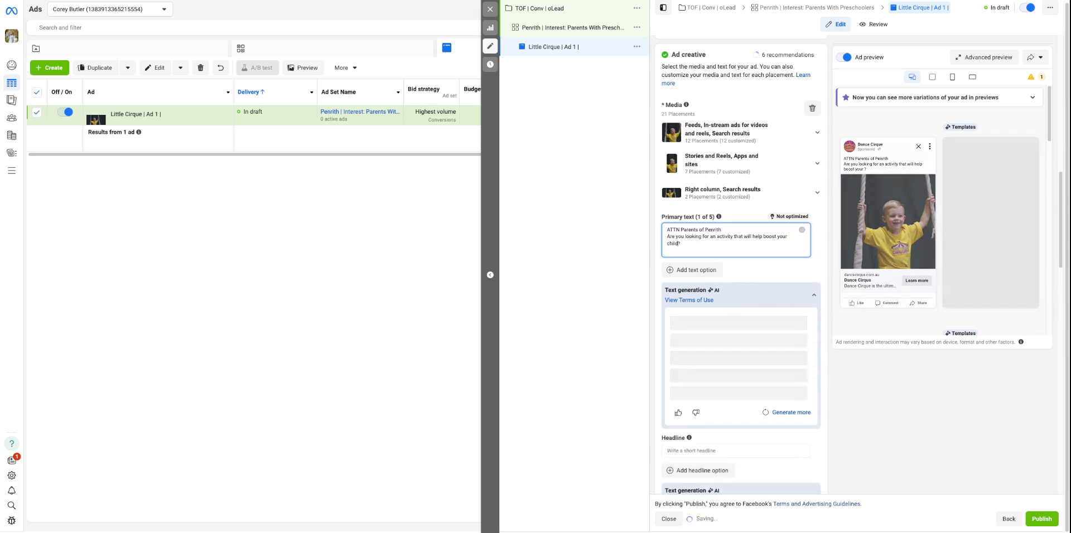
{"action": "type", "text": " motor d"}
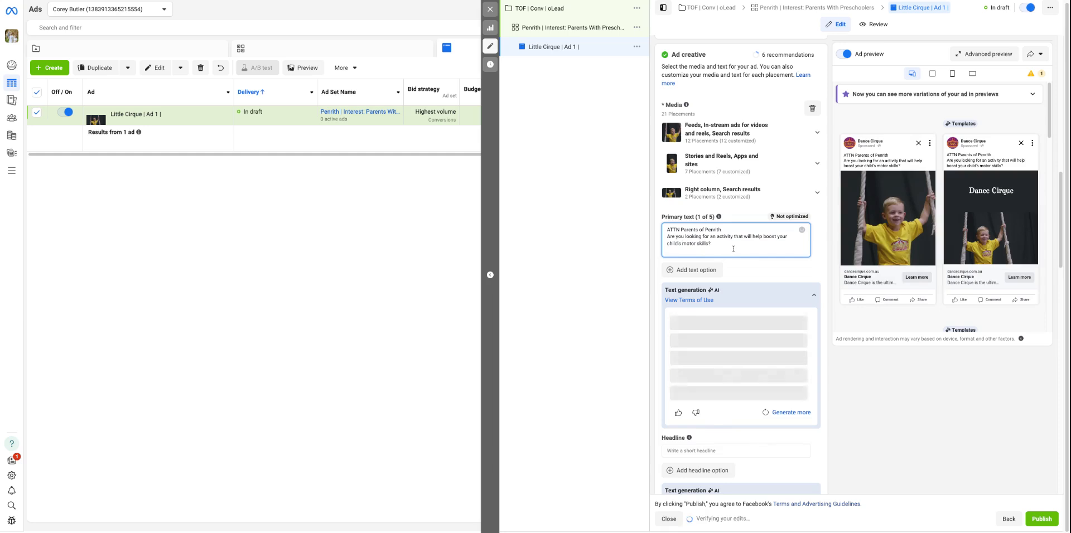
Begin a third line in the primary text with "Little Cirque is a fun and engaging preschool program that helps"
{"action": "key", "text": "Return"}
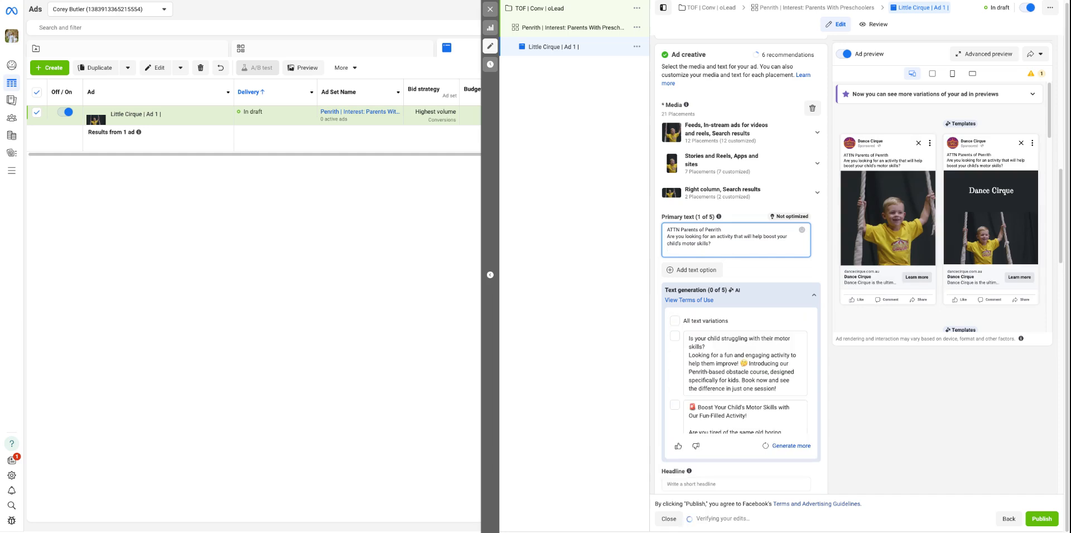
{"action": "type", "text": "Danc"}
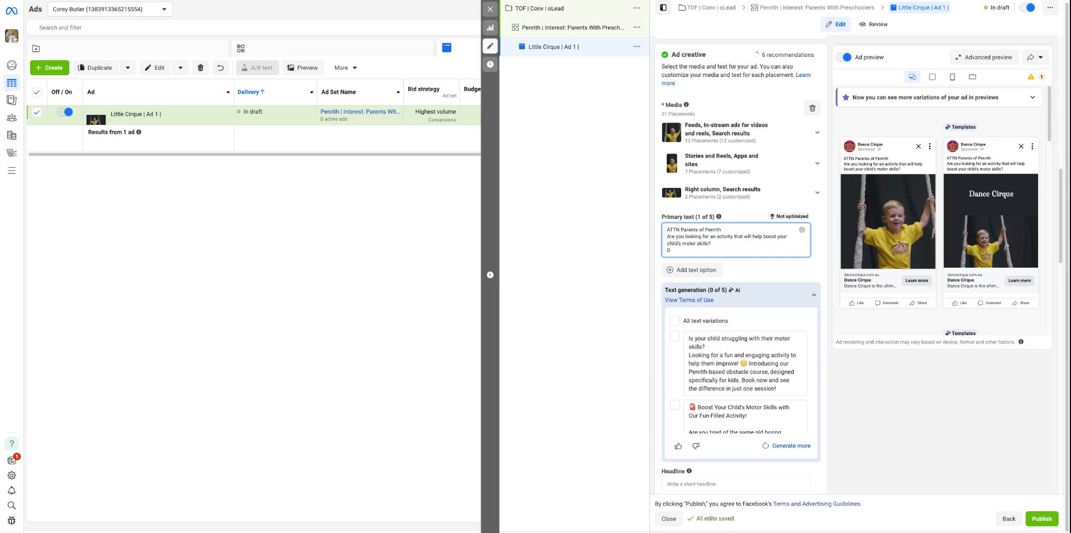
{"action": "key", "text": "BackSpace"}
{"action": "key", "text": "BackSpace"}
{"action": "type", "text": "L"}
{"action": "key", "text": "Return"}
{"action": "type", "text": "Little Cirque is a fun and engaging"}
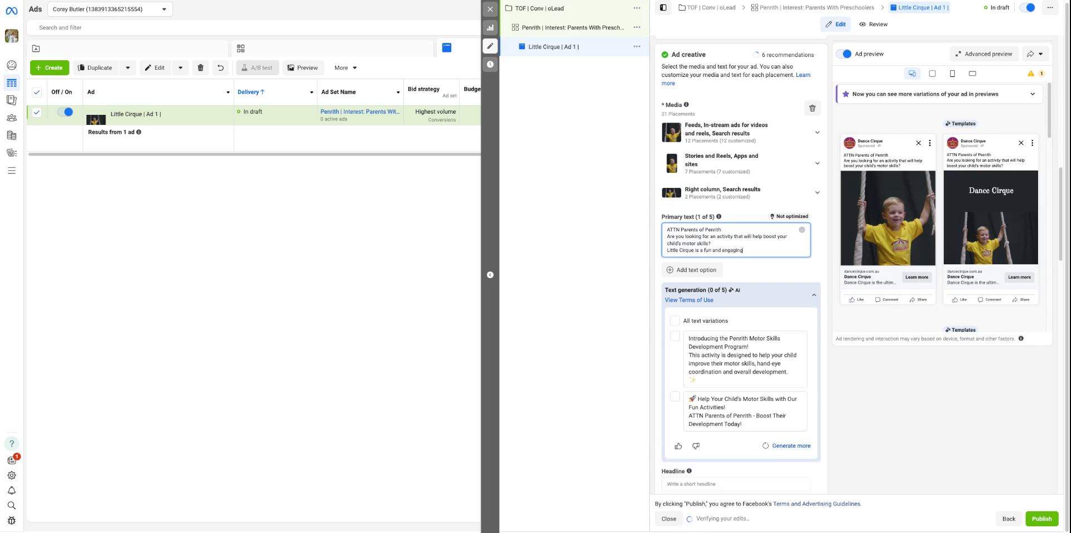
{"action": "type", "text": " prescho"}
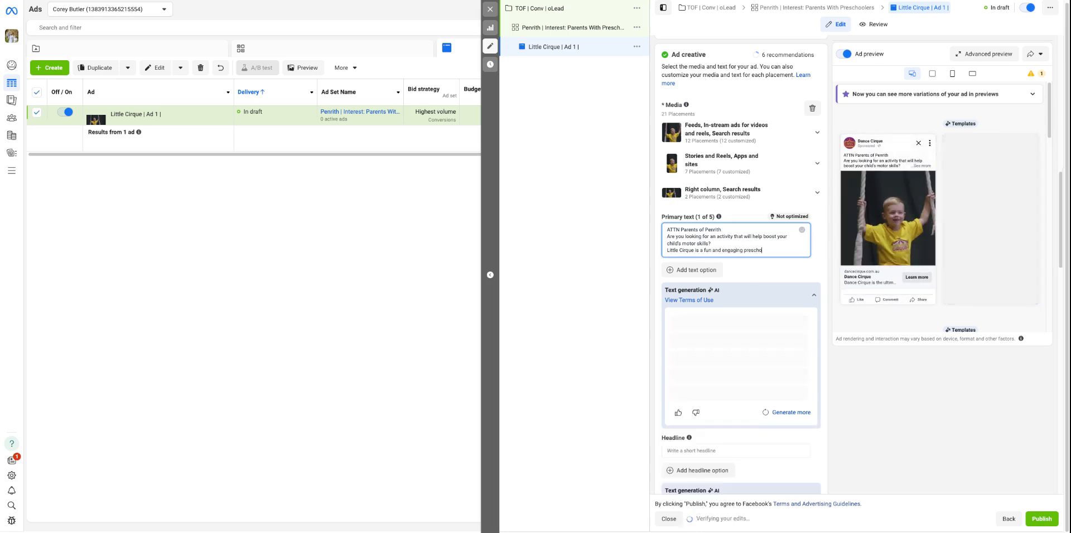
{"action": "type", "text": "ol program th"}
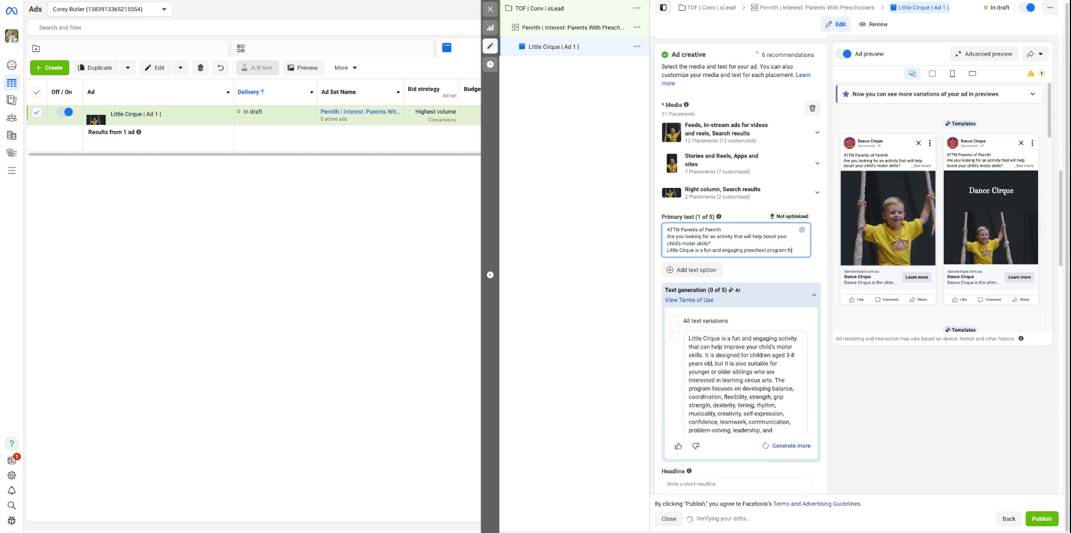
{"action": "type", "text": "at helps"}
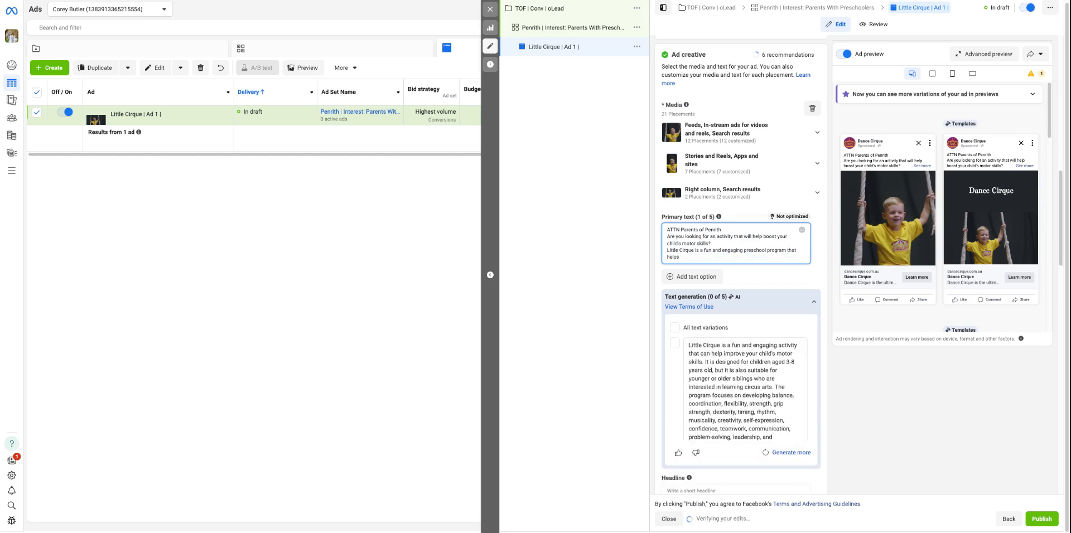
{"action": "type", "text": " your"}
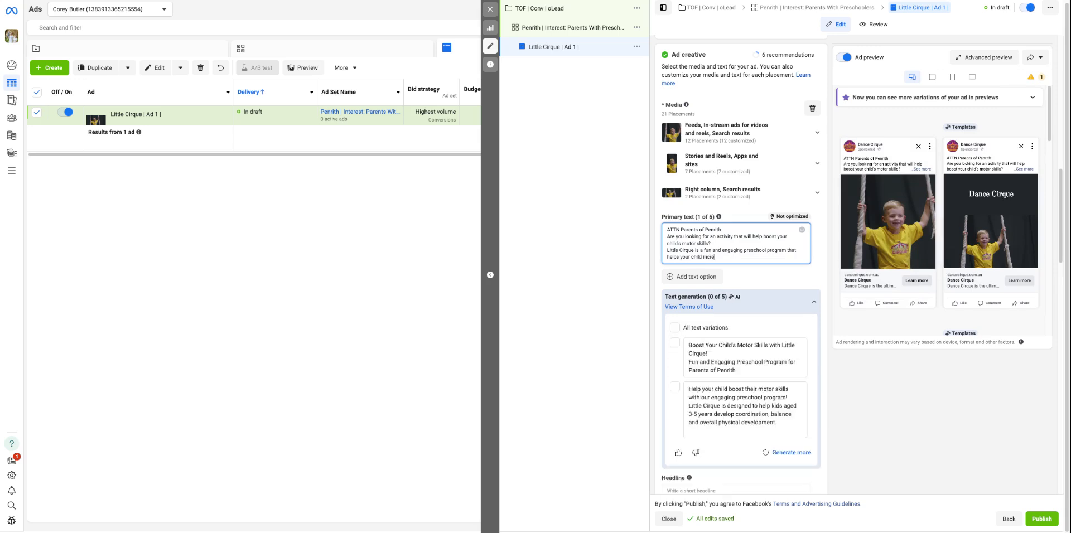
Finish the third line with "your child improve their motor skills and boost their confidence." and start a new line
{"action": "type", "text": "child increase the motor skil"}
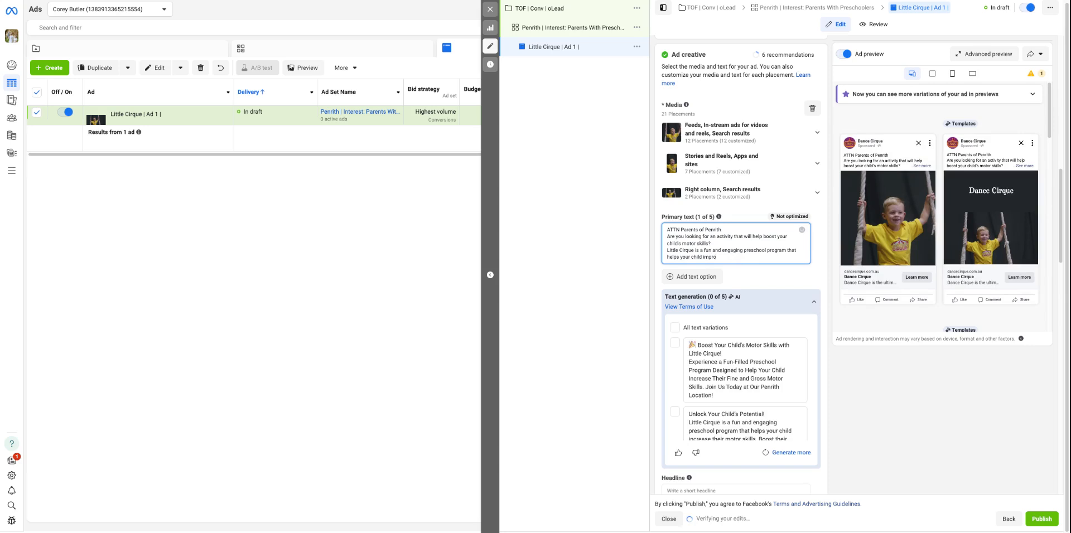
{"action": "type", "text": "their motor skills abn"}
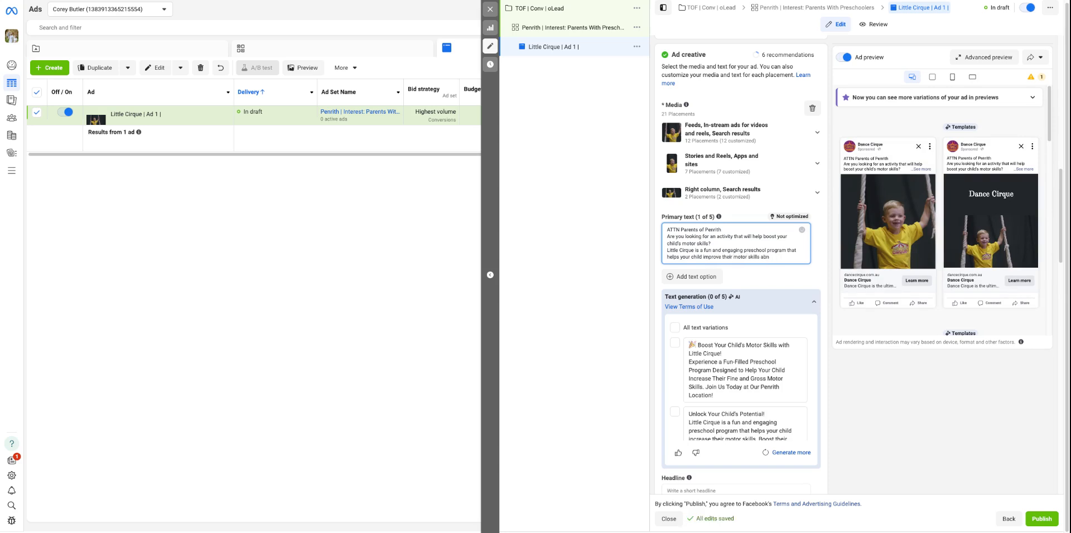
{"action": "type", "text": "d bo c"}
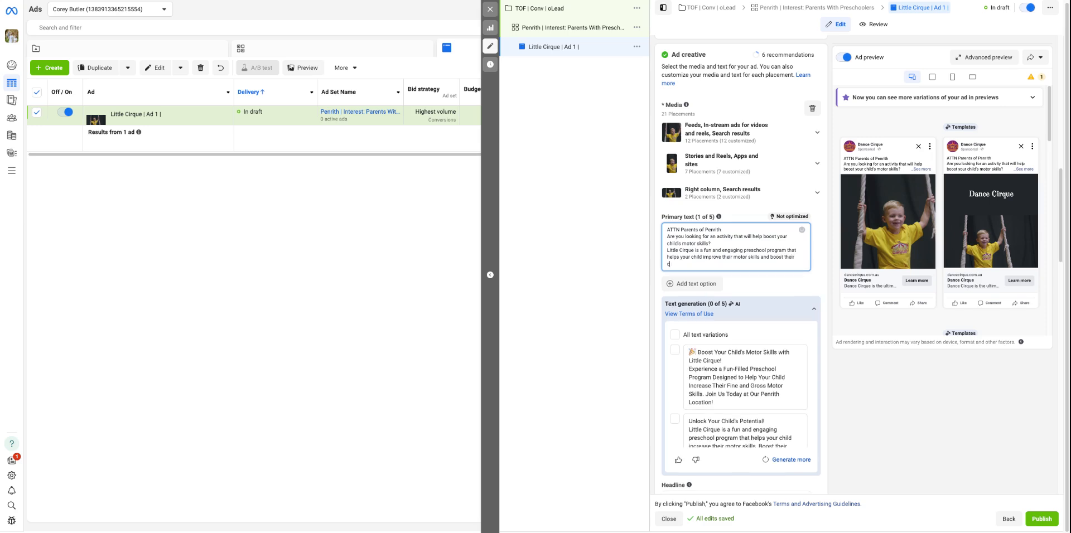
{"action": "type", "text": "onfidence."}
{"action": "key", "text": "Return"}
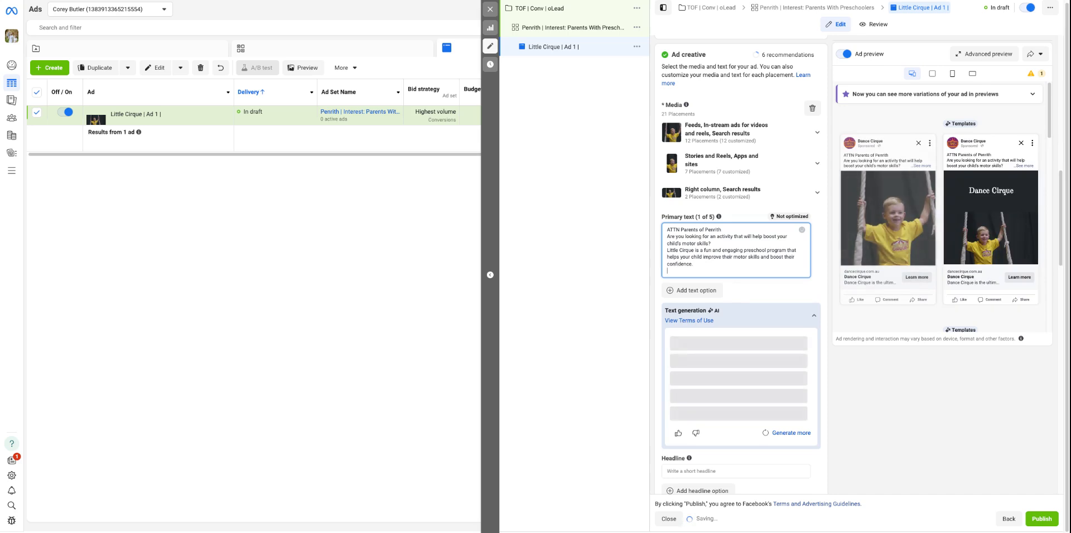
Insert blank lines before and after the Little Cirque paragraph in the primary text
{"action": "left_click", "coordinate": [720, 243]}
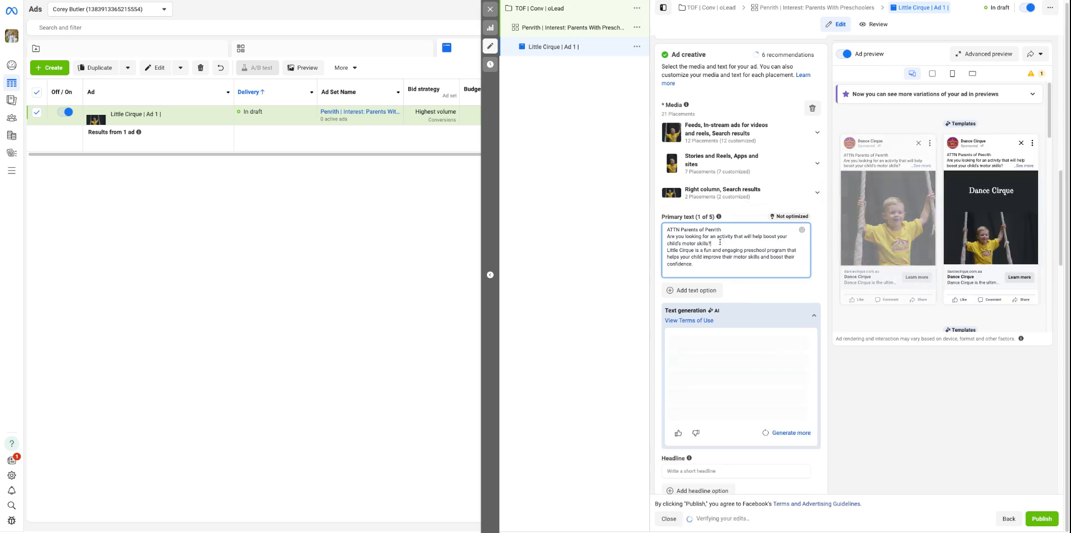
{"action": "key", "text": "Return"}
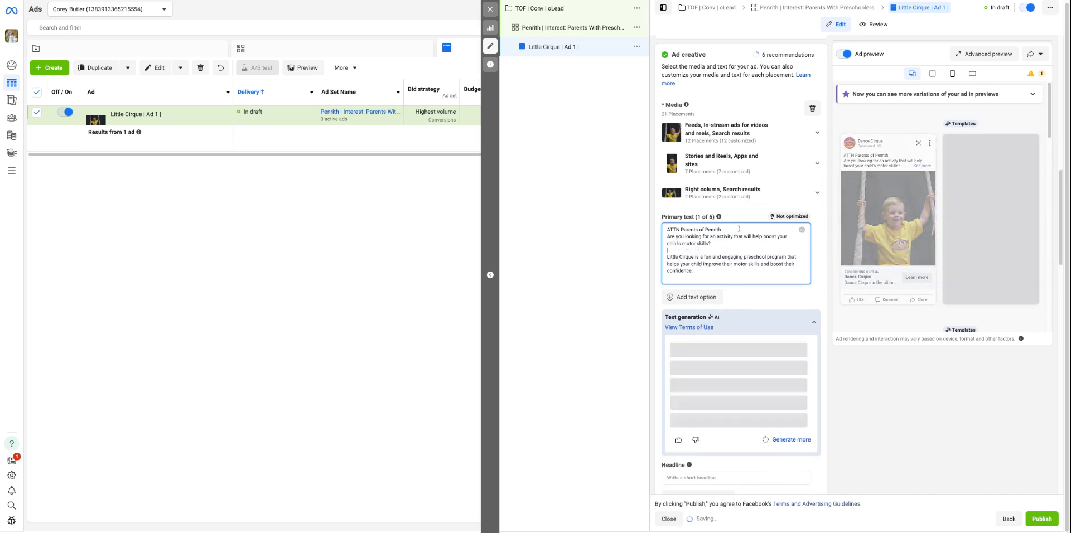
{"action": "left_click", "coordinate": [700, 274]}
{"action": "key", "text": "Return"}
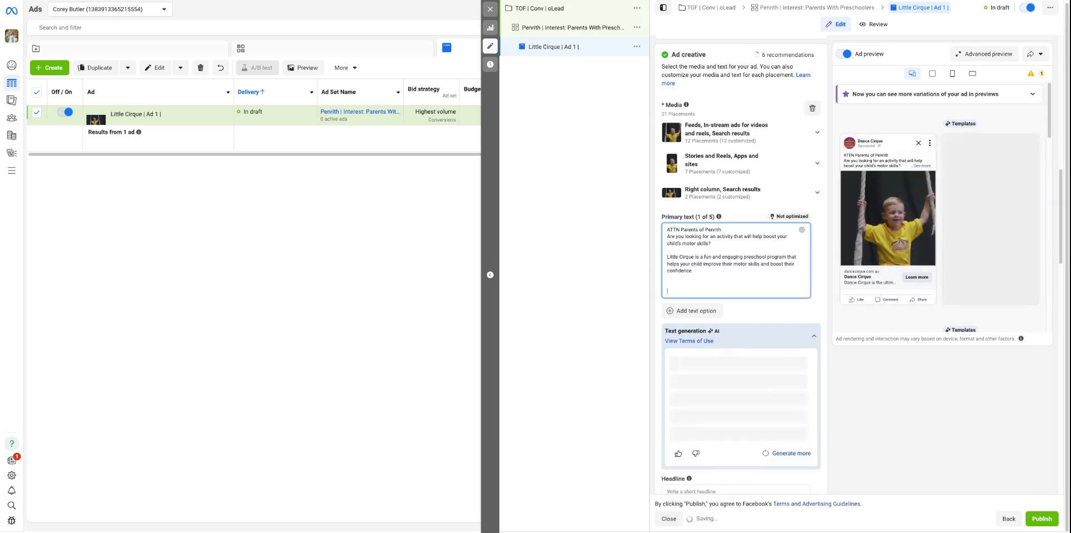
{"action": "key", "text": "BackSpace"}
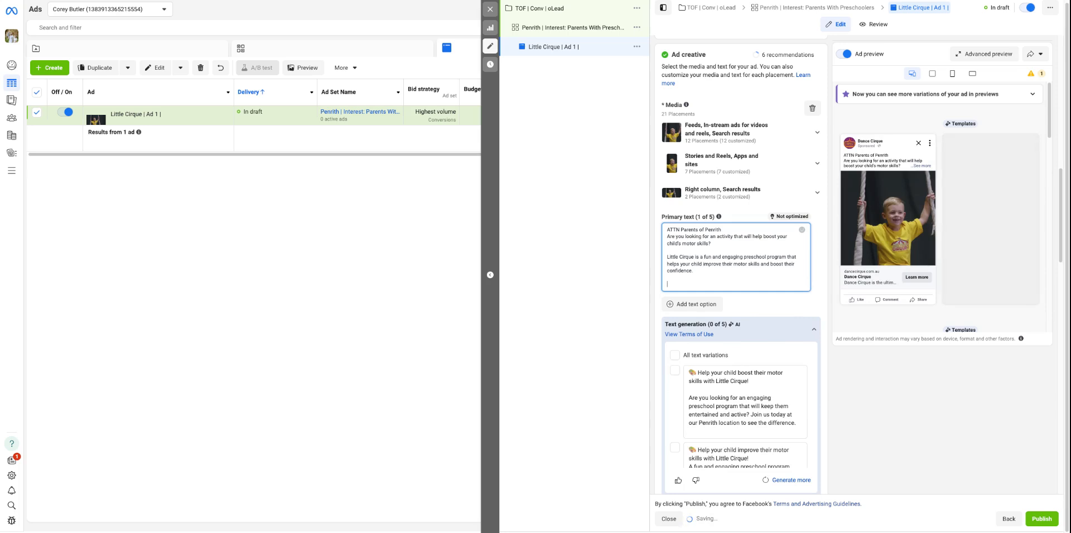
Add a closing line to the primary text: "Interested in learning more? Click the 'Learn More' button below for more information!"
{"action": "type", "text": "Do you want to find out more?"}
{"action": "left_click_drag", "start_coordinate": [736, 284], "coordinate": [666, 286]}
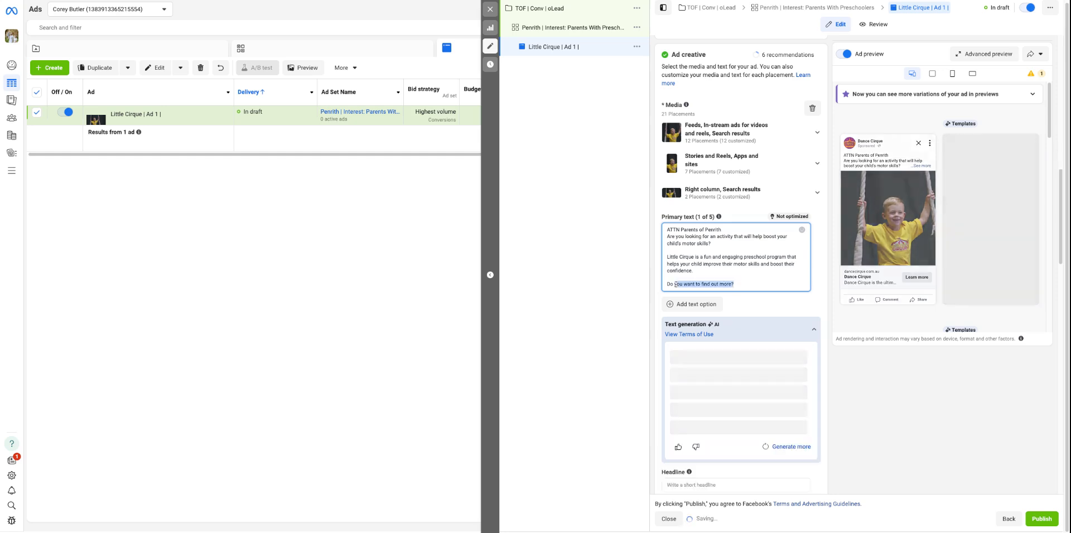
{"action": "type", "text": "Interested"}
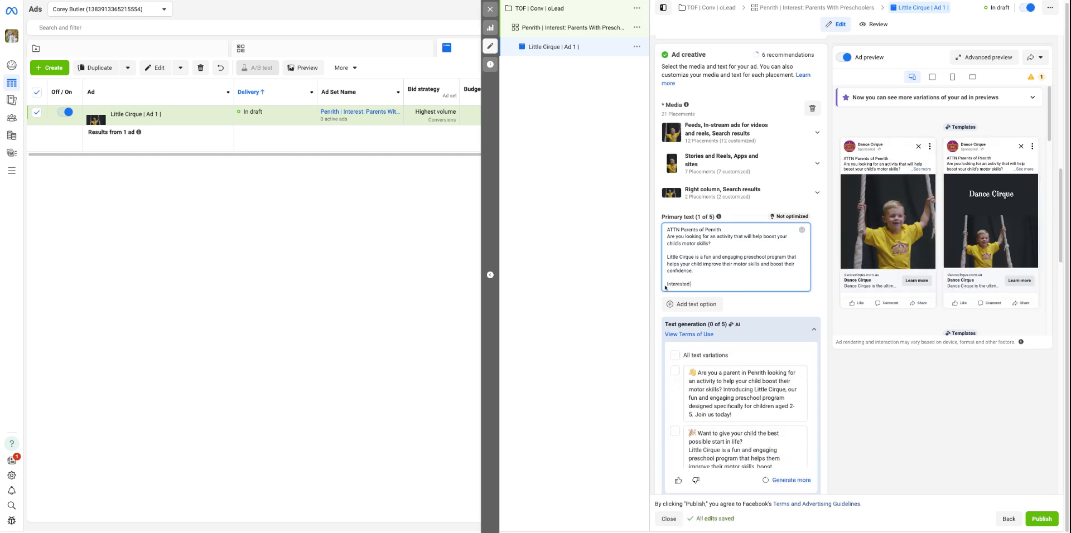
{"action": "type", "text": " in learning more? Click the 'Le"}
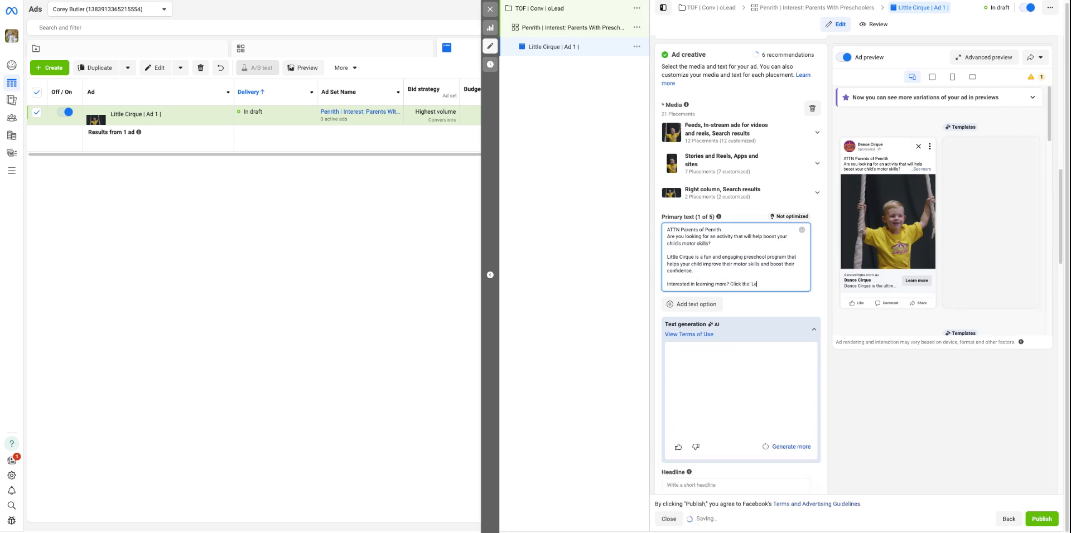
{"action": "type", "text": "arn More' button be"}
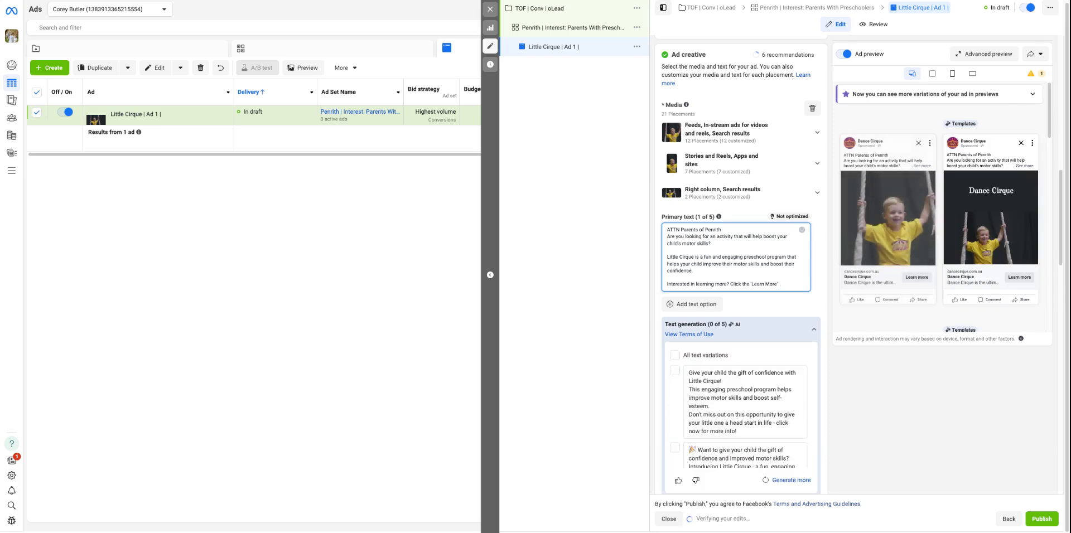
{"action": "type", "text": "low for more information!@"}
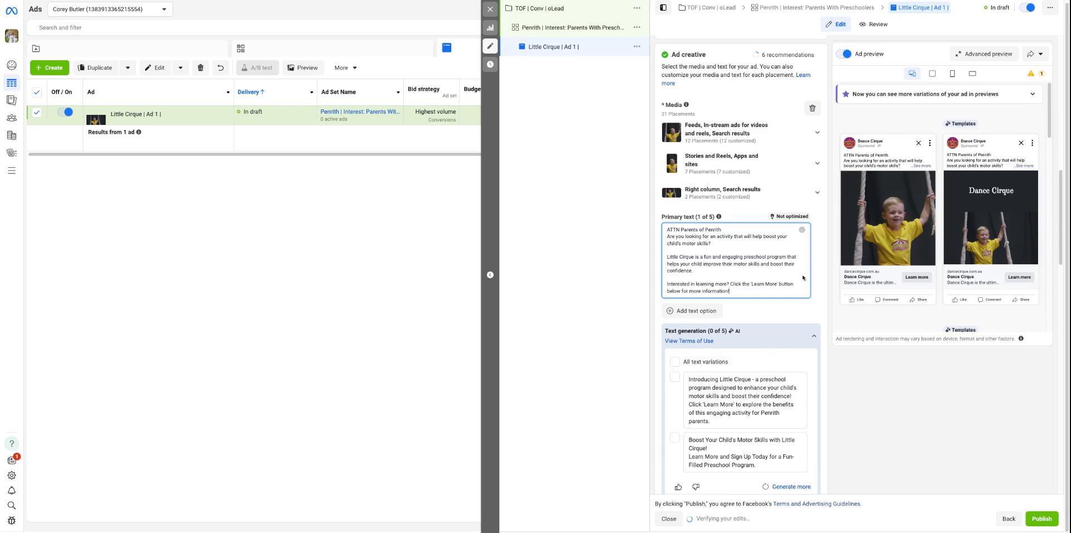
{"action": "scroll", "coordinate": [772, 282], "scroll_direction": "up", "scroll_amount": 3}
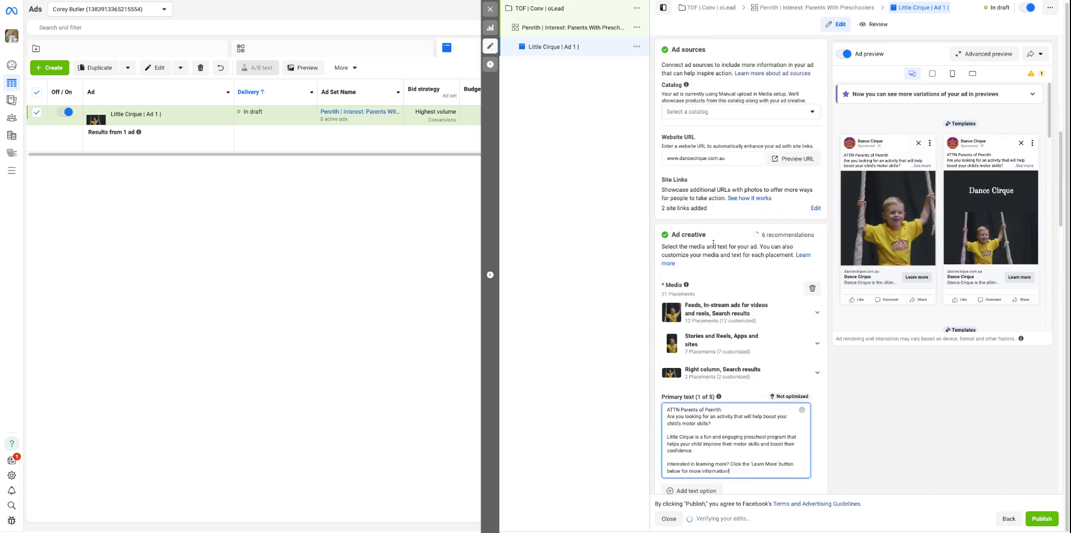
{"action": "scroll", "coordinate": [714, 244], "scroll_direction": "down", "scroll_amount": 5}
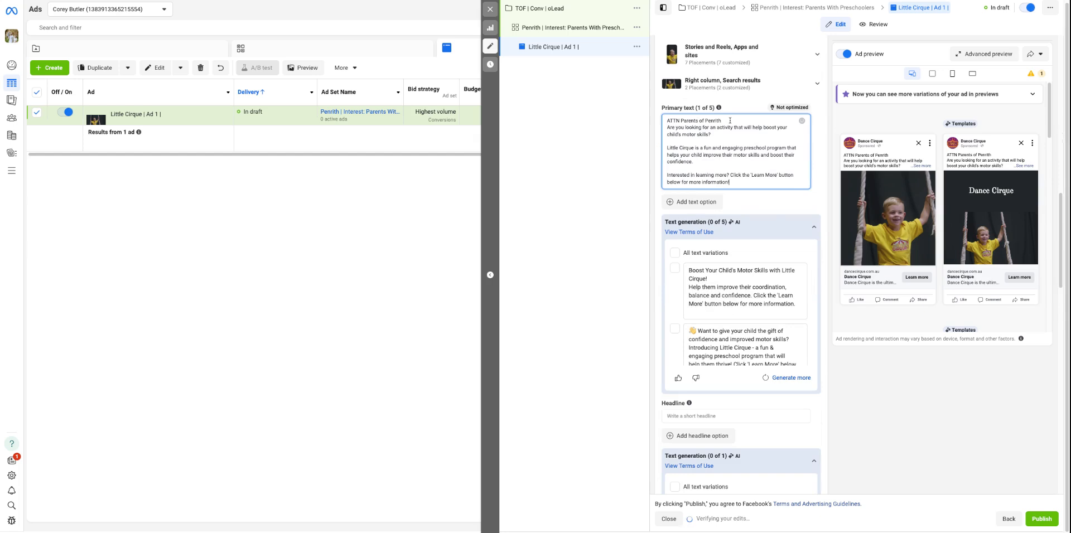
{"action": "scroll", "coordinate": [730, 121], "scroll_direction": "down", "scroll_amount": 1}
{"action": "scroll", "coordinate": [730, 121], "scroll_direction": "up", "scroll_amount": 1}
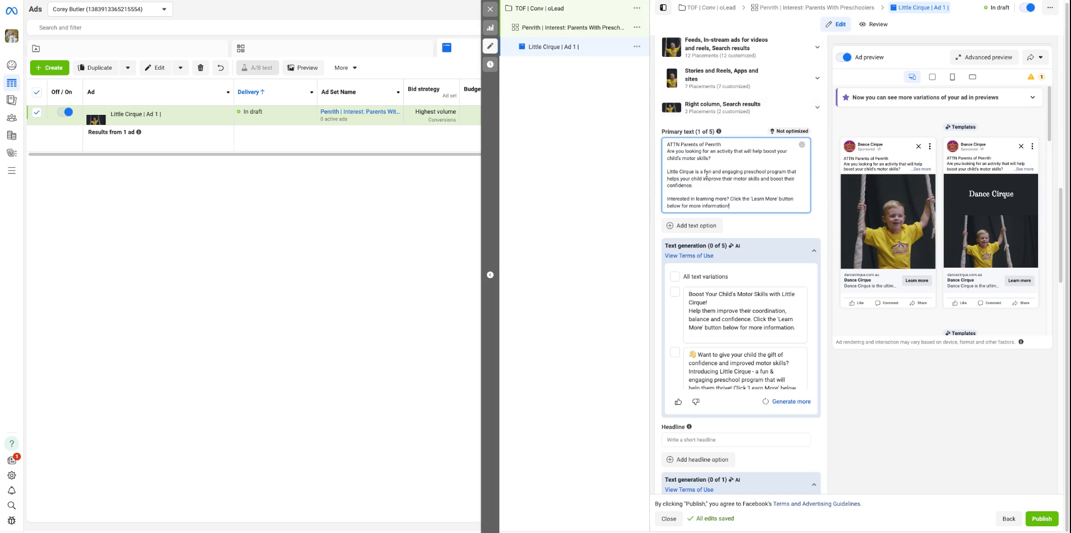
{"action": "scroll", "coordinate": [714, 168], "scroll_direction": "down", "scroll_amount": 1}
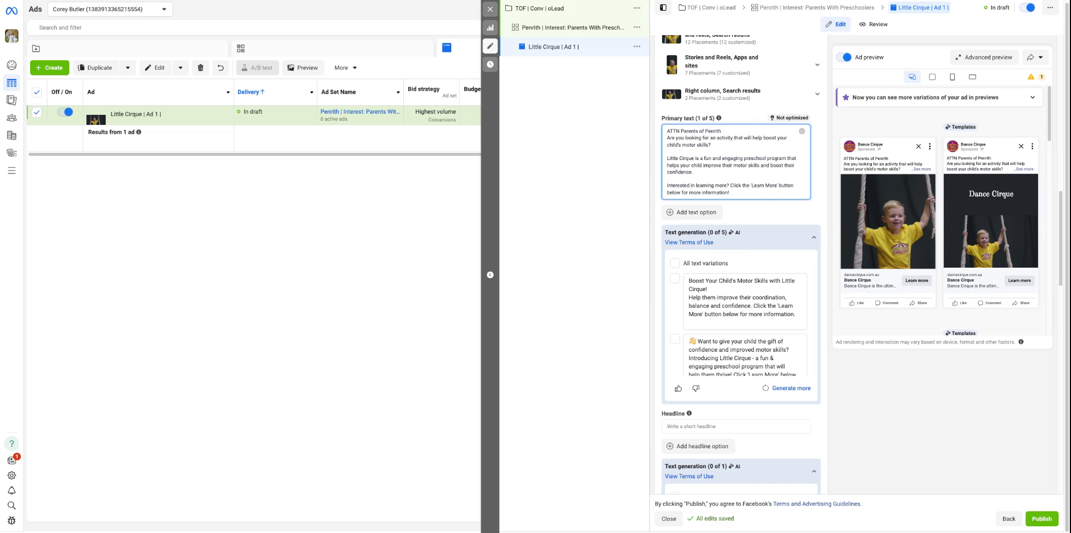
Enter "Dance Cirque | Preschool Program" as the ad's headline
{"action": "scroll", "coordinate": [728, 348], "scroll_direction": "down", "scroll_amount": 6}
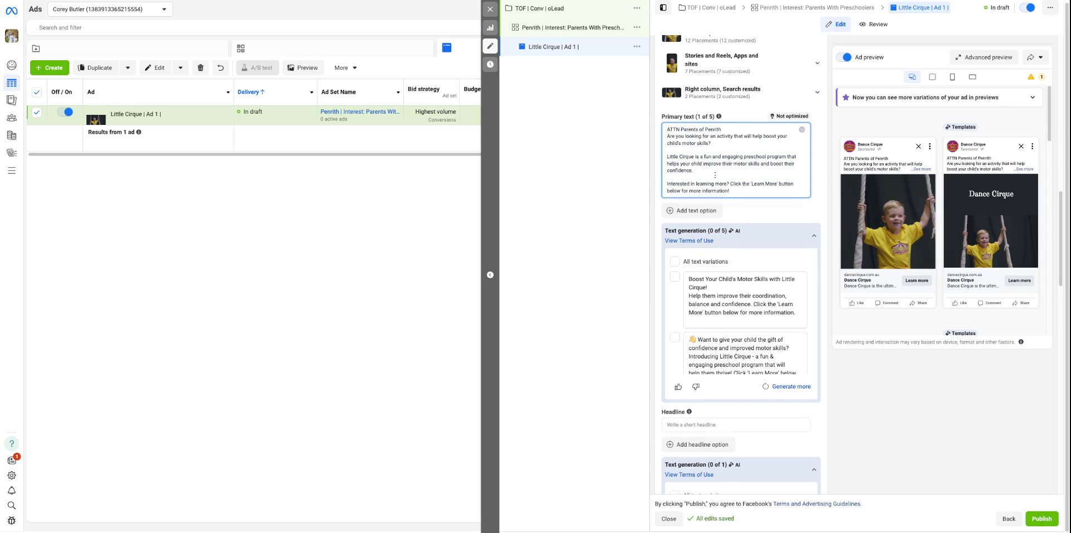
{"action": "left_click", "coordinate": [770, 334]}
{"action": "scroll", "coordinate": [770, 335], "scroll_direction": "down", "scroll_amount": 3}
{"action": "scroll", "coordinate": [941, 370], "scroll_direction": "up", "scroll_amount": 3}
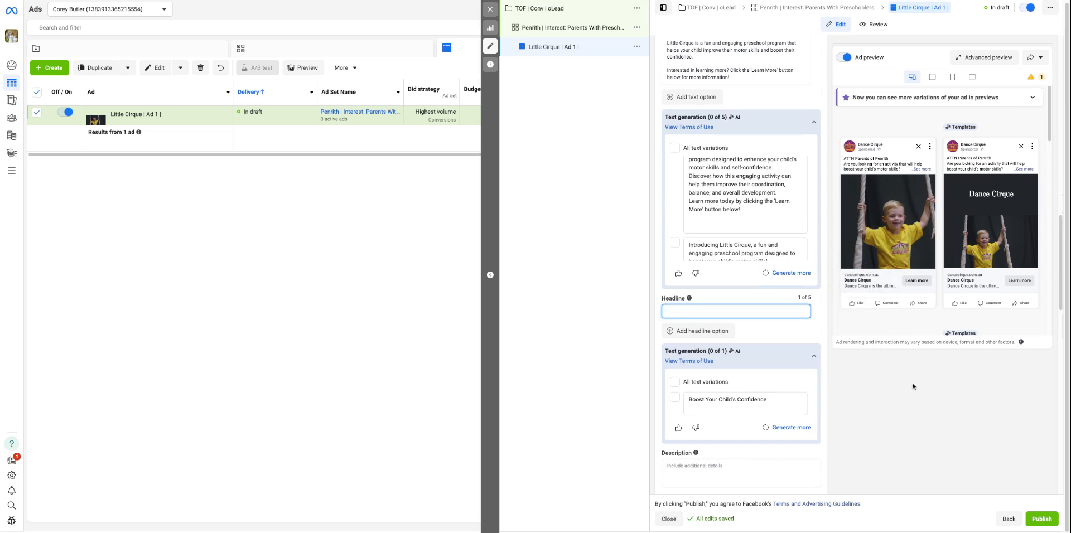
{"action": "type", "text": "Dance Cirque | Preschool"}
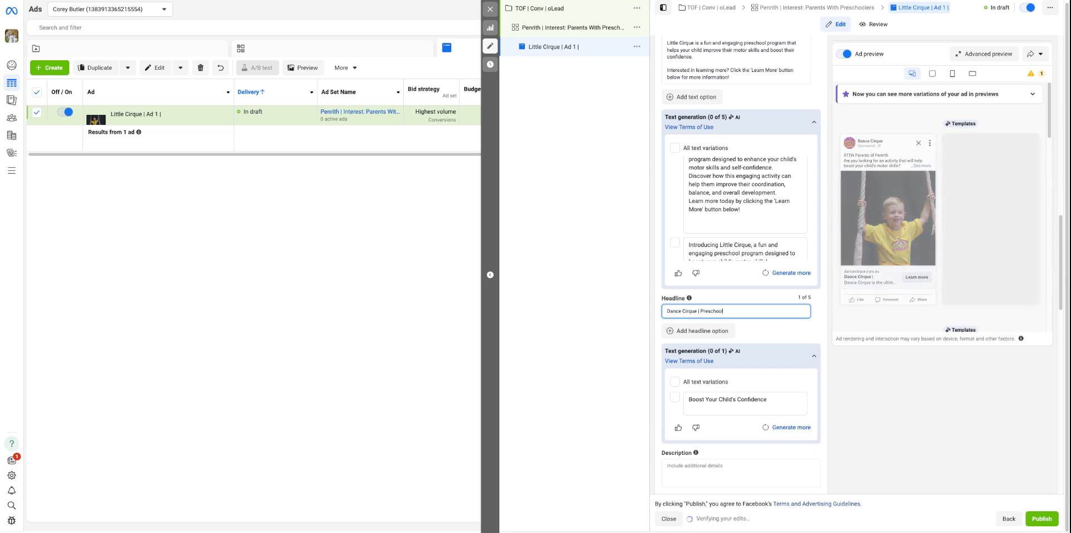
{"action": "type", "text": " Program"}
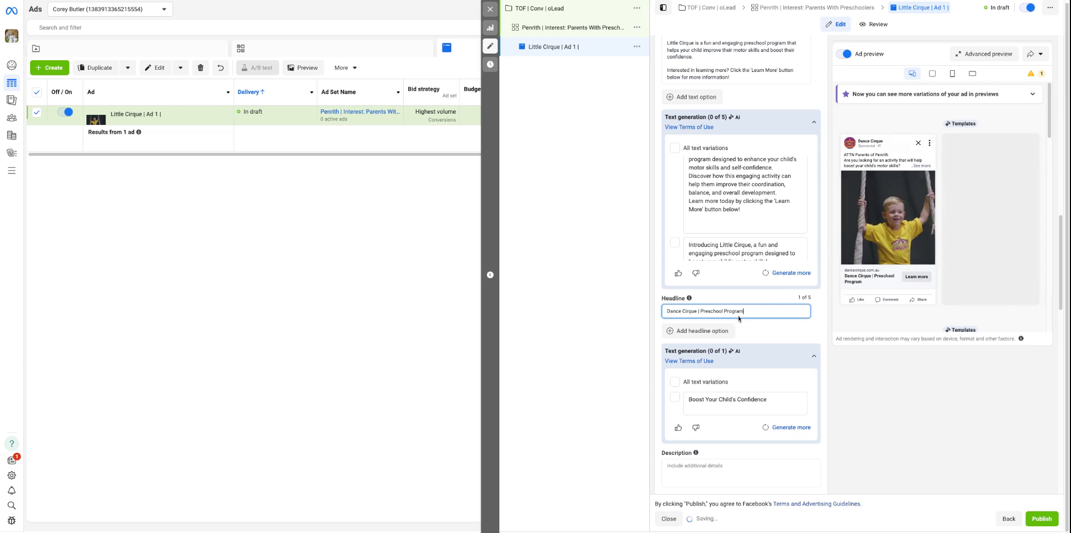
Replace the headline with "Find Out More About Our Little Cirque Program"
{"action": "triple_click", "coordinate": [758, 311]}
{"action": "key", "text": "BackSpace"}
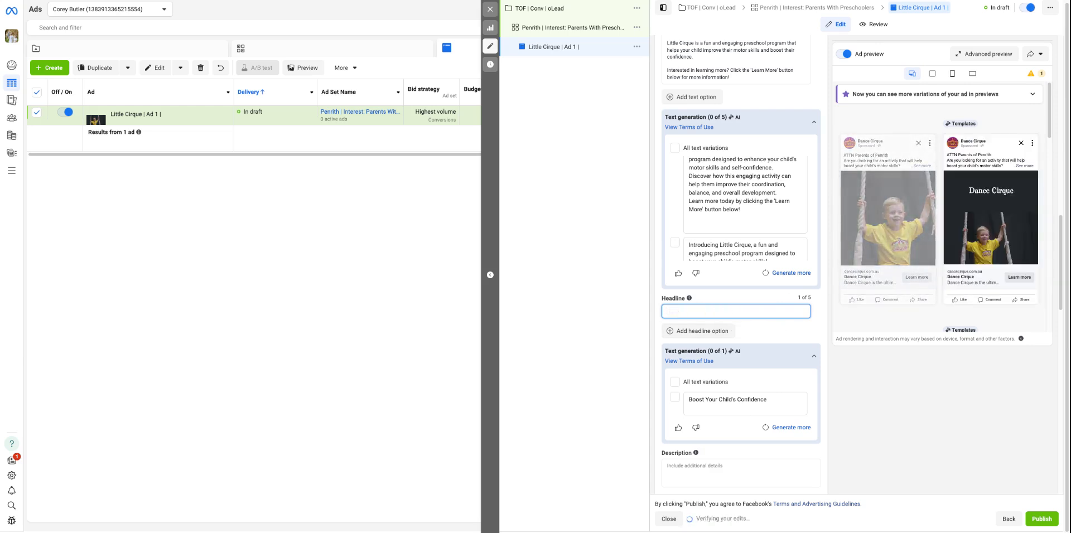
{"action": "type", "text": "Find Out More About"}
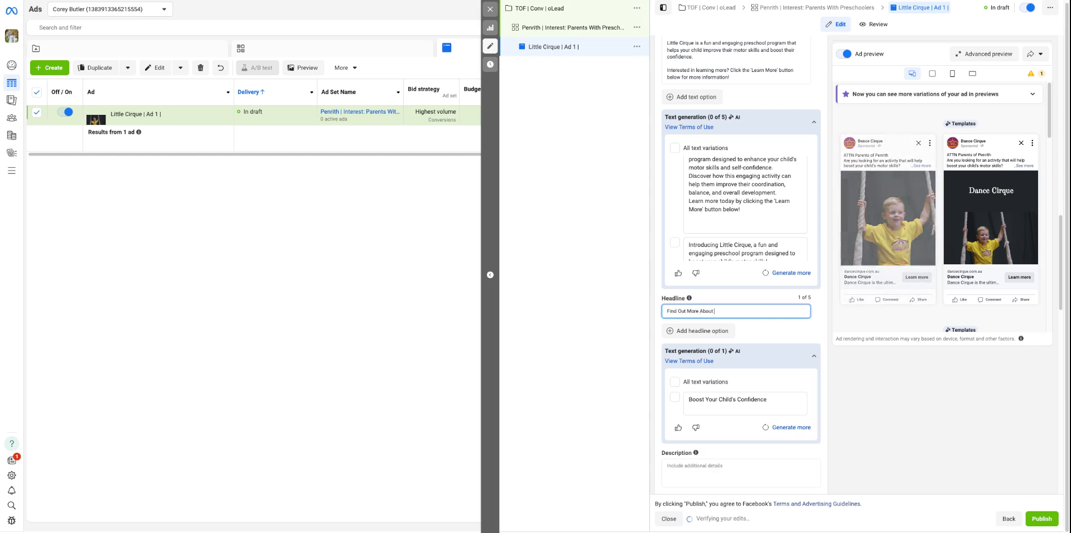
{"action": "type", "text": " Our Little Cirque P"}
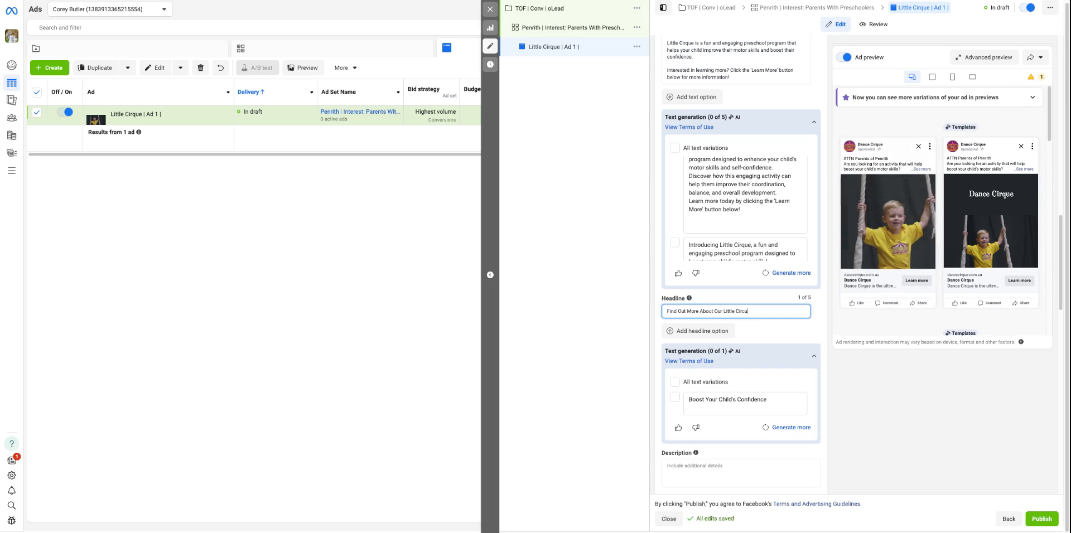
{"action": "type", "text": "rogram"}
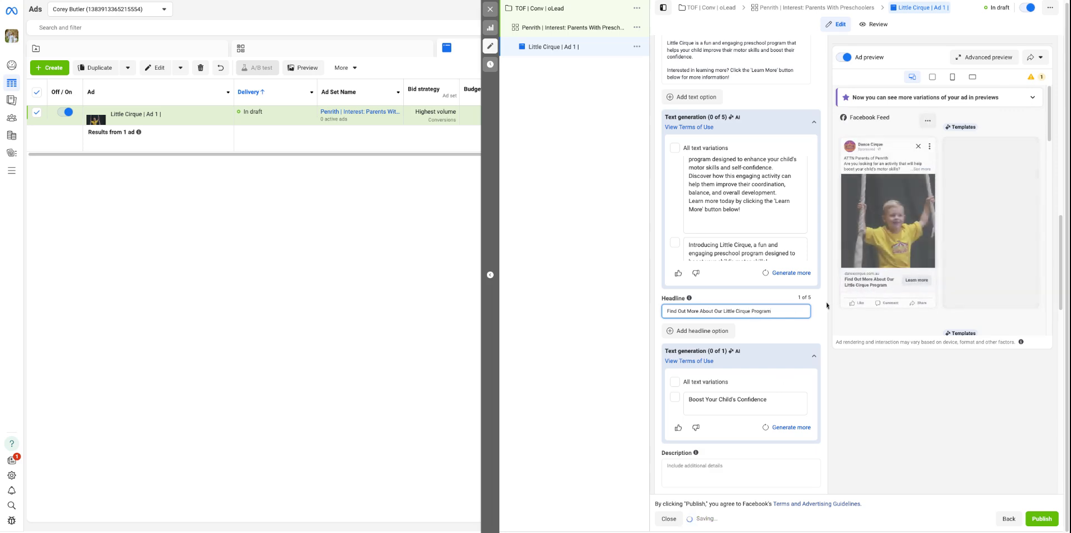
Look through the available call-to-action options for the ad without changing the selection
{"action": "scroll", "coordinate": [882, 364], "scroll_direction": "down", "scroll_amount": 2}
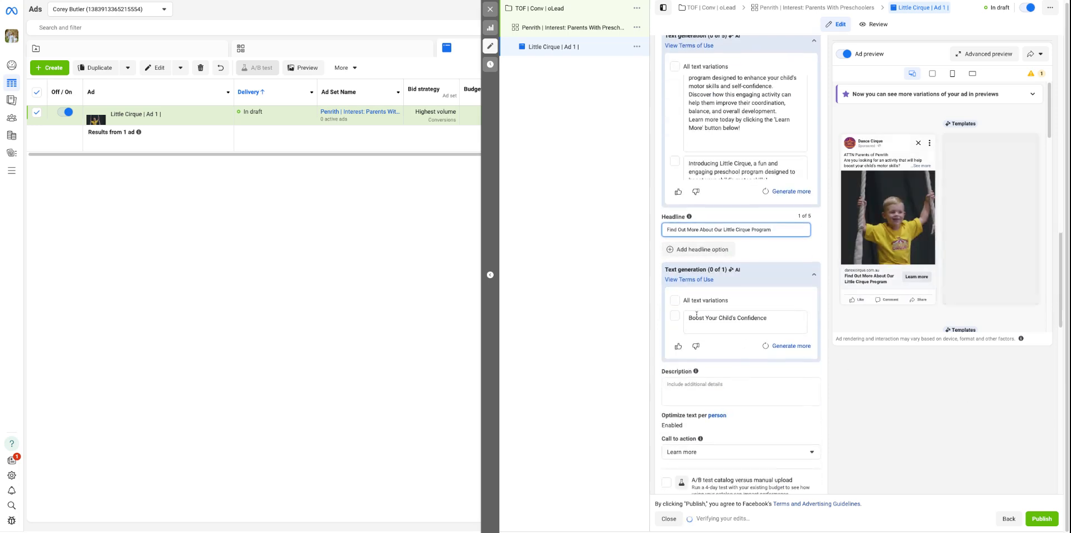
{"action": "scroll", "coordinate": [721, 377], "scroll_direction": "down", "scroll_amount": 2}
{"action": "scroll", "coordinate": [721, 376], "scroll_direction": "down", "scroll_amount": 2}
{"action": "left_click", "coordinate": [729, 304]}
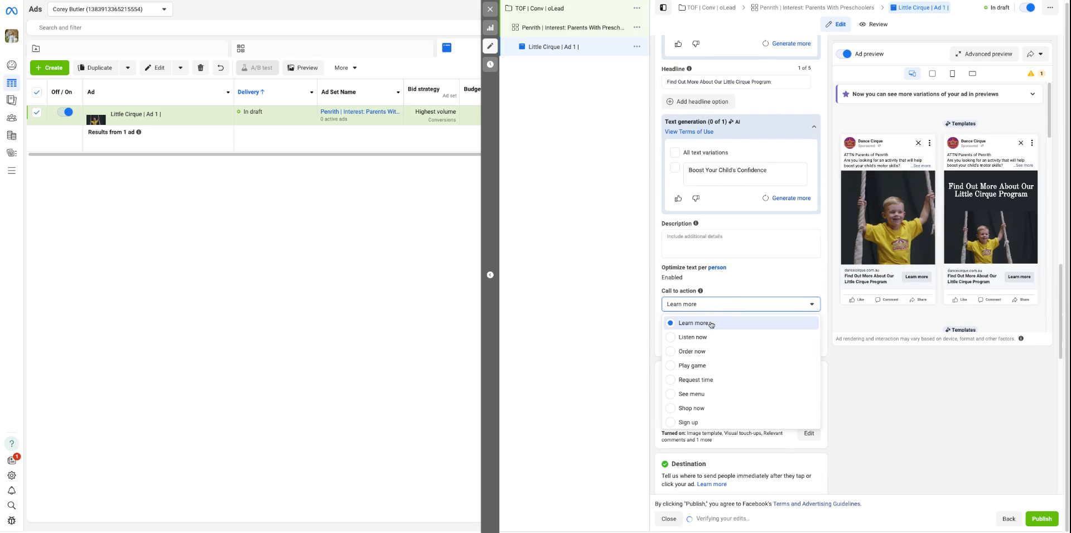
{"action": "scroll", "coordinate": [714, 368], "scroll_direction": "down", "scroll_amount": 1}
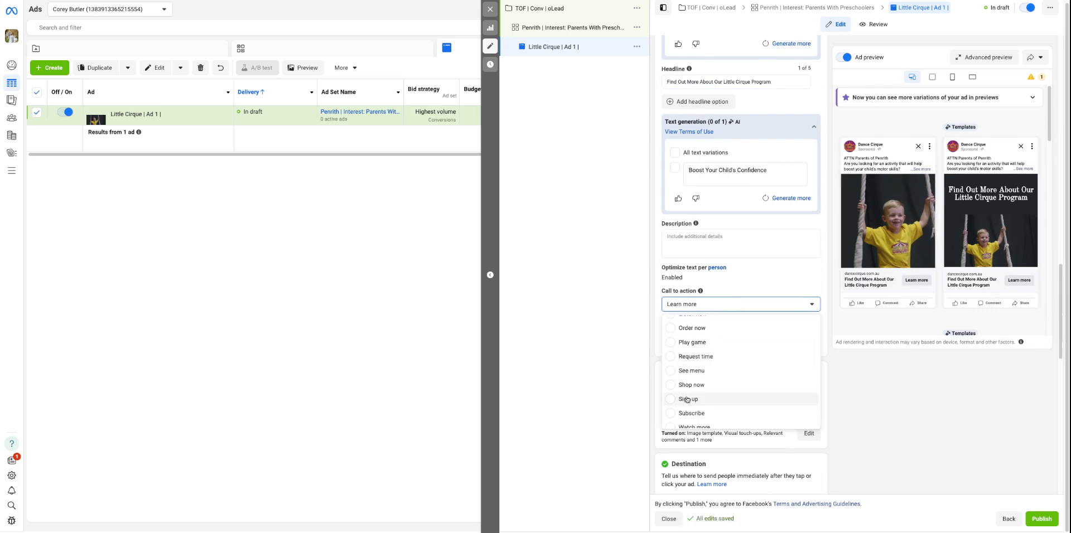
{"action": "left_click", "coordinate": [876, 388]}
Replace the primary text's closing "Interested in learning more?" paragraph with "Sign up today for a free Little Cirque class!"
{"action": "scroll", "coordinate": [787, 298], "scroll_direction": "down", "scroll_amount": 1}
{"action": "scroll", "coordinate": [787, 299], "scroll_direction": "up", "scroll_amount": 3}
{"action": "scroll", "coordinate": [787, 298], "scroll_direction": "up", "scroll_amount": 6}
{"action": "left_click", "coordinate": [702, 166]}
{"action": "key", "text": "Return"}
{"action": "key", "text": "Return"}
{"action": "type", "text": "S"}
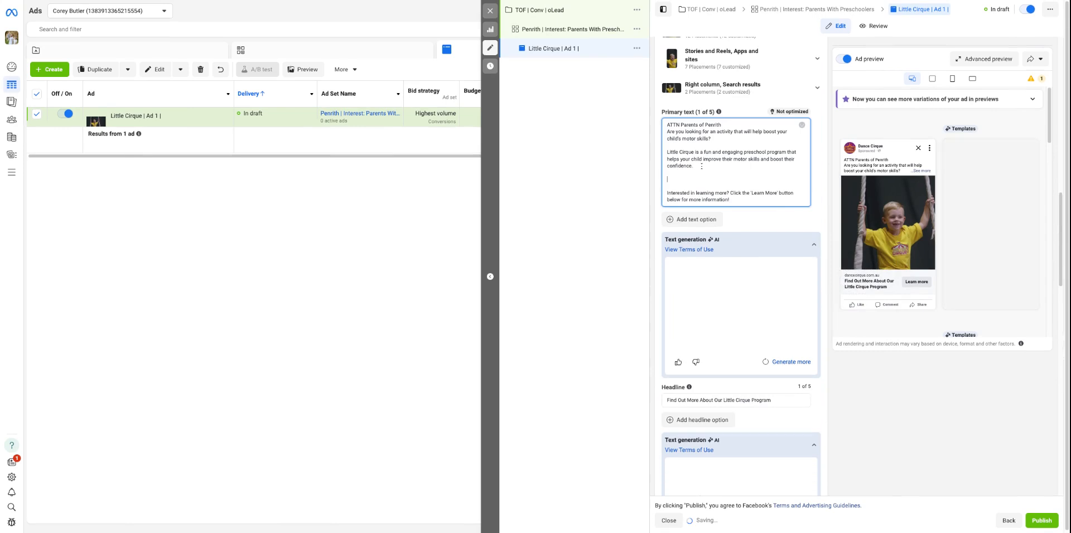
{"action": "type", "text": "ign up today for a free Little Cirqu"}
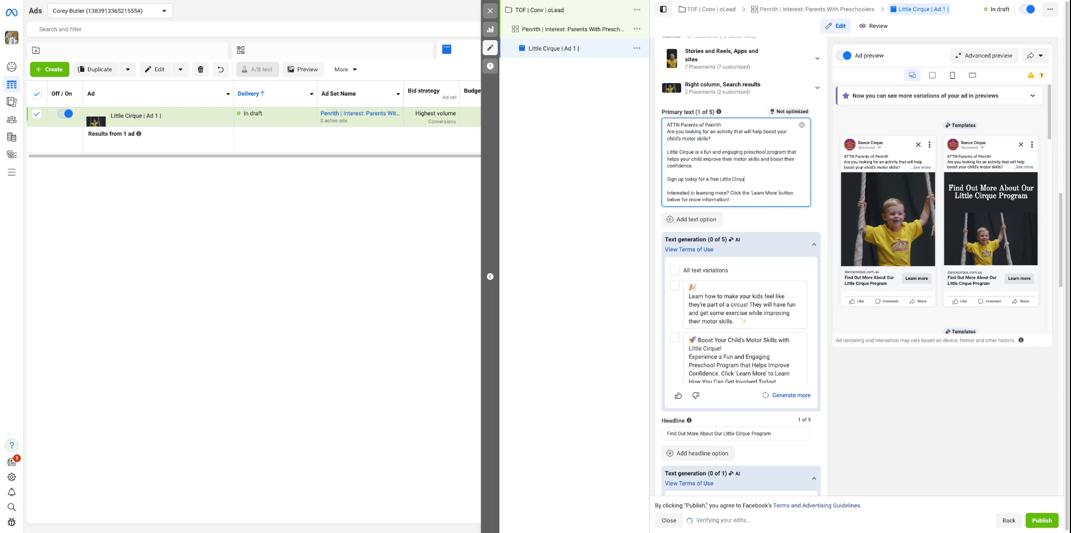
{"action": "type", "text": "e class for"}
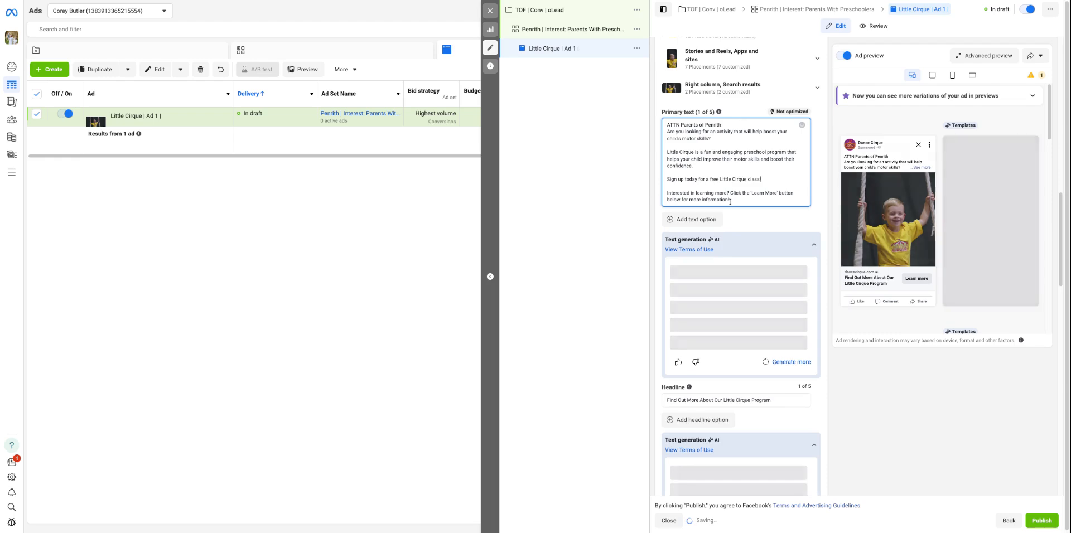
{"action": "triple_click", "coordinate": [677, 193]}
{"action": "key", "text": "BackSpace"}
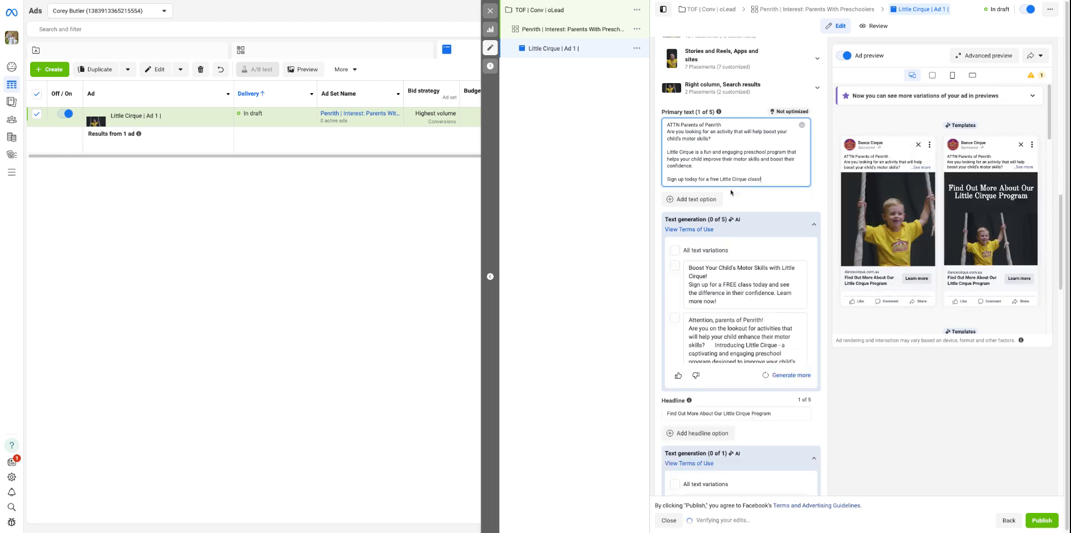
Set the ad's call to action to Sign up
{"action": "scroll", "coordinate": [704, 374], "scroll_direction": "down", "scroll_amount": 6}
{"action": "left_click", "coordinate": [725, 327]}
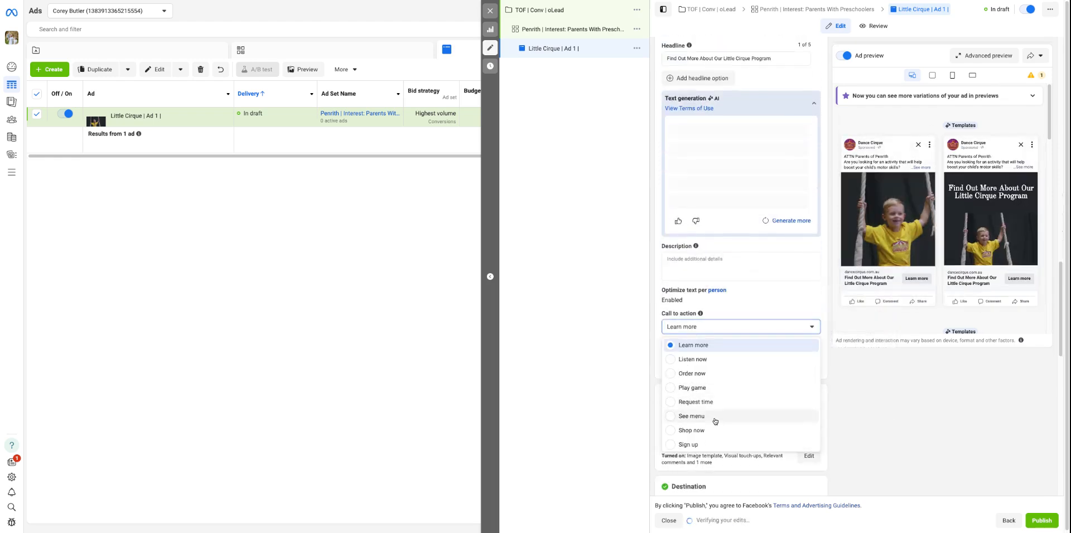
{"action": "left_click", "coordinate": [702, 437]}
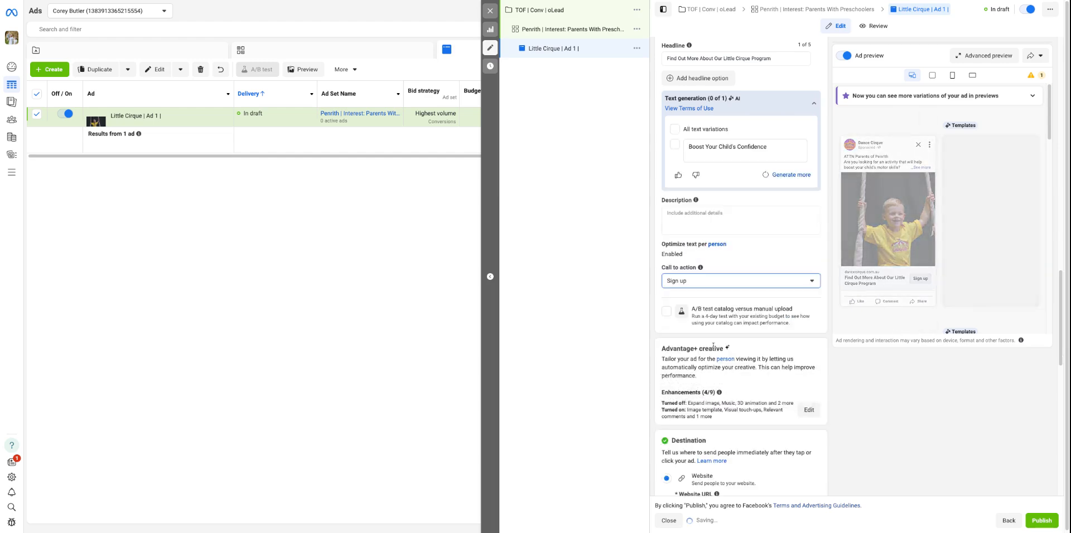
Review the ad's destination, tracking, identity and ad setup settings
{"action": "scroll", "coordinate": [744, 404], "scroll_direction": "down", "scroll_amount": 4}
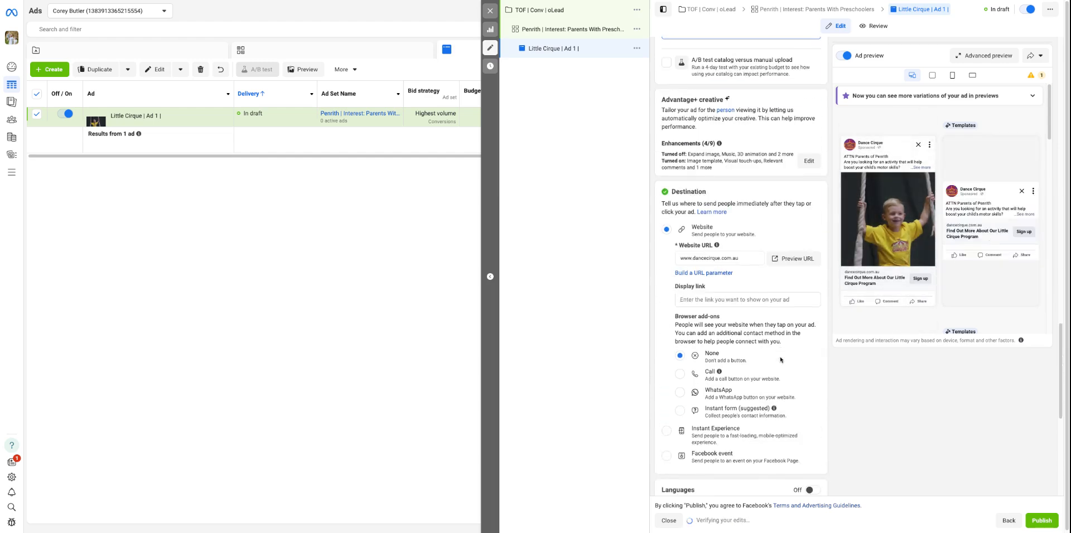
{"action": "scroll", "coordinate": [726, 265], "scroll_direction": "down", "scroll_amount": 6}
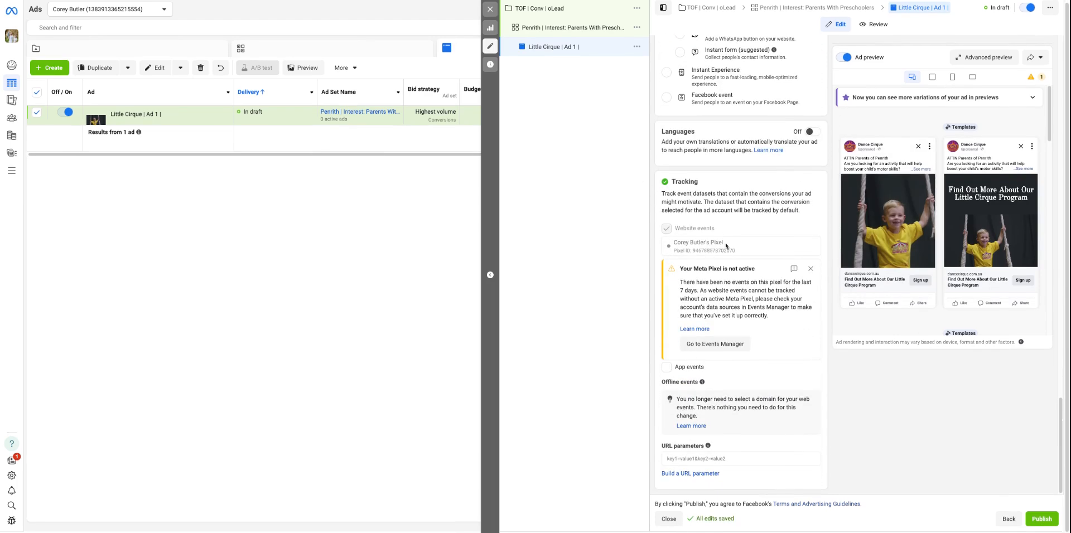
{"action": "scroll", "coordinate": [725, 243], "scroll_direction": "up", "scroll_amount": 10}
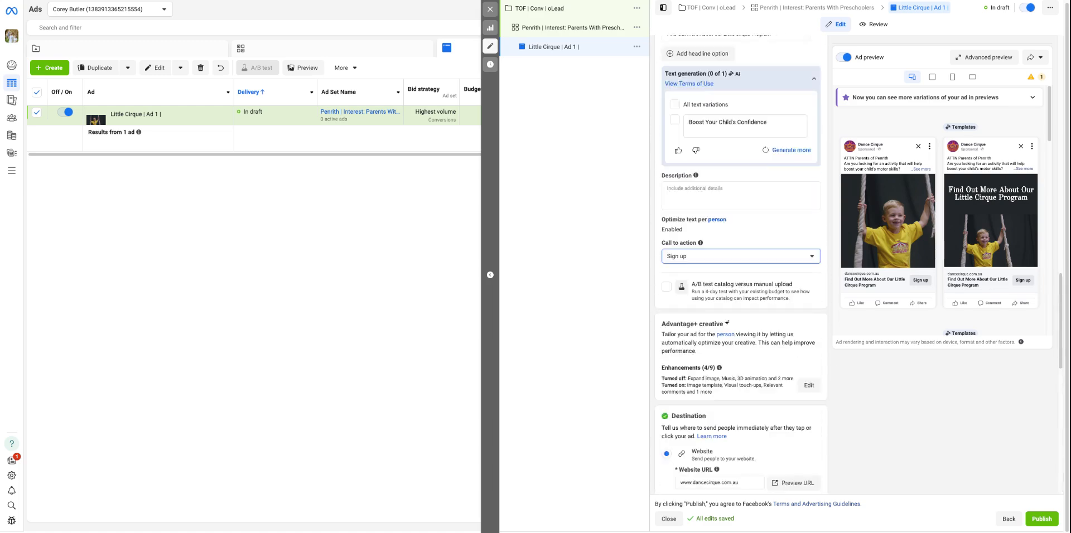
{"action": "scroll", "coordinate": [741, 265], "scroll_direction": "up", "scroll_amount": 8}
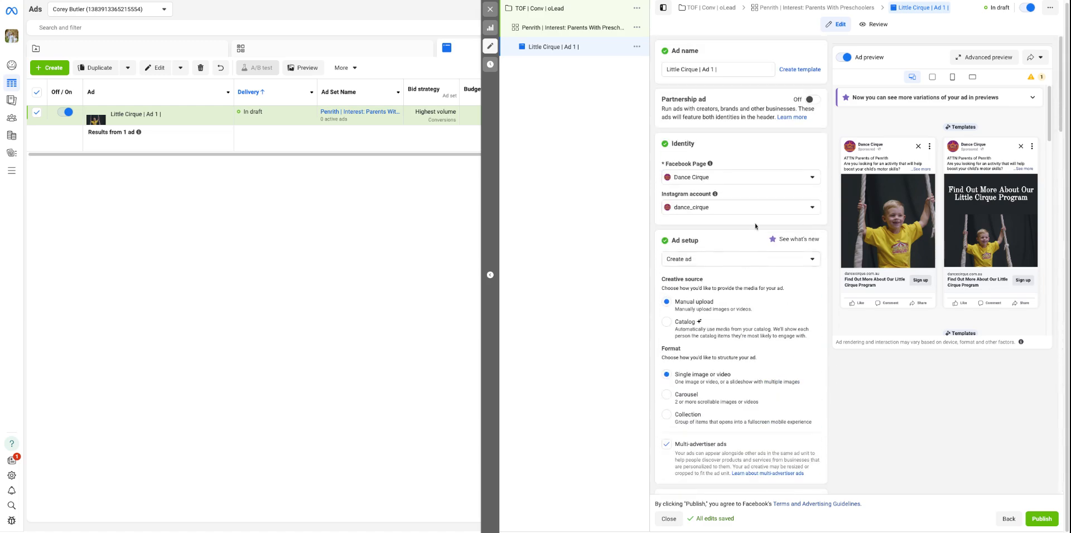
{"action": "scroll", "coordinate": [771, 259], "scroll_direction": "down", "scroll_amount": 1}
{"action": "scroll", "coordinate": [773, 274], "scroll_direction": "down", "scroll_amount": 3}
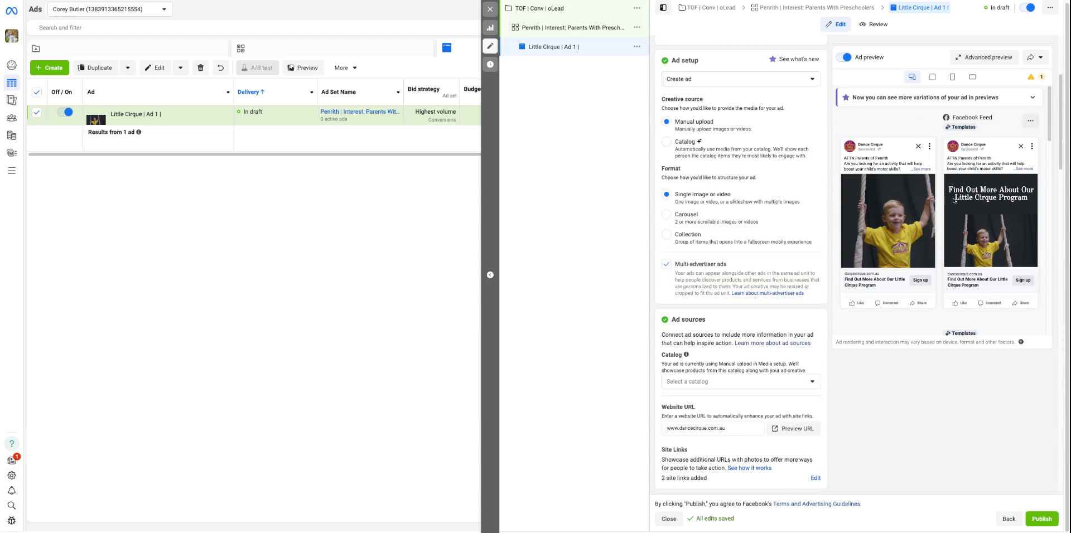
Close the Little Cirque ad's editor and go to the campaign's ad set list
{"action": "scroll", "coordinate": [783, 318], "scroll_direction": "down", "scroll_amount": 3}
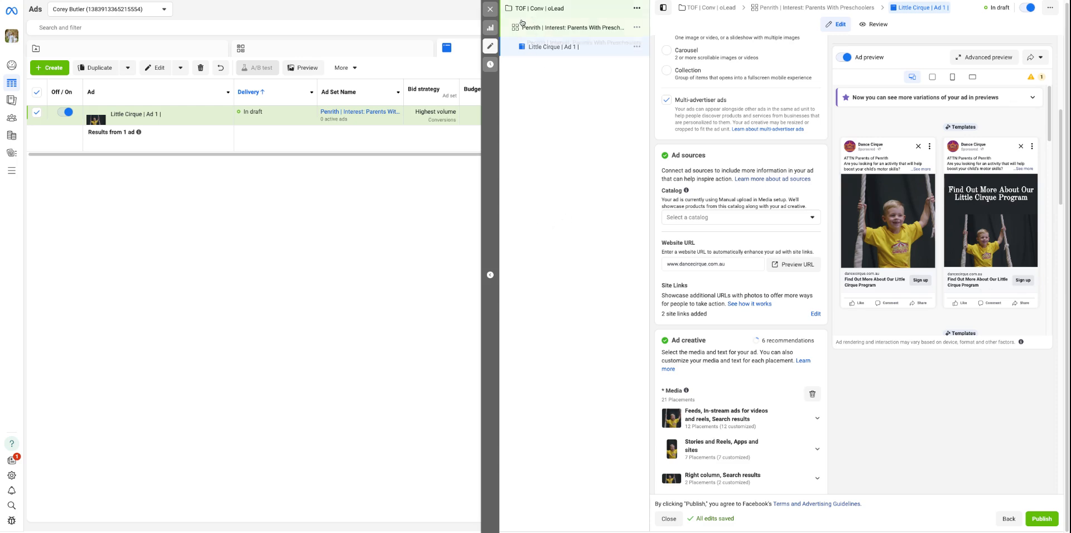
{"action": "left_click", "coordinate": [486, 9]}
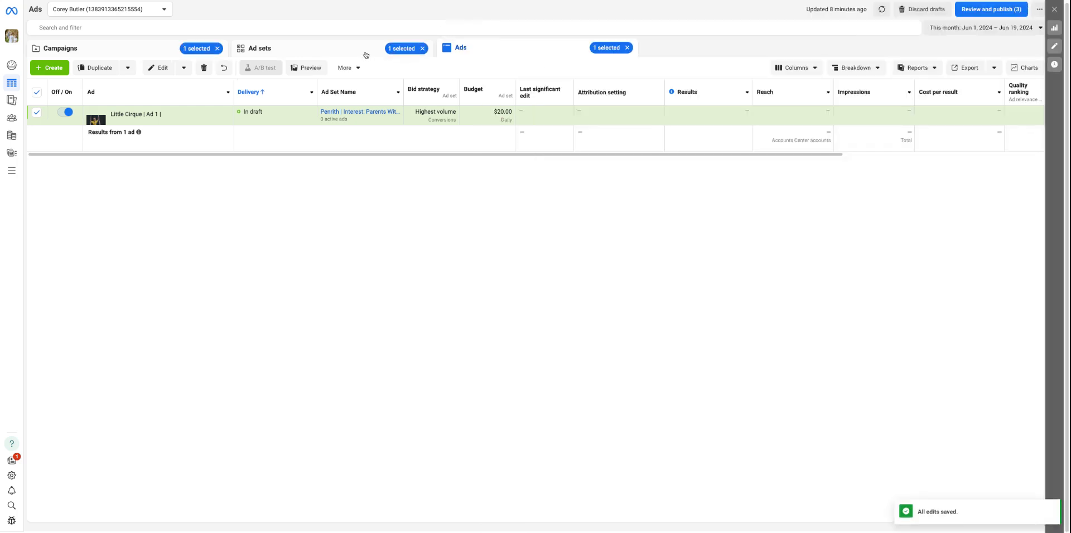
{"action": "left_click", "coordinate": [348, 109]}
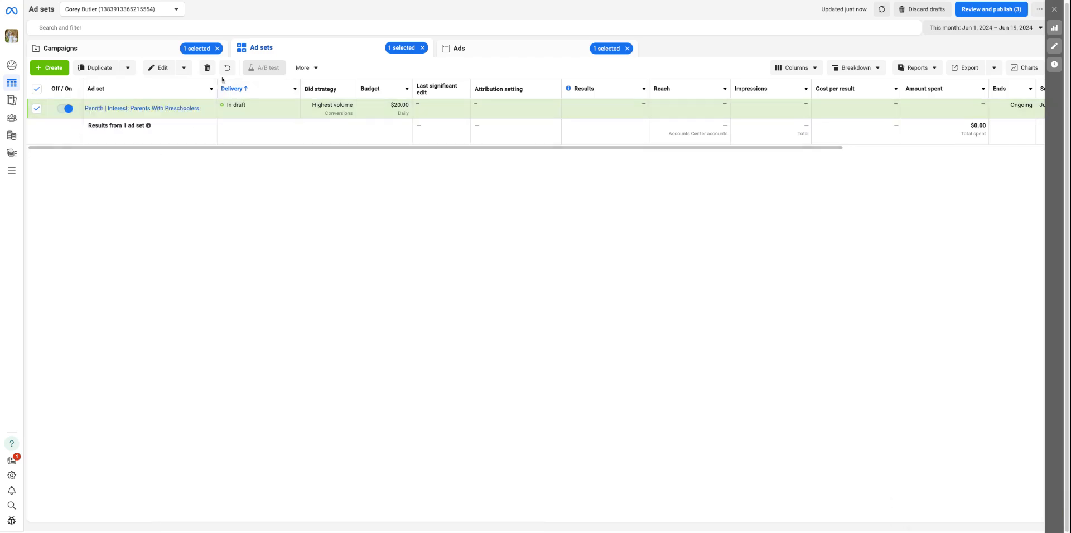
{"action": "left_click", "coordinate": [217, 85]}
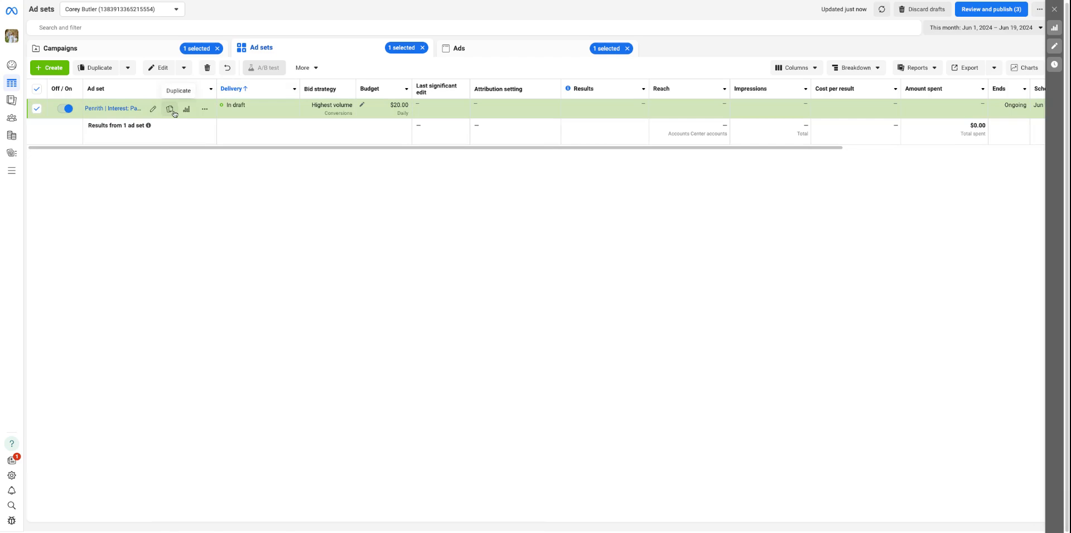
Create an ad set named "Penrith | Demographics: Parents with Teenagers" with an unnamed new ad in the TOF | Conv | oLead campaign
{"action": "left_click", "coordinate": [40, 72]}
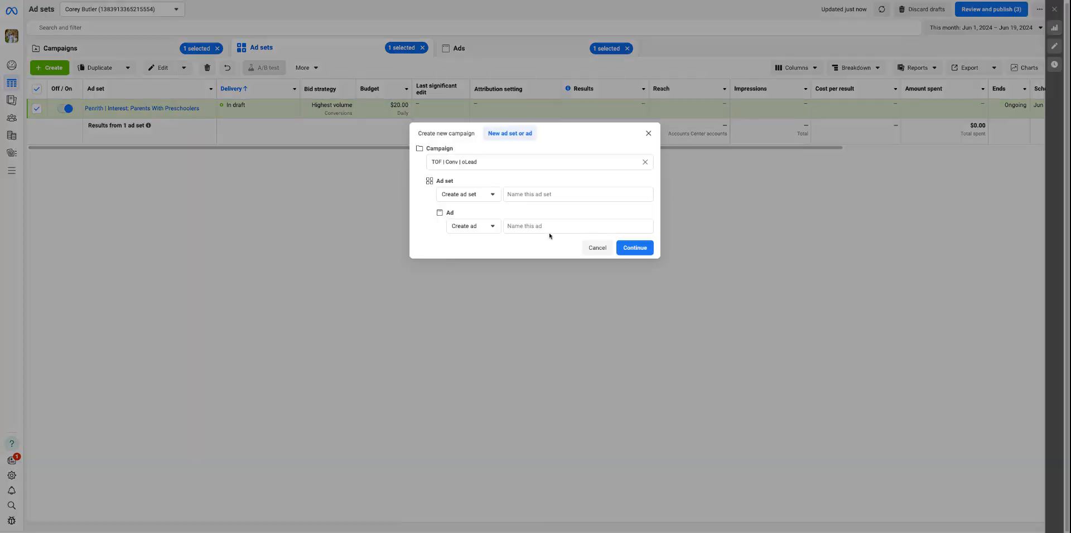
{"action": "left_click", "coordinate": [524, 194]}
{"action": "type", "text": "Pe"}
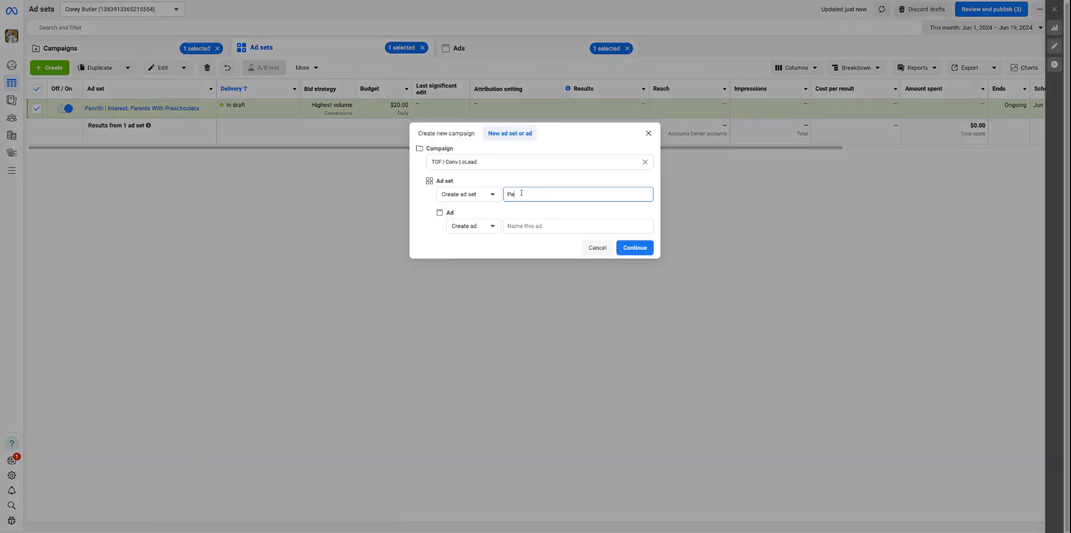
{"action": "type", "text": "nrith | Demographics: Parents with Teenagers"}
{"action": "left_click", "coordinate": [546, 227]}
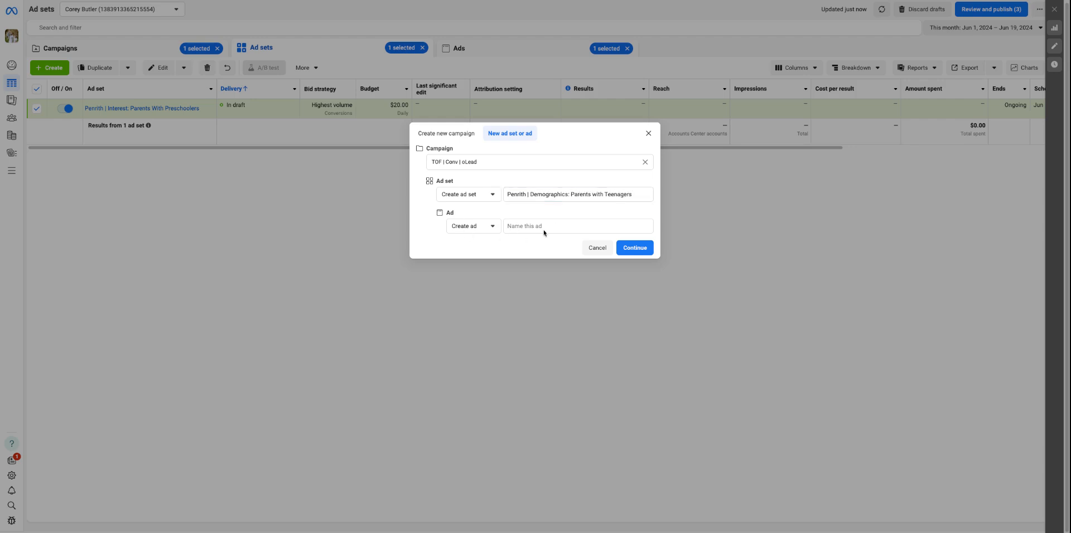
{"action": "left_click", "coordinate": [634, 248]}
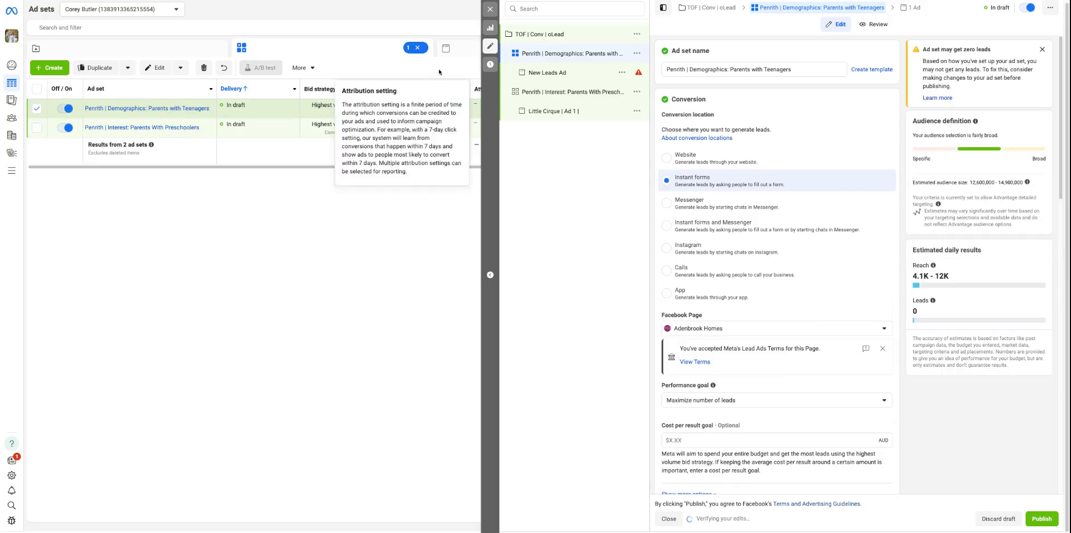
Set the teenagers ad set's conversion location to Website, and close the editor to return to a slightly widened ad set name column
{"action": "left_click", "coordinate": [686, 157]}
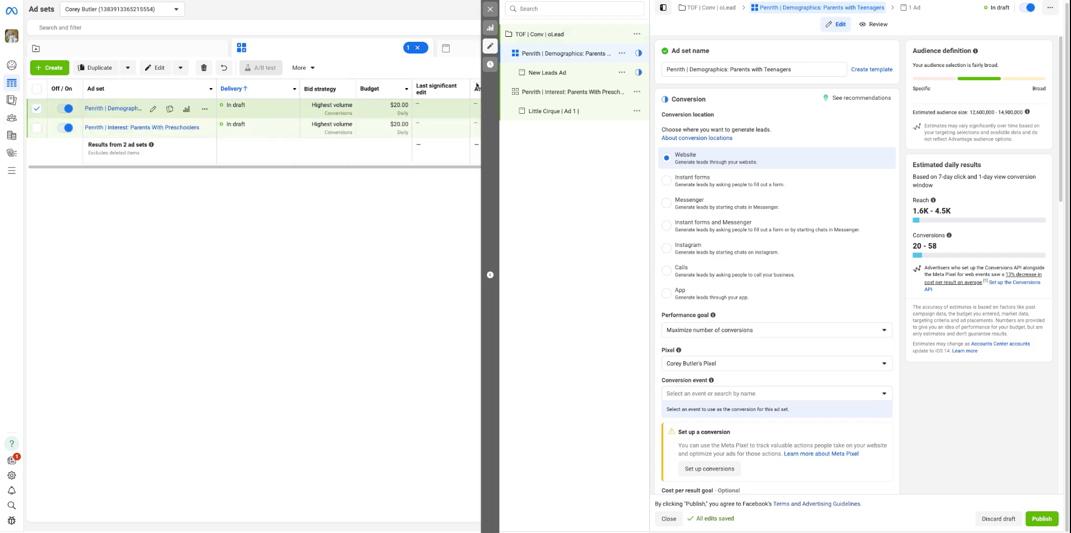
{"action": "left_click", "coordinate": [489, 10]}
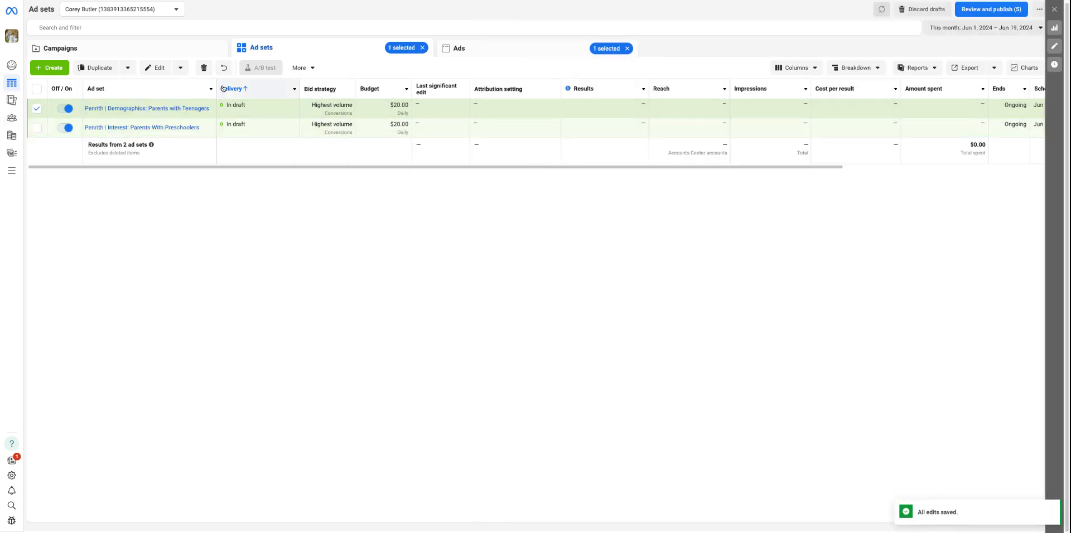
{"action": "left_click_drag", "start_coordinate": [215, 87], "coordinate": [231, 87]}
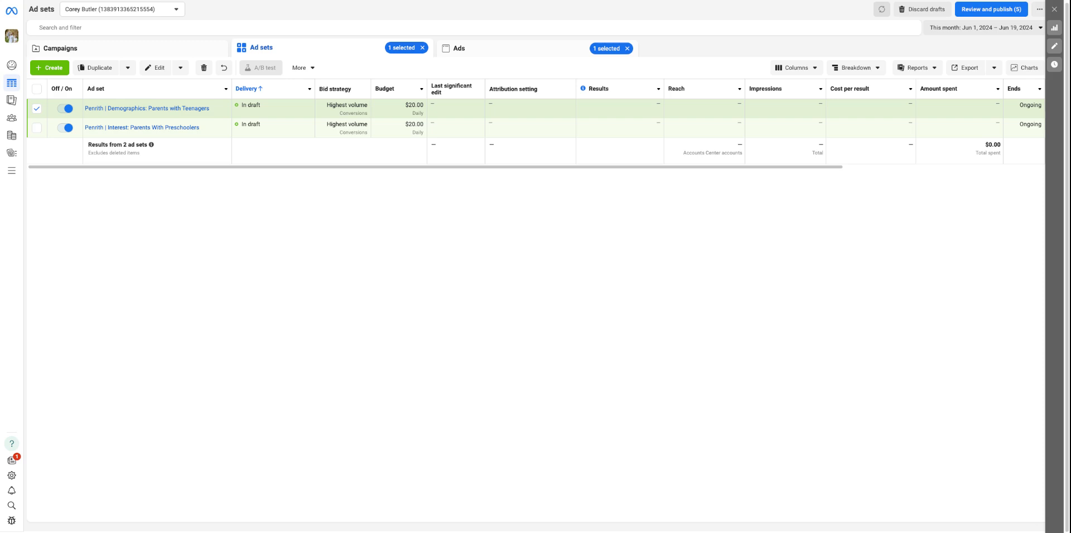
Deselect the teenagers ad set and open the TOF | Conv | oLead campaign for editing
{"action": "left_click", "coordinate": [36, 109]}
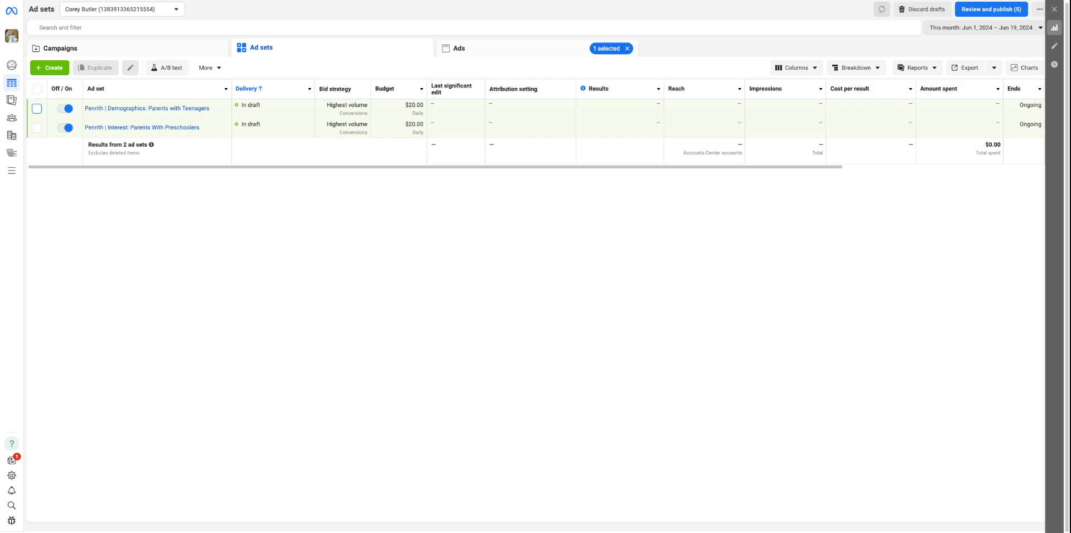
{"action": "left_click", "coordinate": [161, 48]}
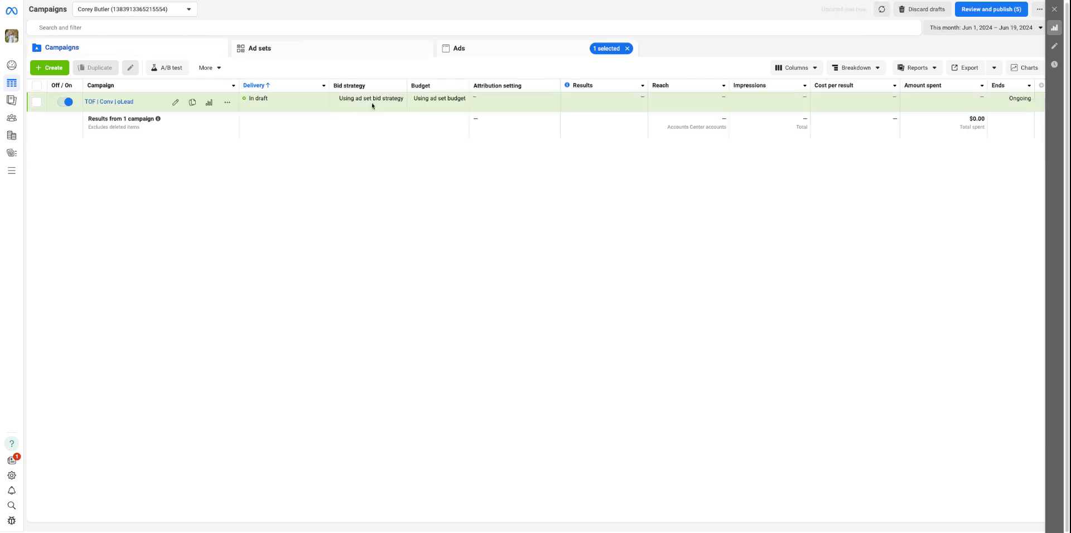
{"action": "left_click", "coordinate": [179, 108]}
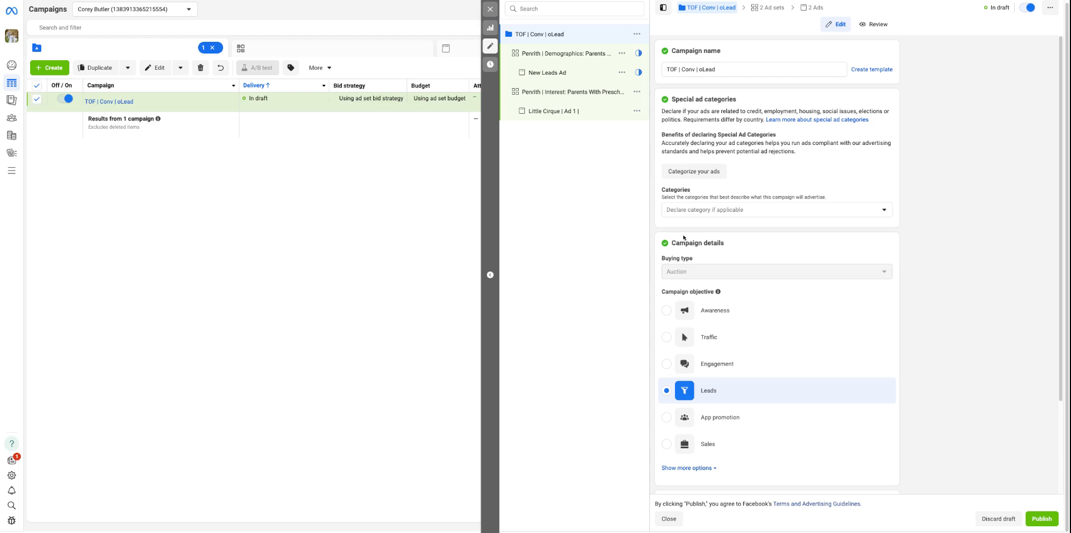